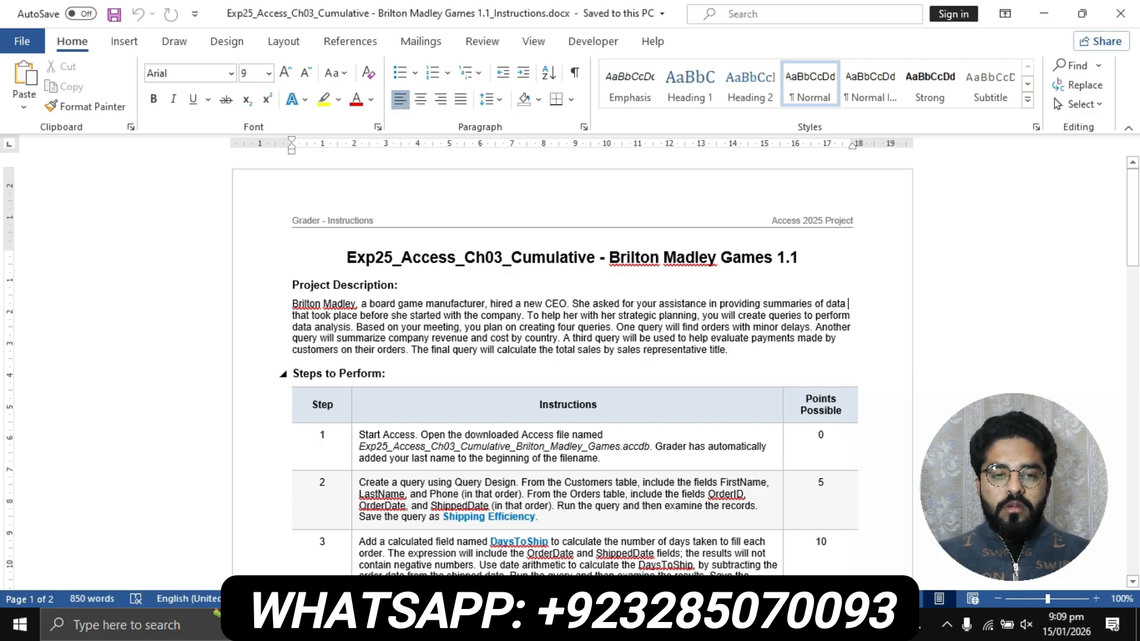
# Step: Look through the project instructions, and highlight the document title and the Project Description section in yellow
pyautogui.scroll(-10, 287, 376)
pyautogui.scroll(-10, 573, 366)
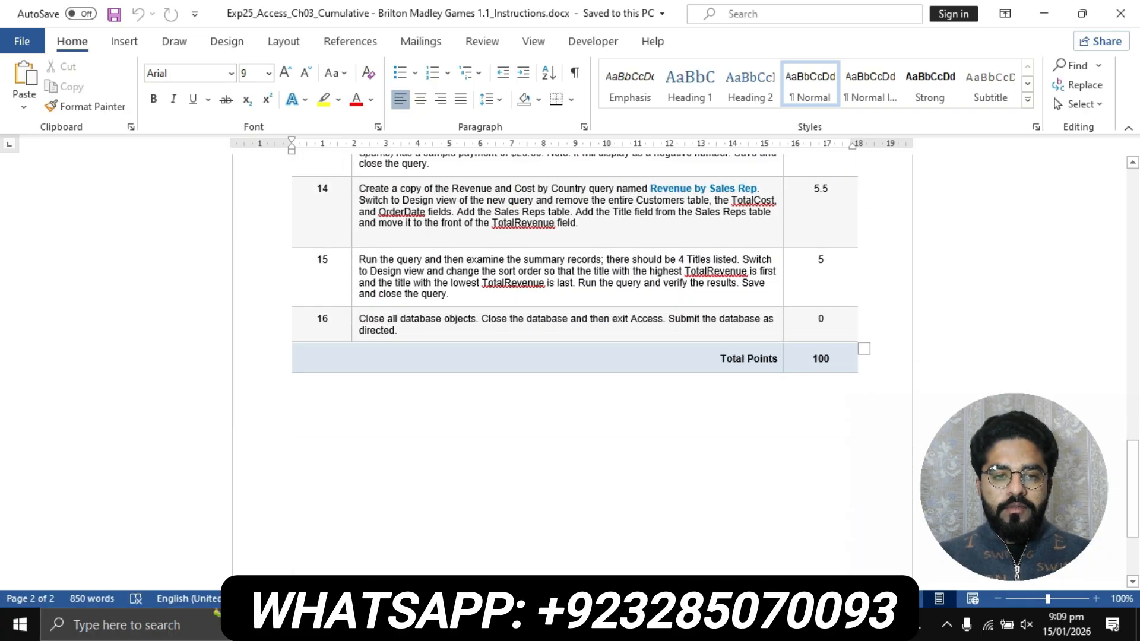
pyautogui.scroll(20, 573, 365)
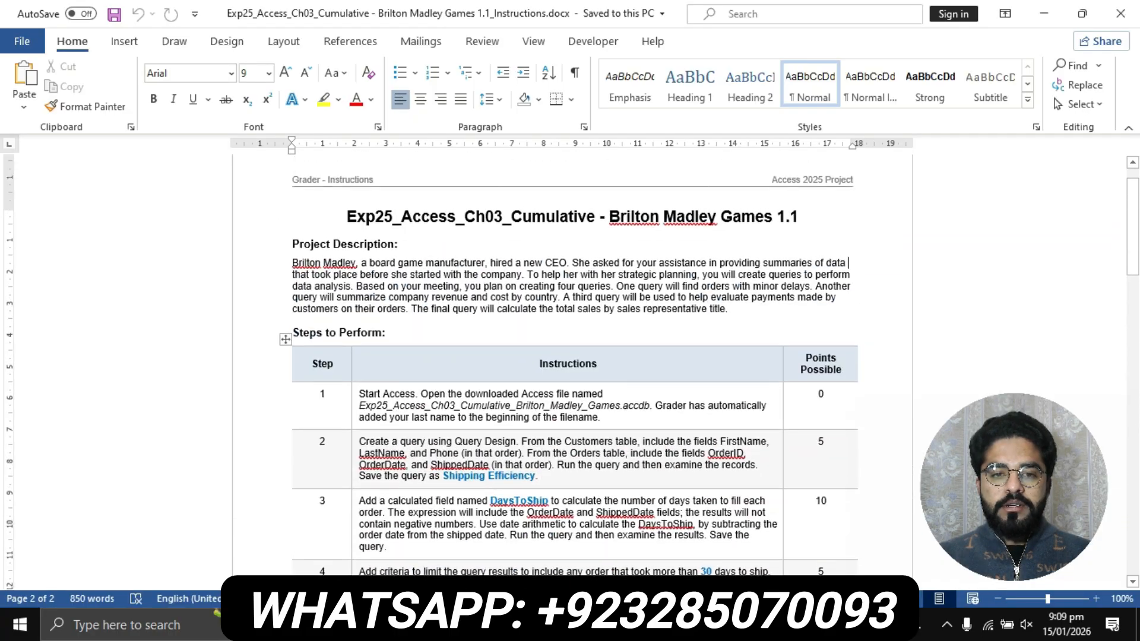
pyautogui.scroll(2, 573, 365)
pyautogui.scroll(4, 573, 365)
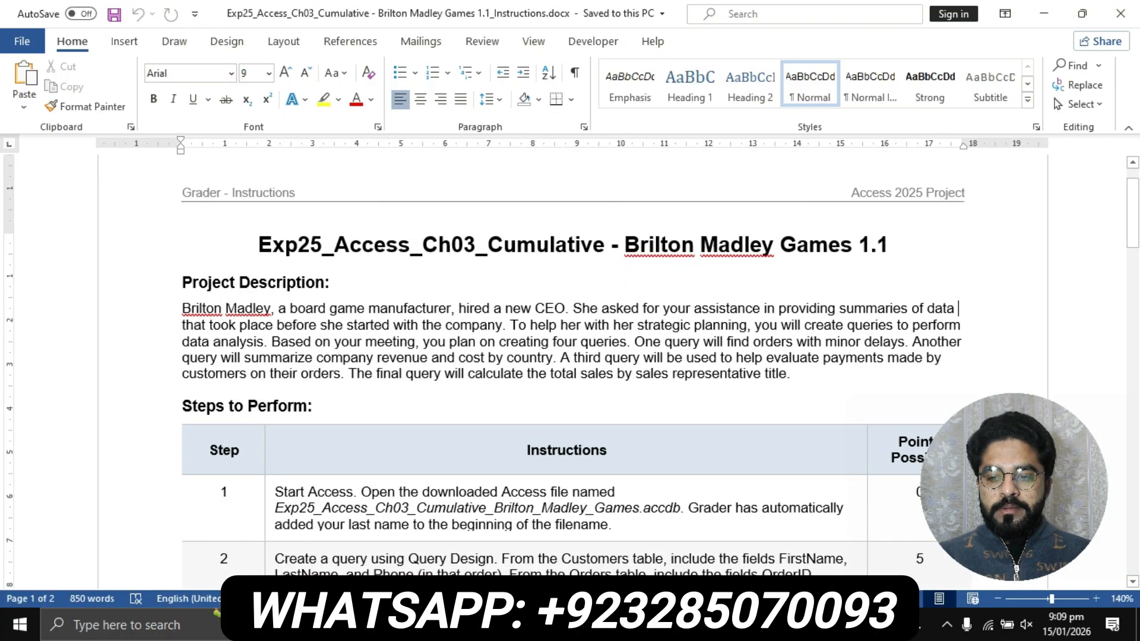
pyautogui.moveTo(258, 244); pyautogui.dragTo(900, 244)
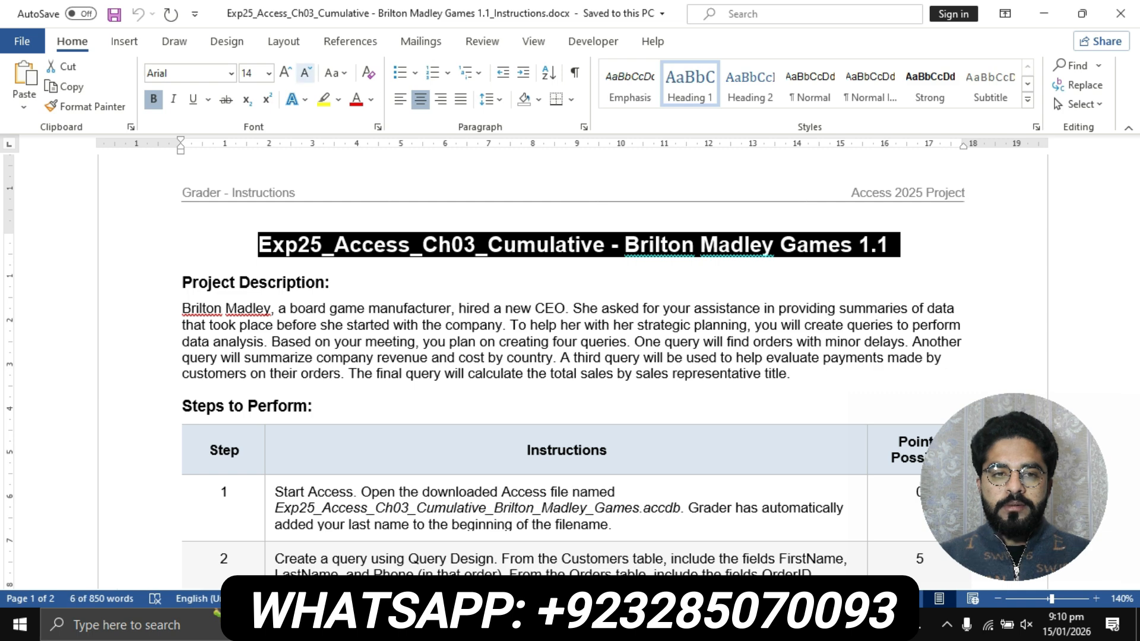
pyautogui.click(323, 100)
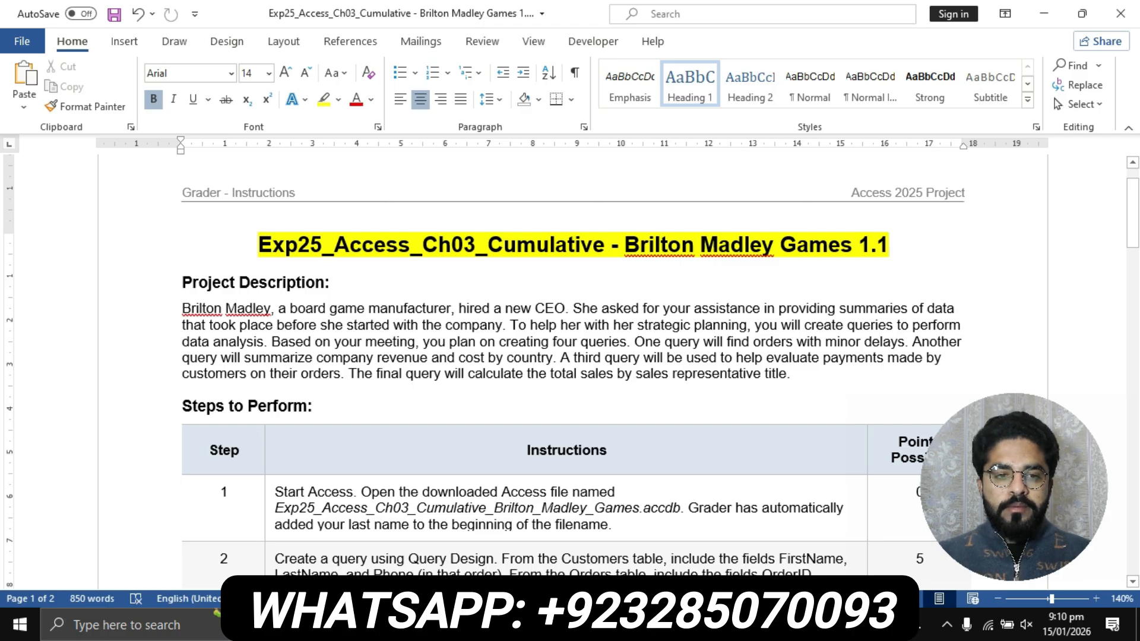
pyautogui.moveTo(182, 283); pyautogui.dragTo(795, 375)
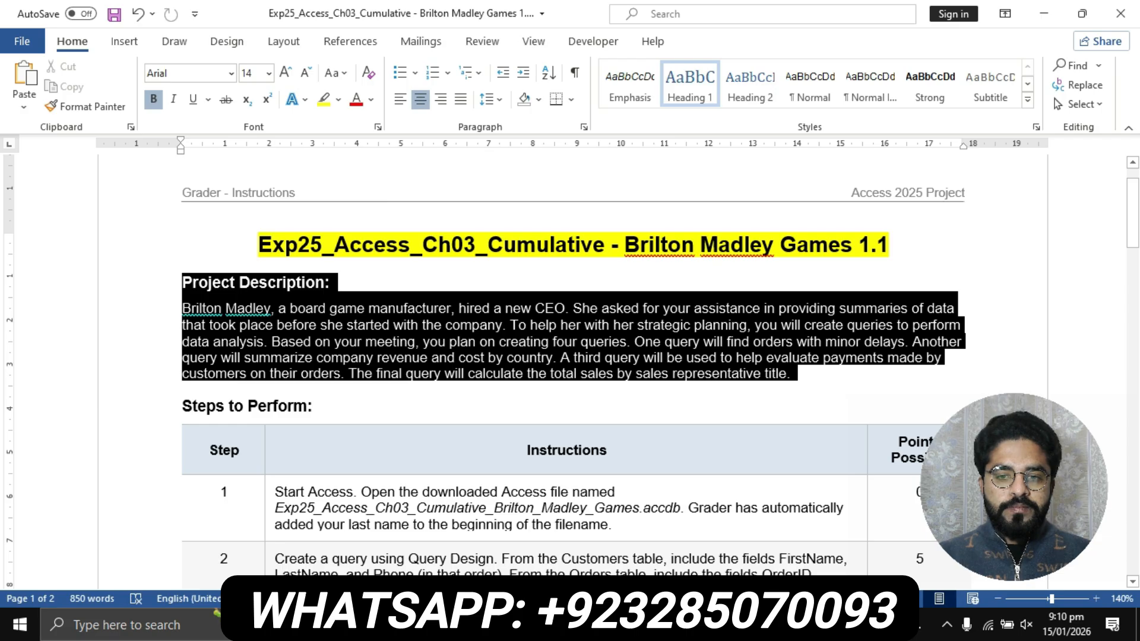
pyautogui.click(324, 99)
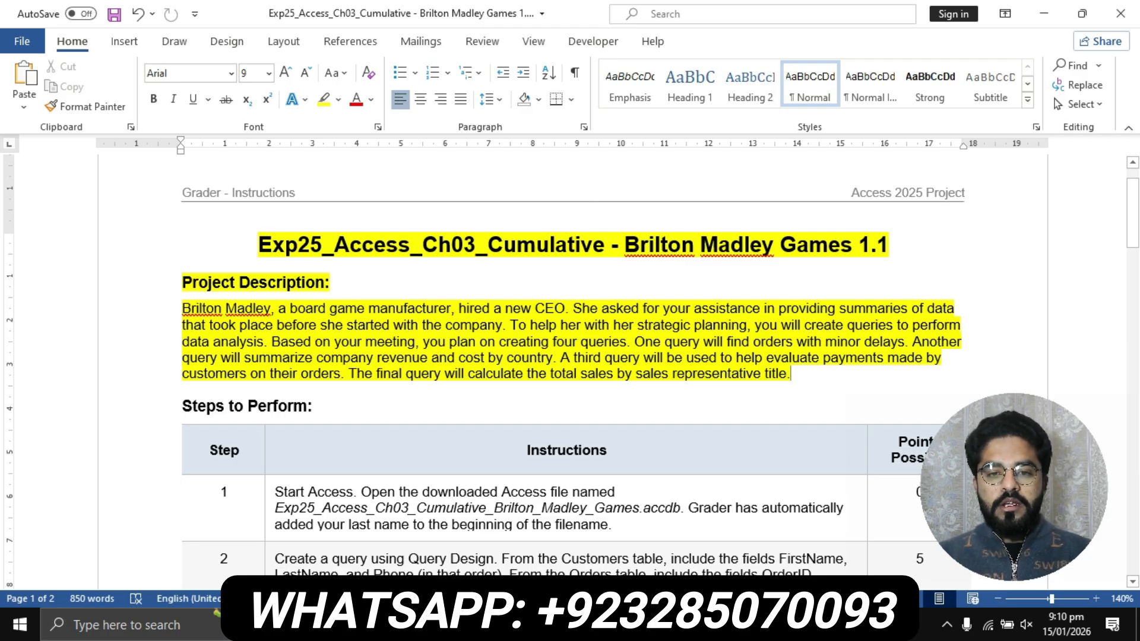
# Step: Highlight the step 1 instruction in yellow and make the Access file name in it bold
pyautogui.scroll(-3, 570, 369)
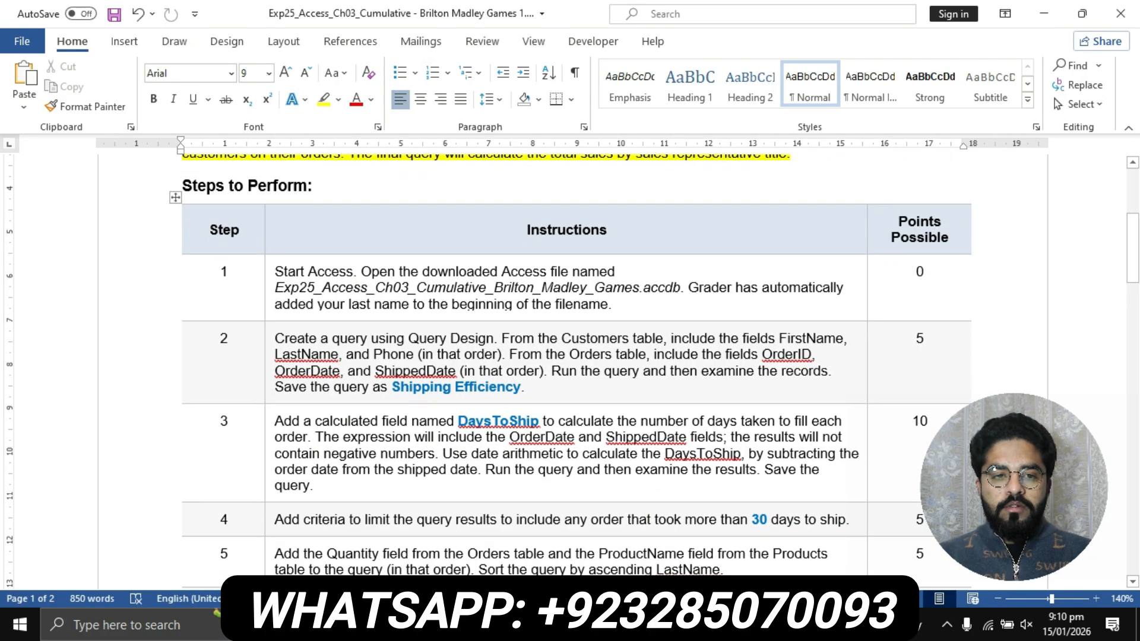
pyautogui.click(269, 275)
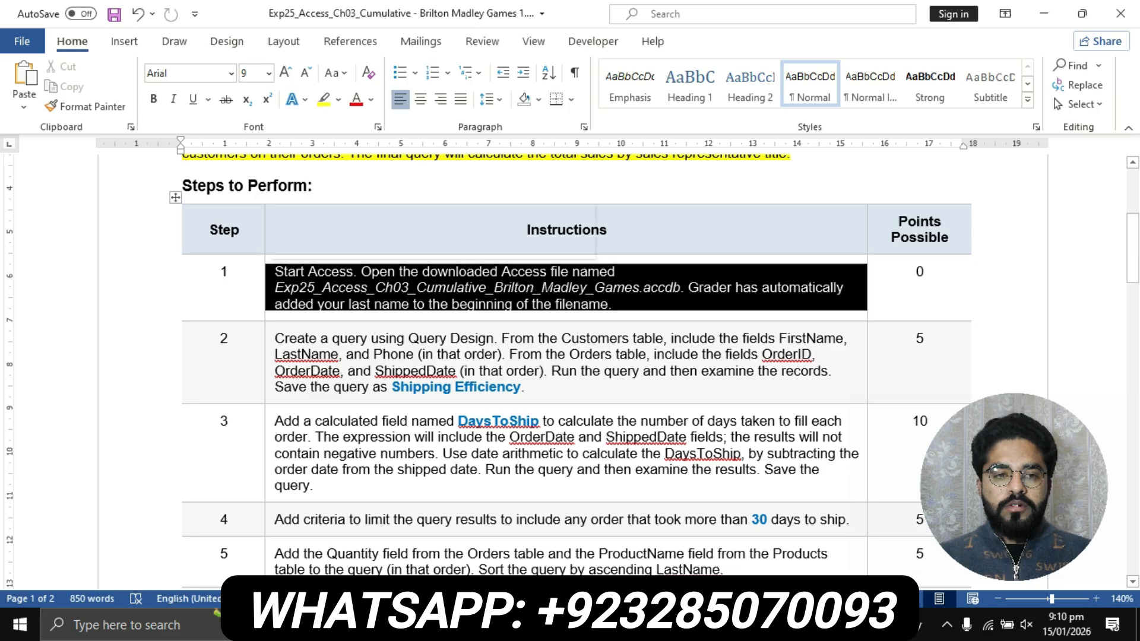
pyautogui.click(324, 100)
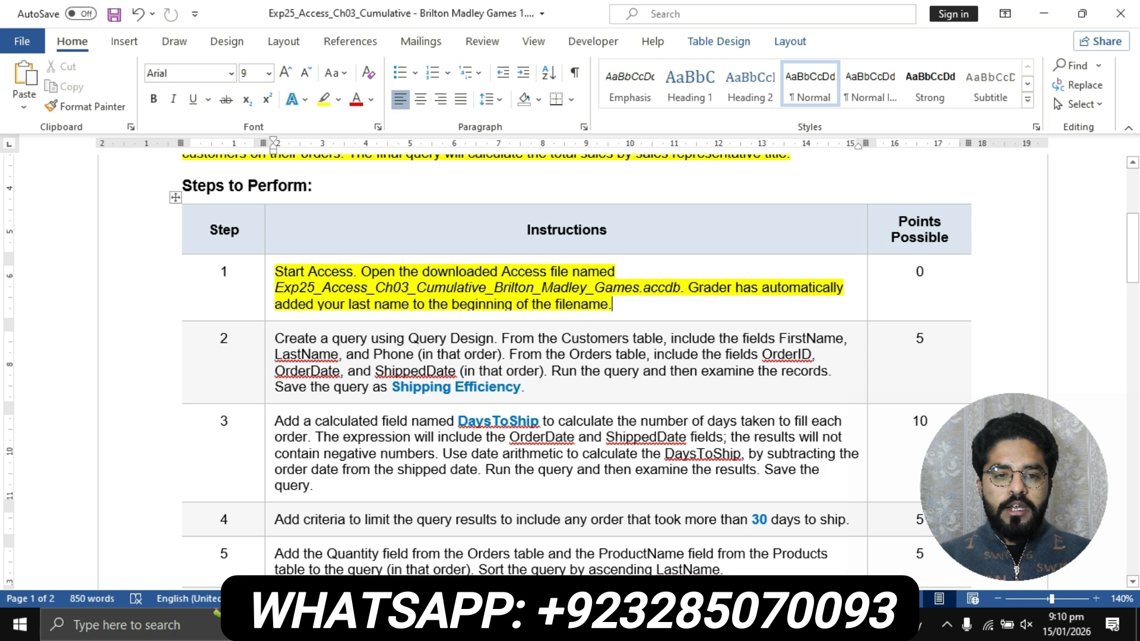
pyautogui.moveTo(275, 287); pyautogui.dragTo(681, 287)
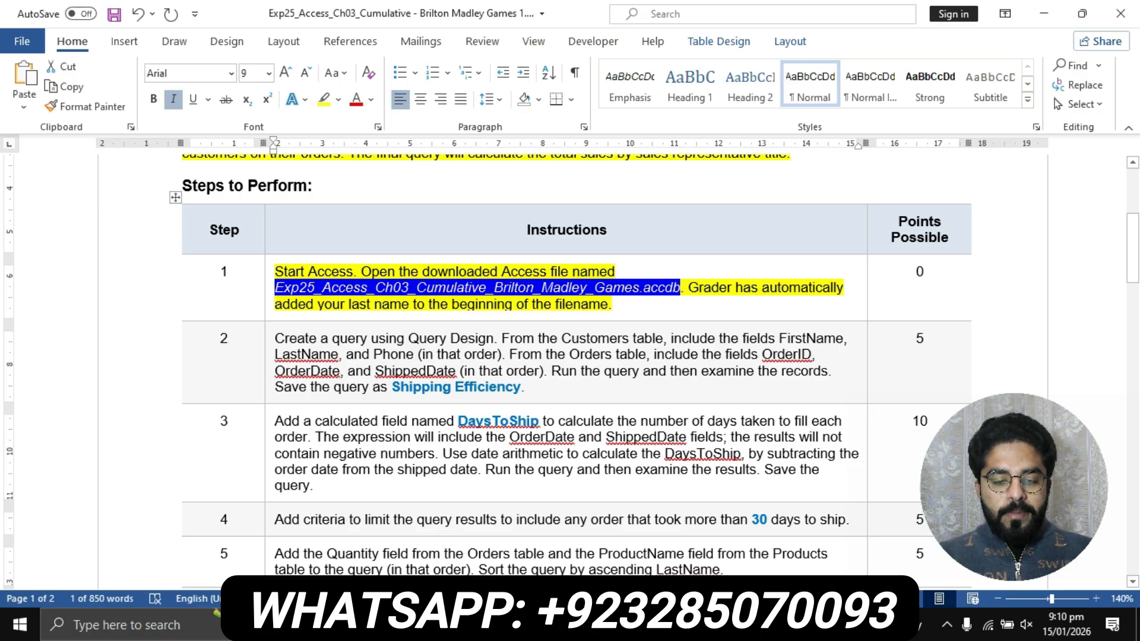
pyautogui.hotkey('ctrl', 'b')
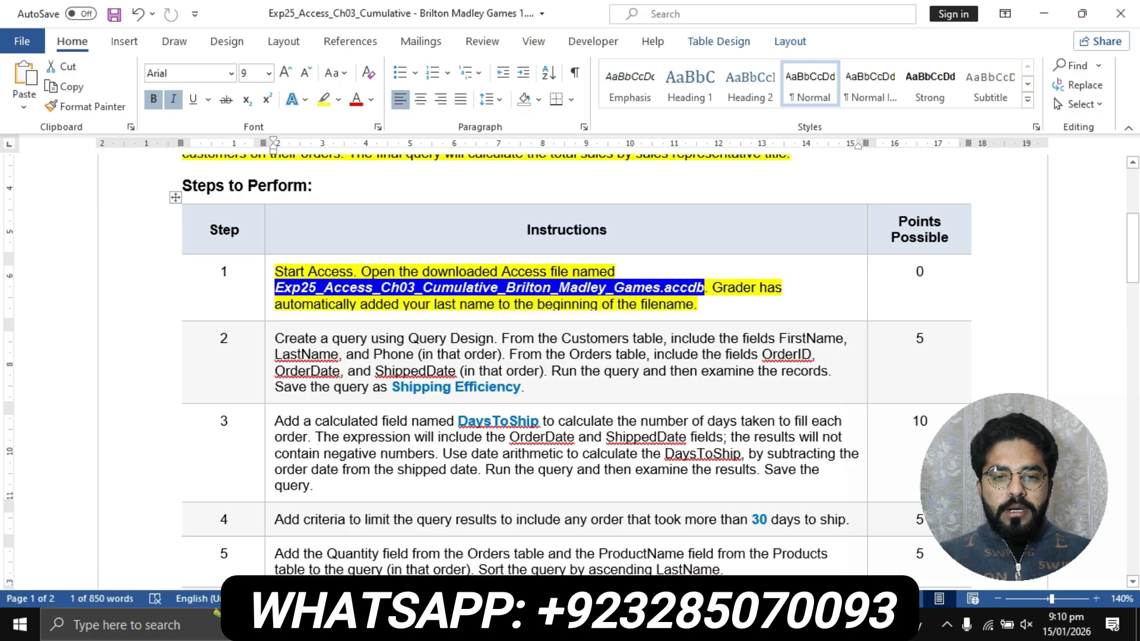
pyautogui.click(644, 288)
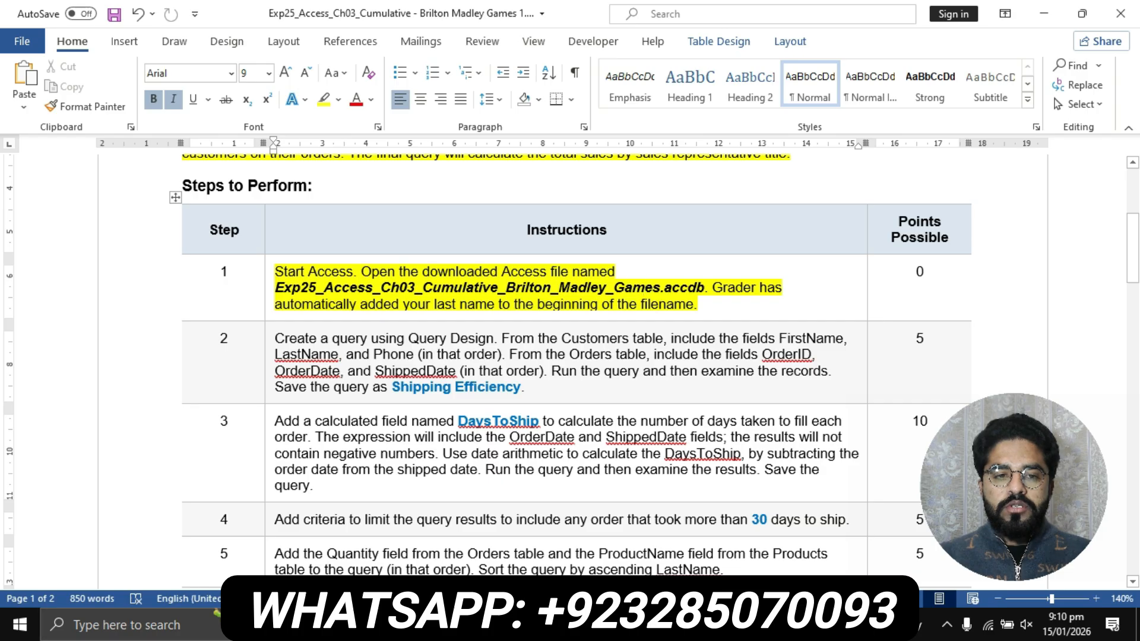
# Step: Compare the file name in step 1 with the database open in Access, and return to the Word instructions
pyautogui.moveTo(275, 288); pyautogui.dragTo(705, 288)
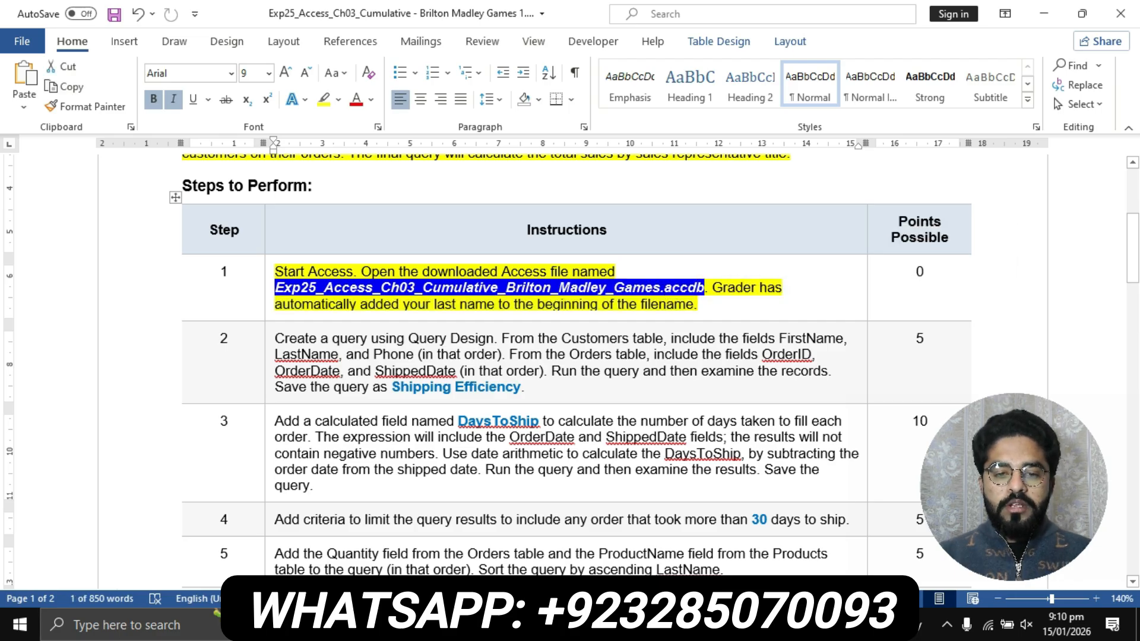
pyautogui.hotkey('alt', 'Tab')
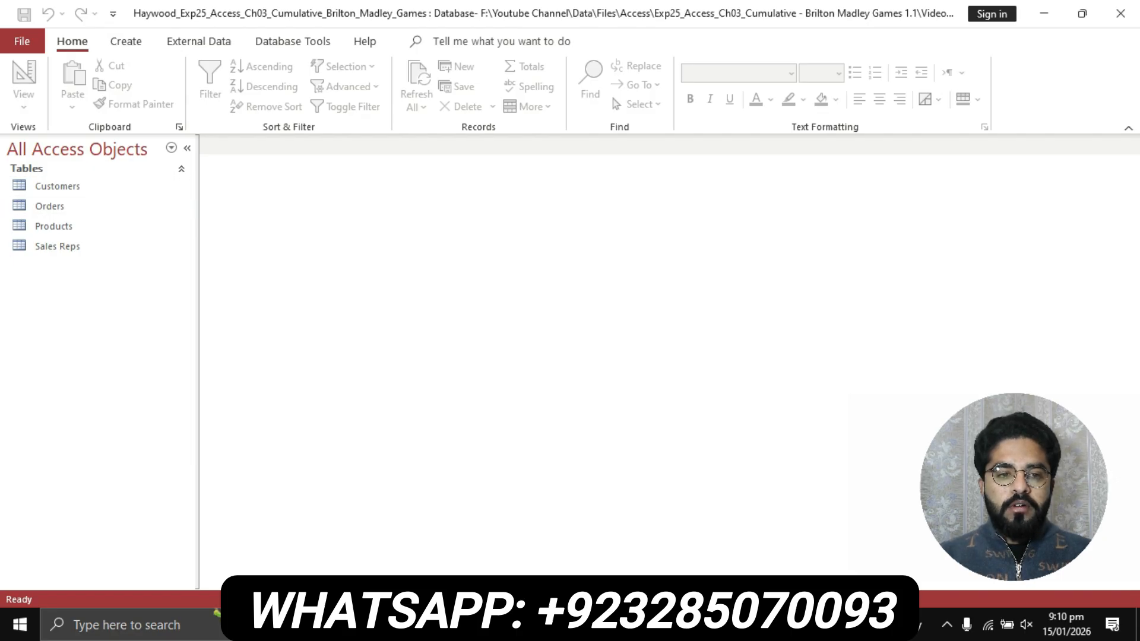
pyautogui.hotkey('alt', 'Tab')
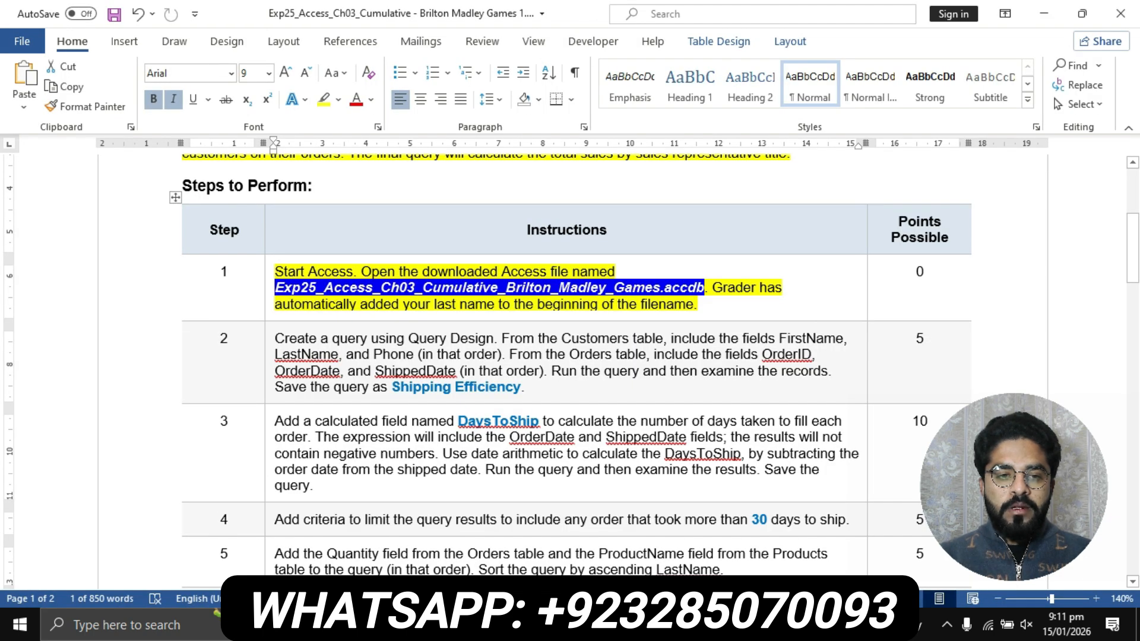
# Step: Highlight the step 2 instruction in yellow and mark its opening sentence about creating a query in Query Design
pyautogui.click(270, 344)
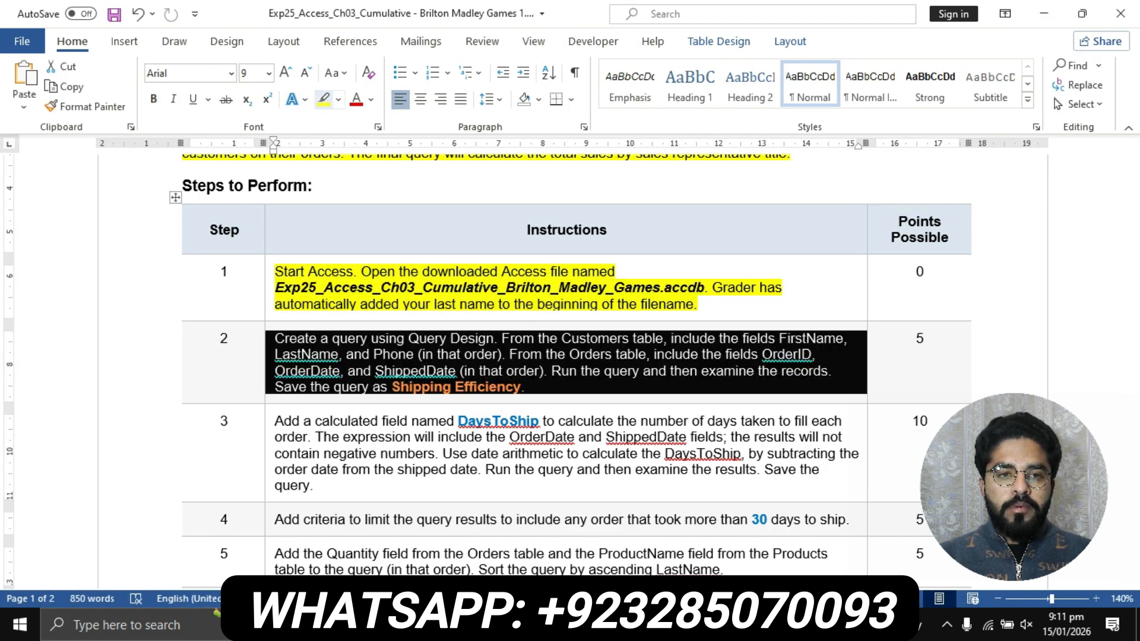
pyautogui.click(324, 100)
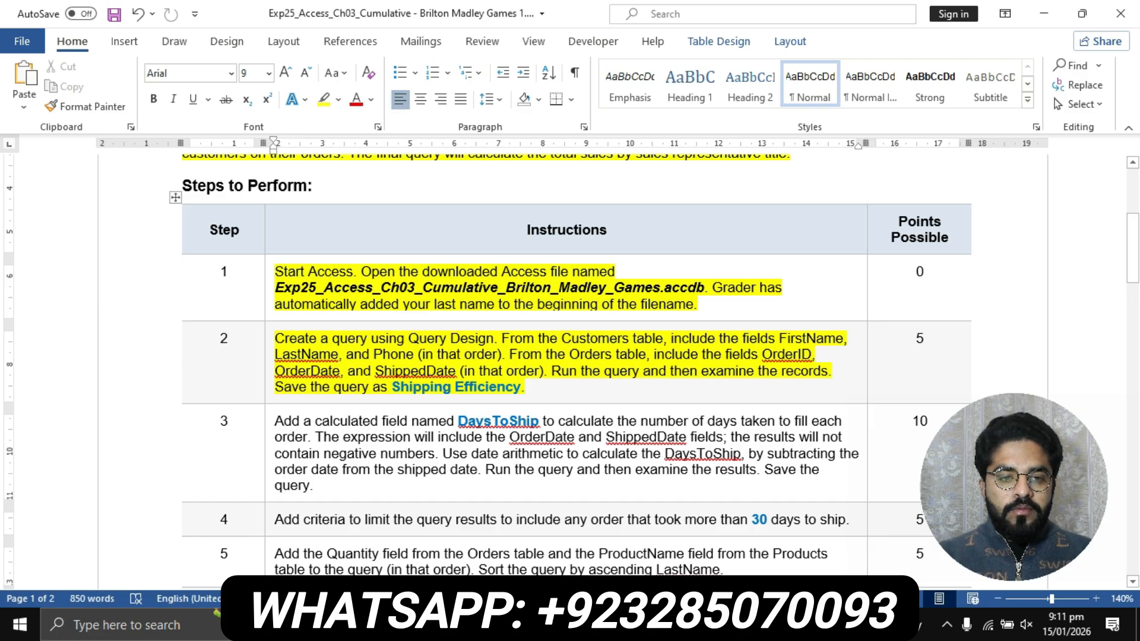
pyautogui.moveTo(275, 339); pyautogui.dragTo(494, 338)
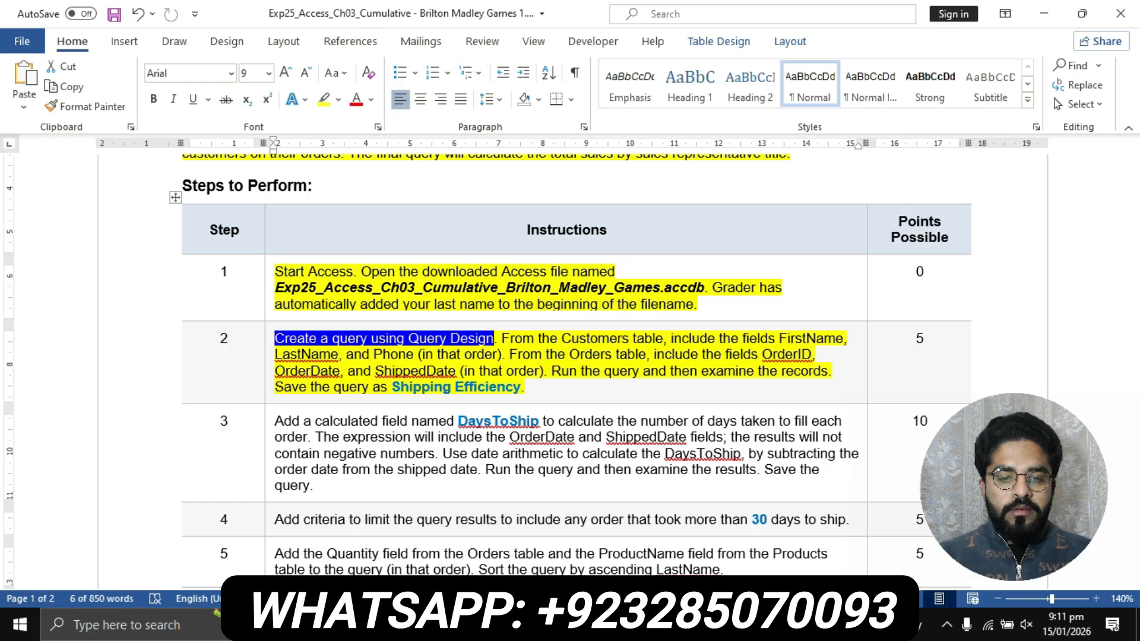
# Step: Switch to the Access database and create a new blank query in Design view
pyautogui.hotkey('alt', 'Tab')
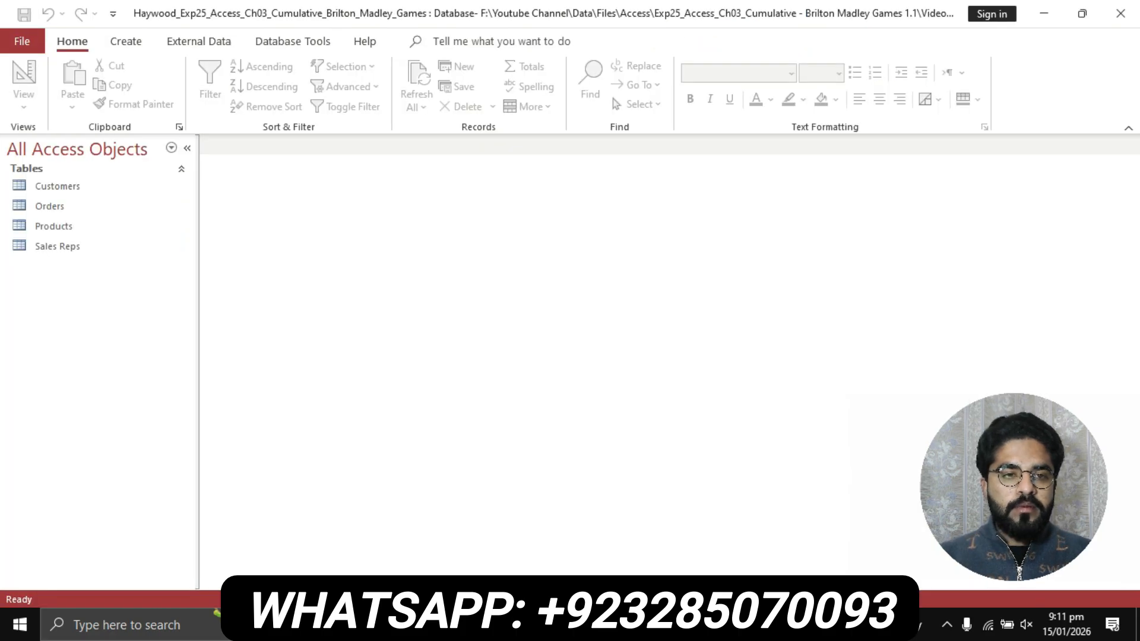
pyautogui.click(126, 41)
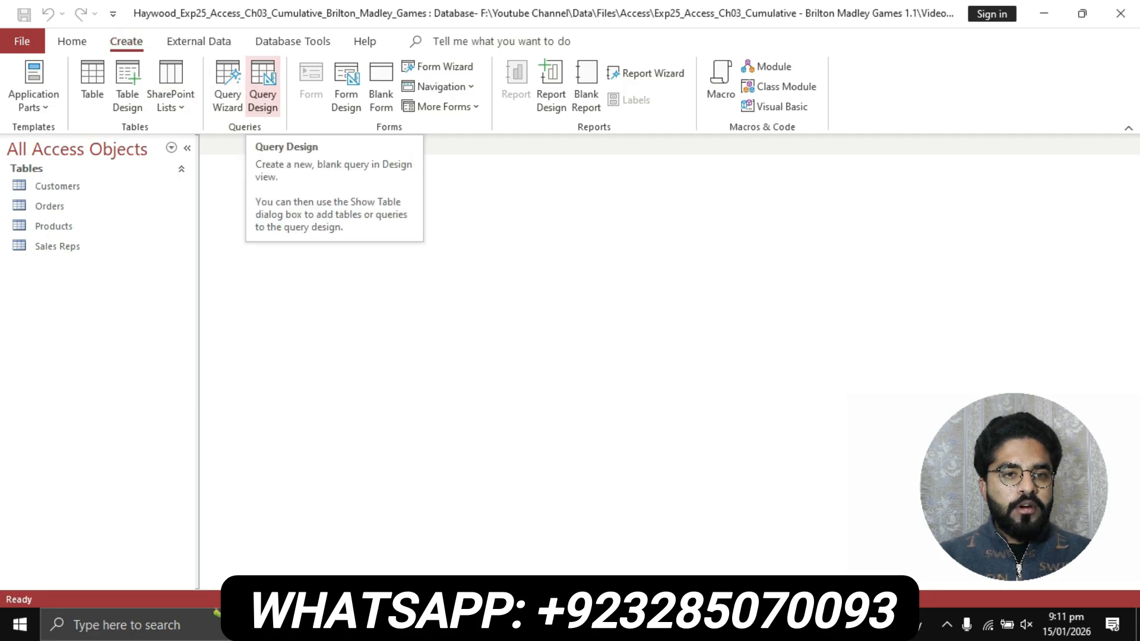
pyautogui.click(262, 87)
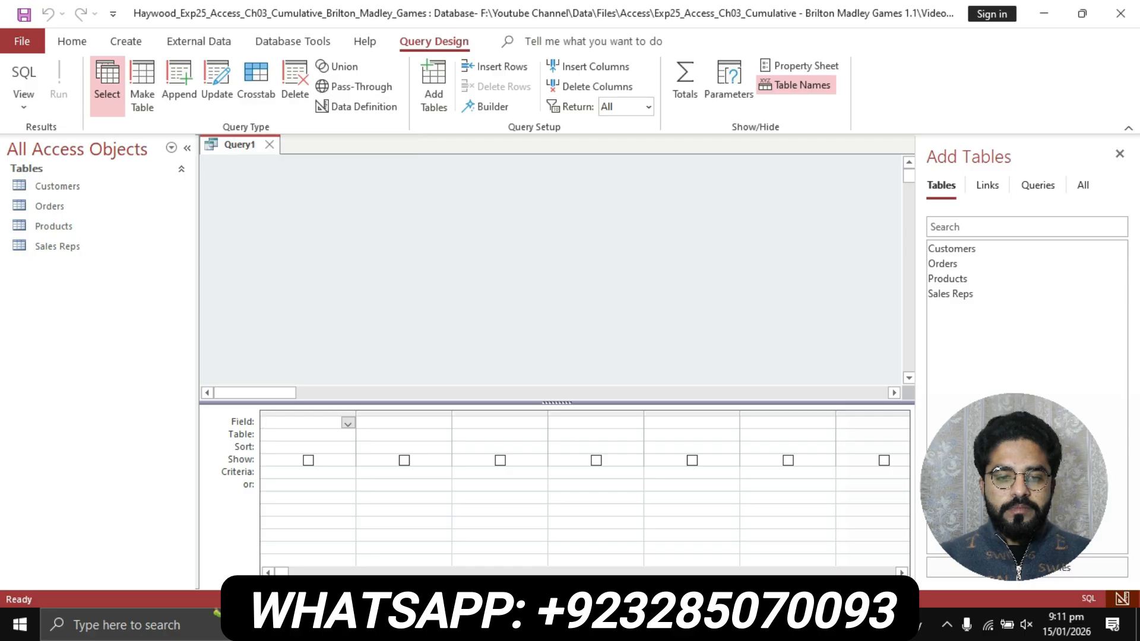
# Step: Read the Customers sentence of step 2 in Word, and add the Customers table to the query in Access
pyautogui.hotkey('alt', 'Tab')
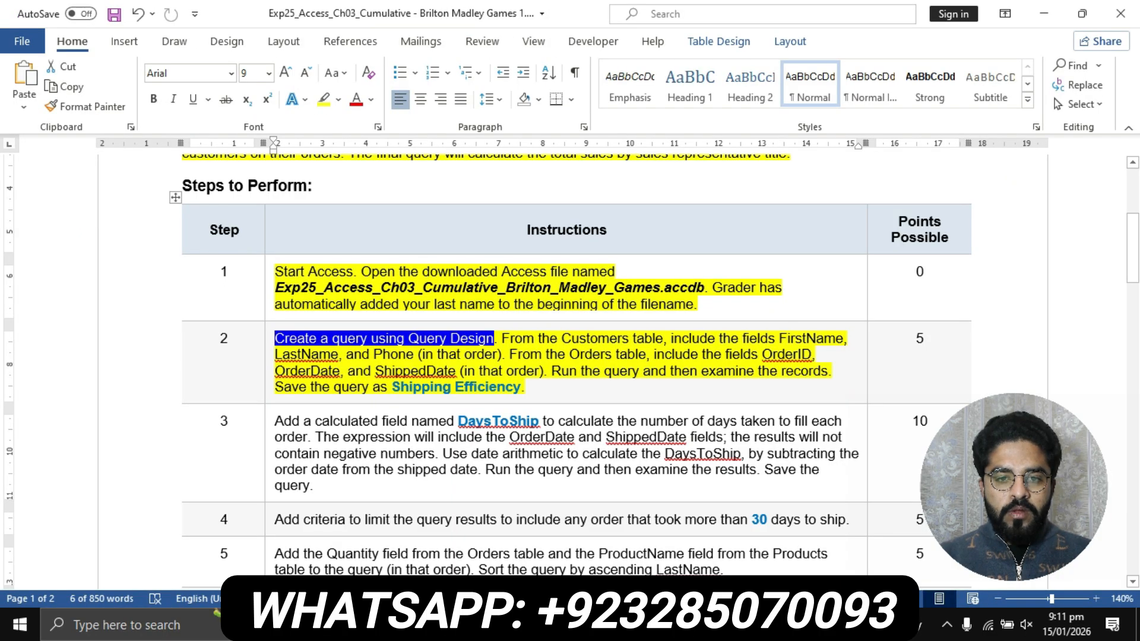
pyautogui.click(523, 338)
pyautogui.moveTo(502, 338); pyautogui.dragTo(402, 354)
pyautogui.moveTo(463, 354); pyautogui.dragTo(505, 355)
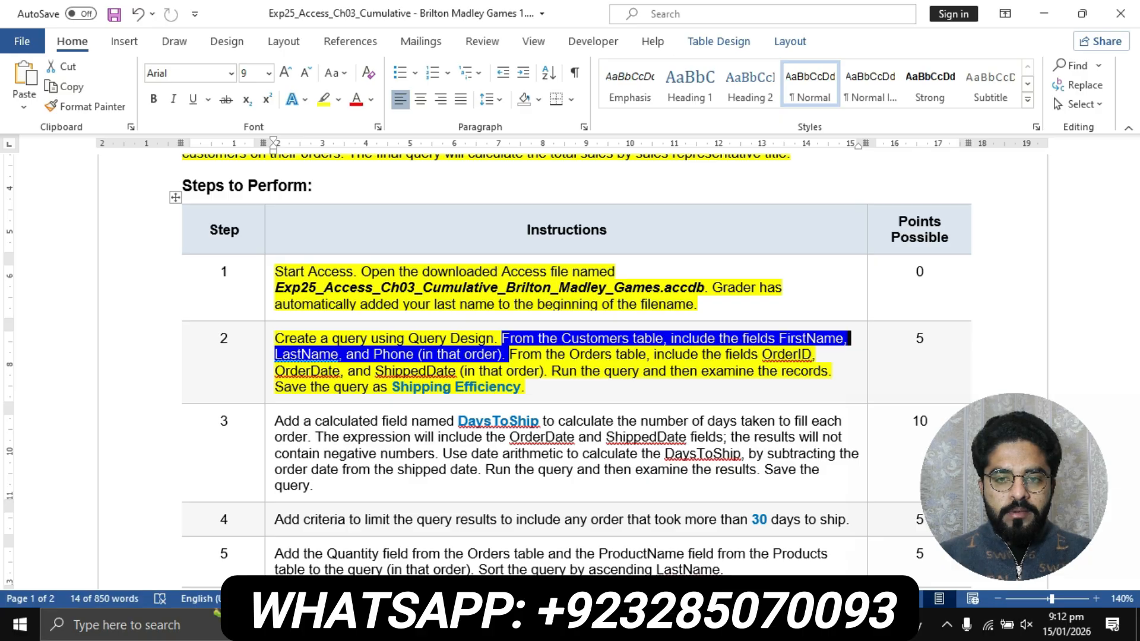
pyautogui.click(548, 624)
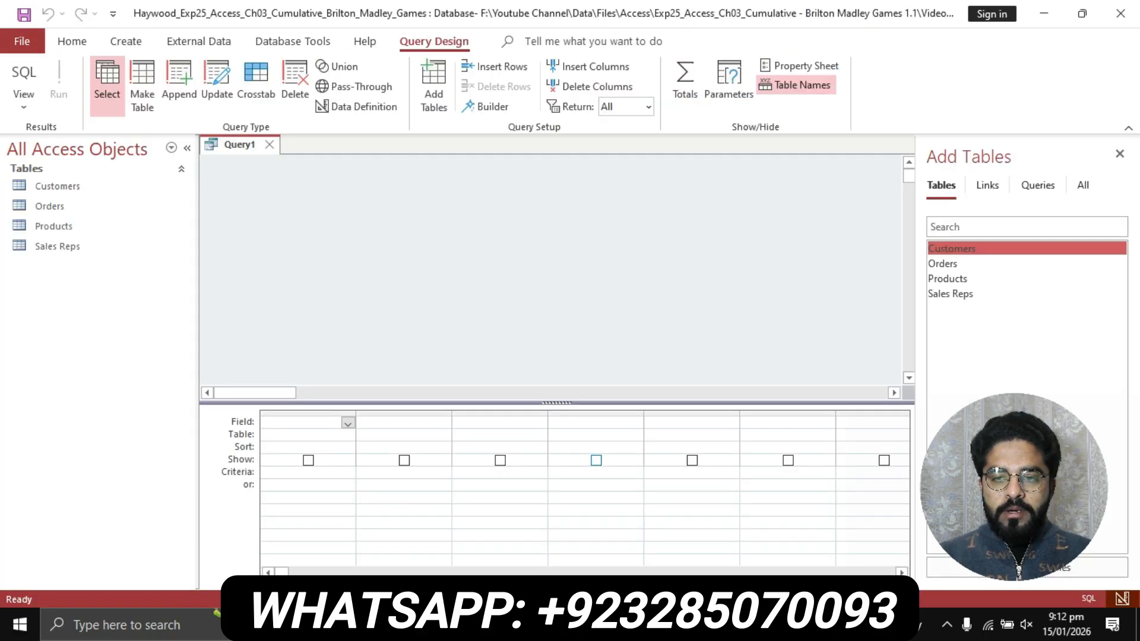
pyautogui.press('Return')
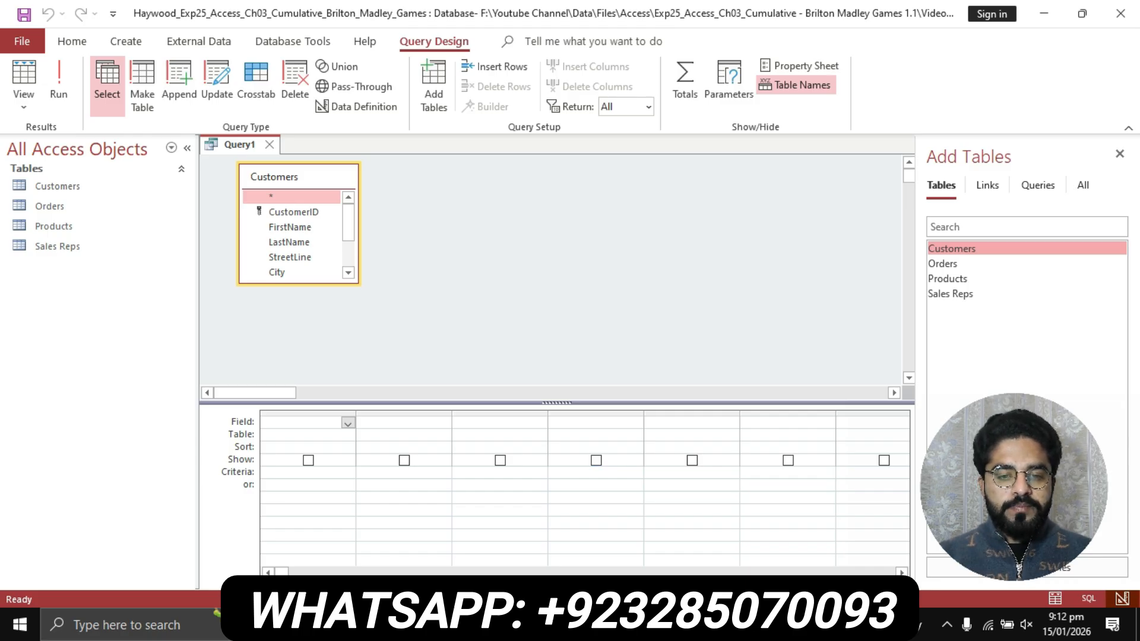
# Step: Recheck the required fields in Word, and add FirstName, LastName and Phone from the Customers table to the Access query grid in that order
pyautogui.hotkey('alt', 'Tab')
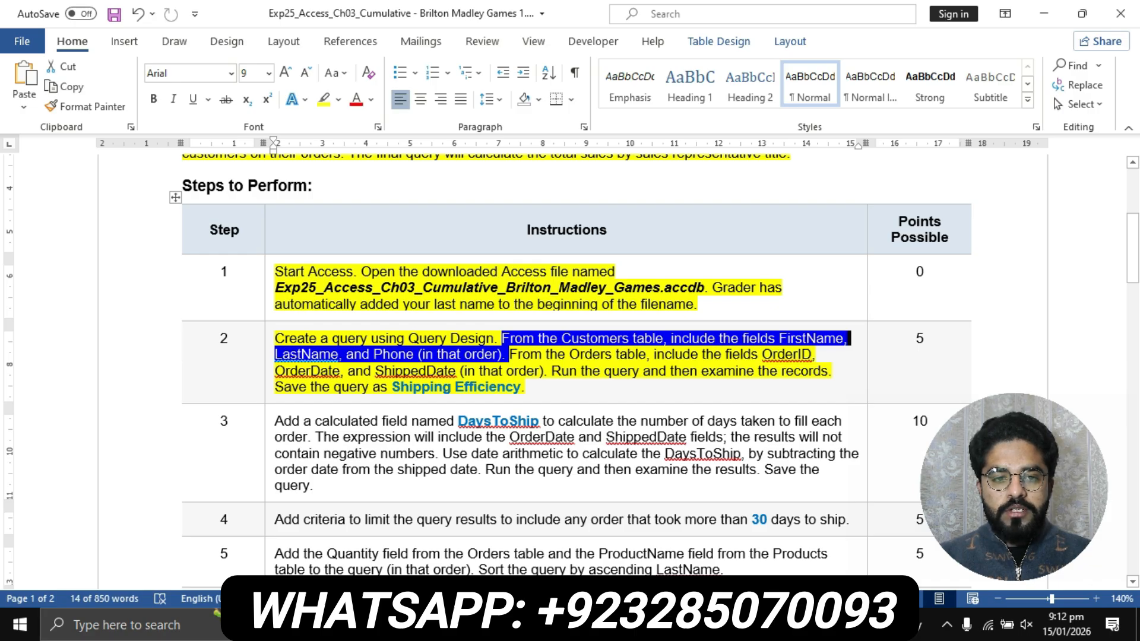
pyautogui.hotkey('alt', 'Tab')
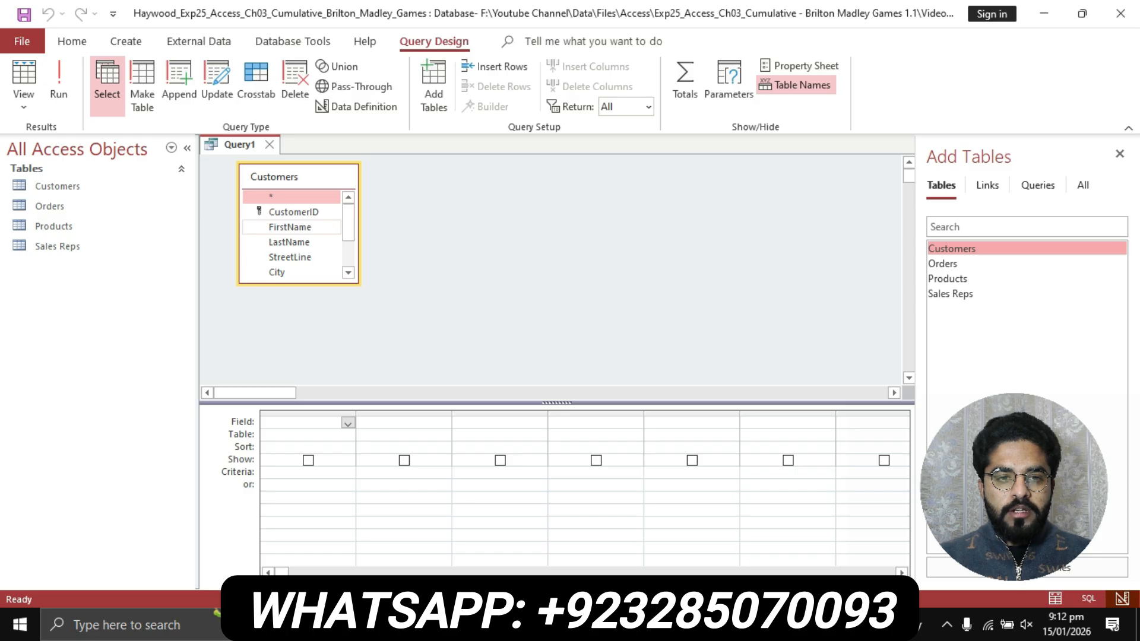
pyautogui.doubleClick(290, 227)
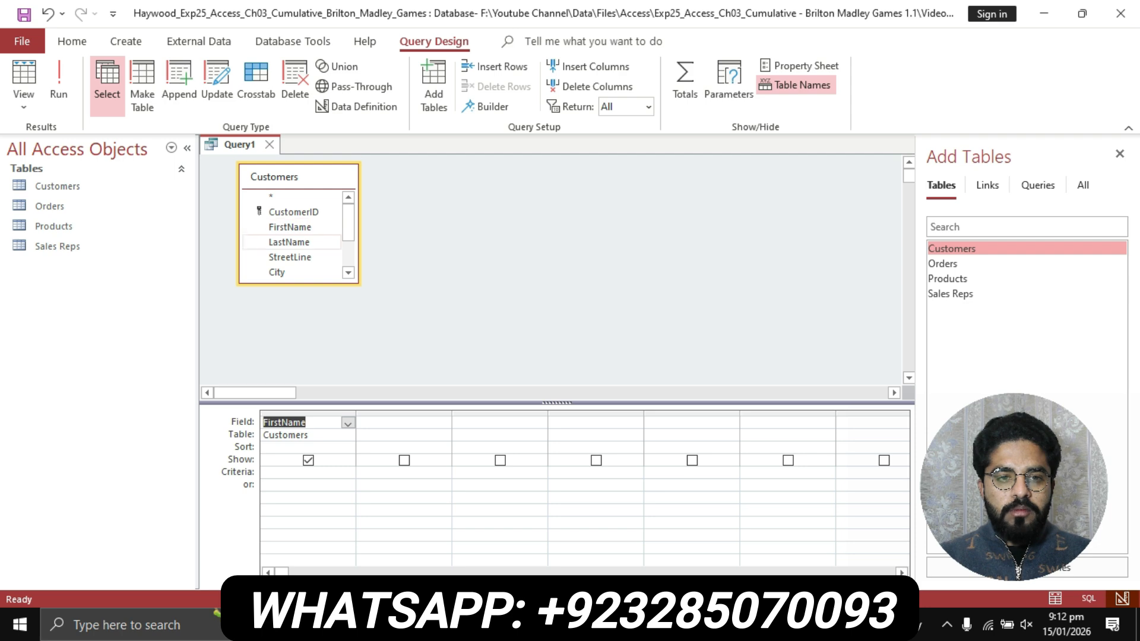
pyautogui.doubleClick(289, 241)
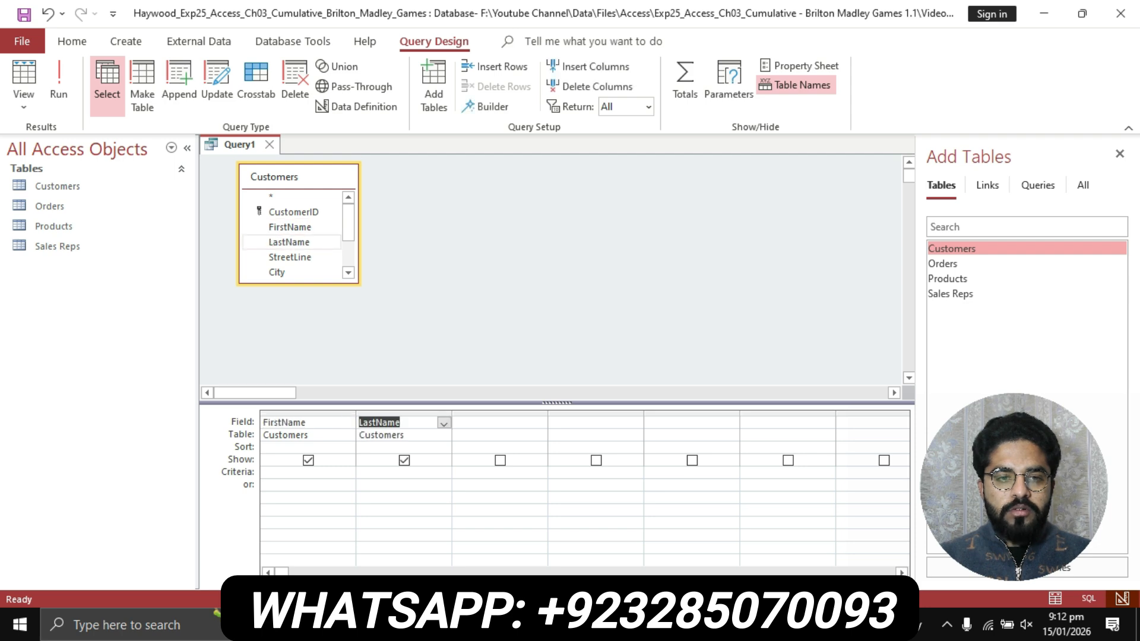
pyautogui.scroll(-1, 289, 243)
pyautogui.scroll(-1, 289, 249)
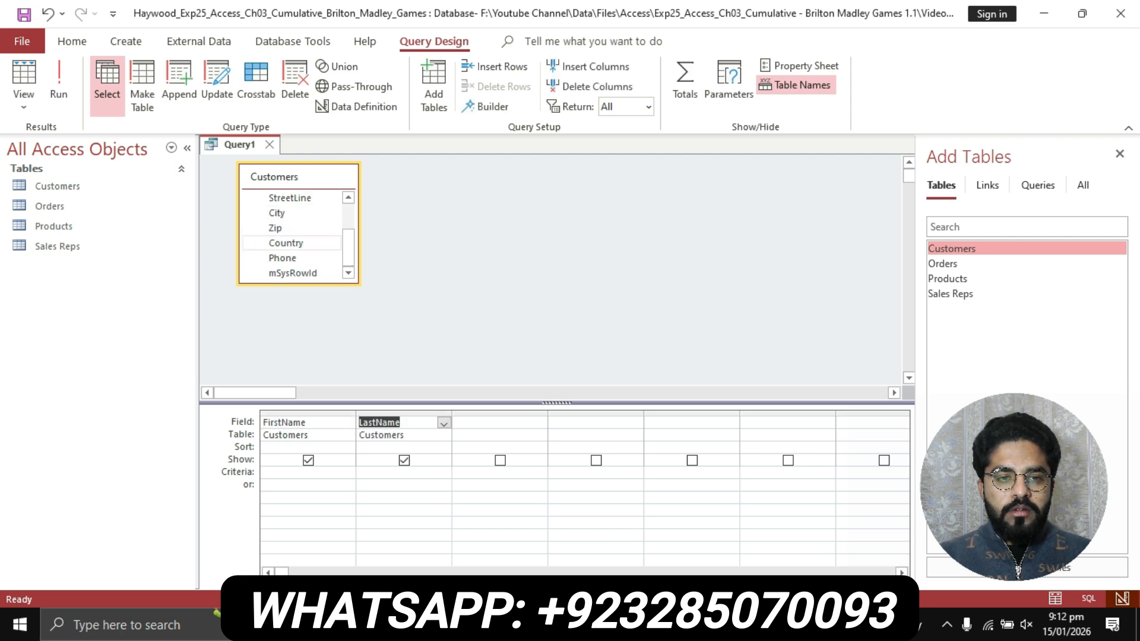
pyautogui.doubleClick(289, 258)
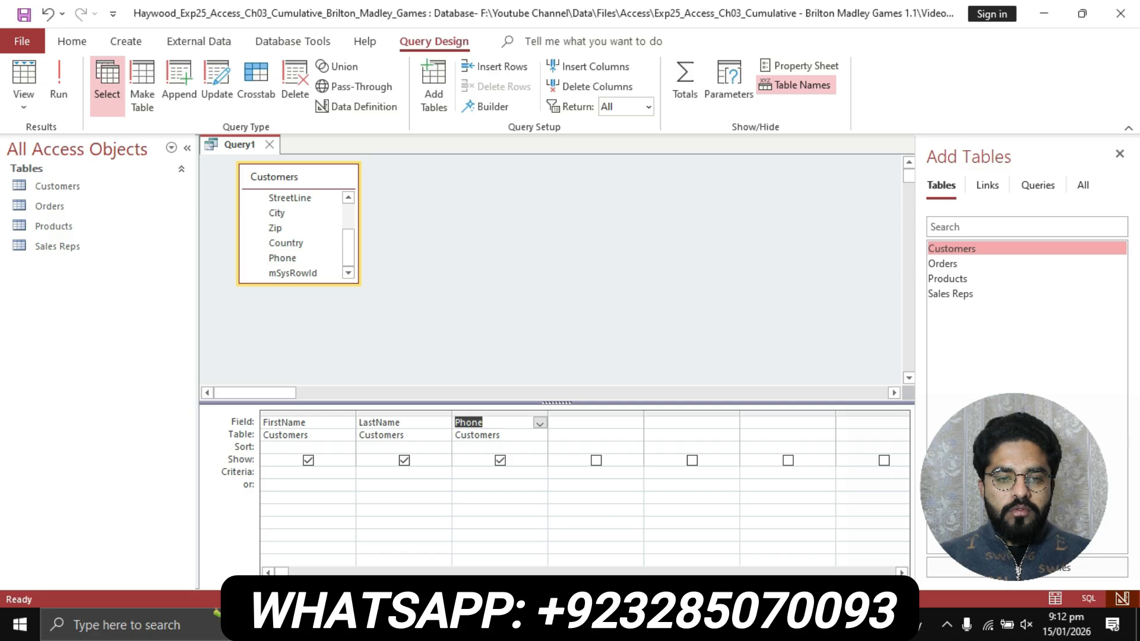
# Step: Read the Orders sentence of step 2 in Word, and add the Orders table to the query in Access
pyautogui.hotkey('alt', 'Tab')
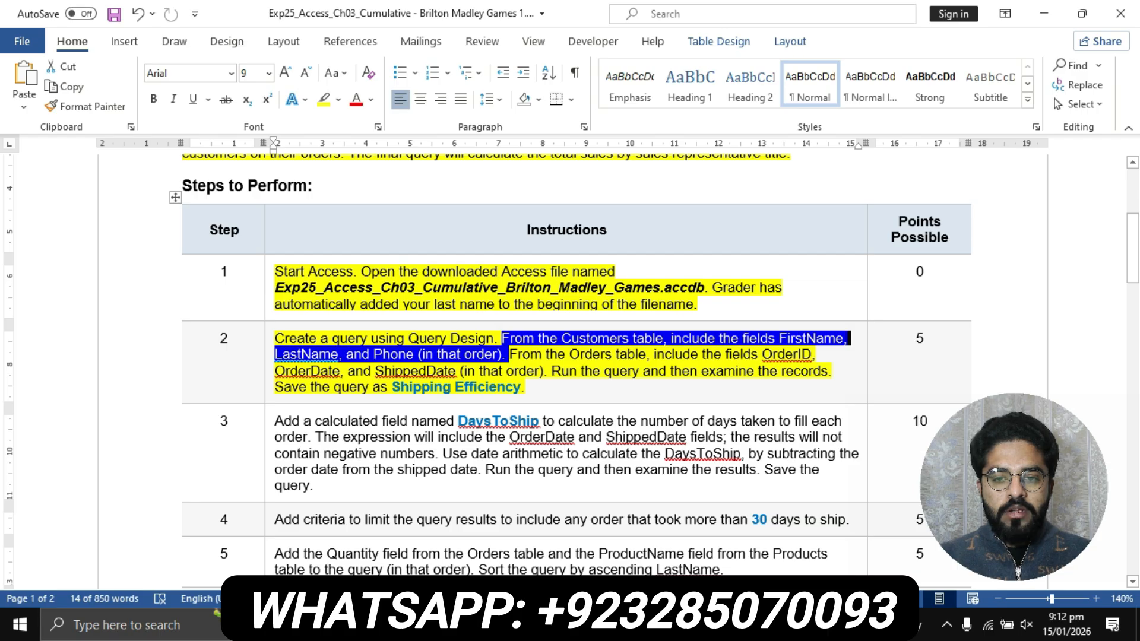
pyautogui.click(517, 355)
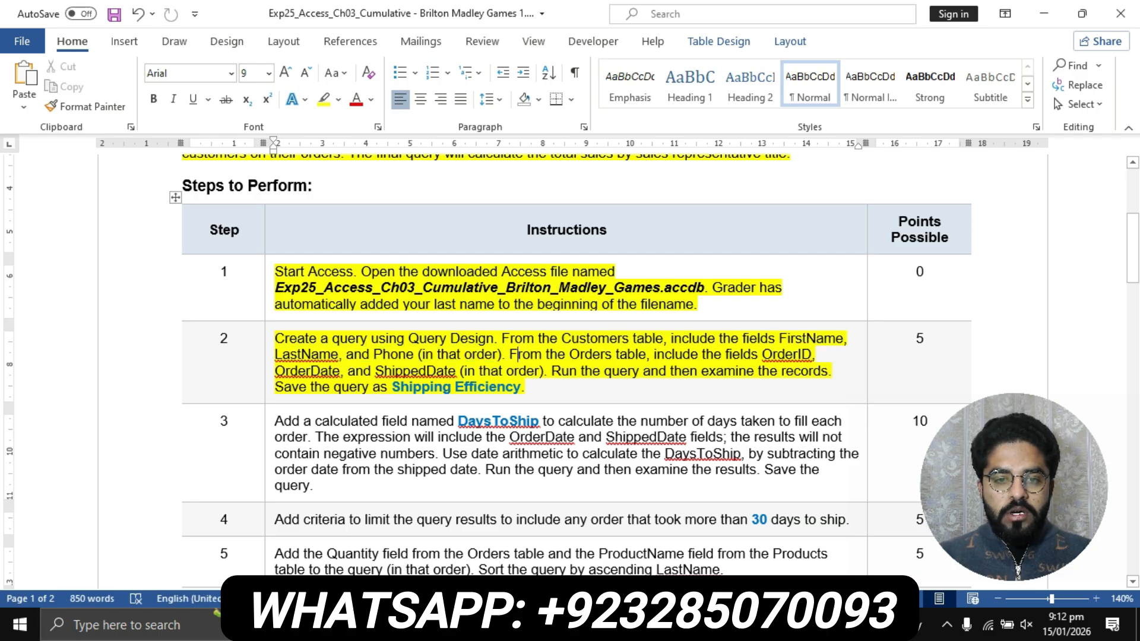
pyautogui.moveTo(511, 355); pyautogui.dragTo(552, 371)
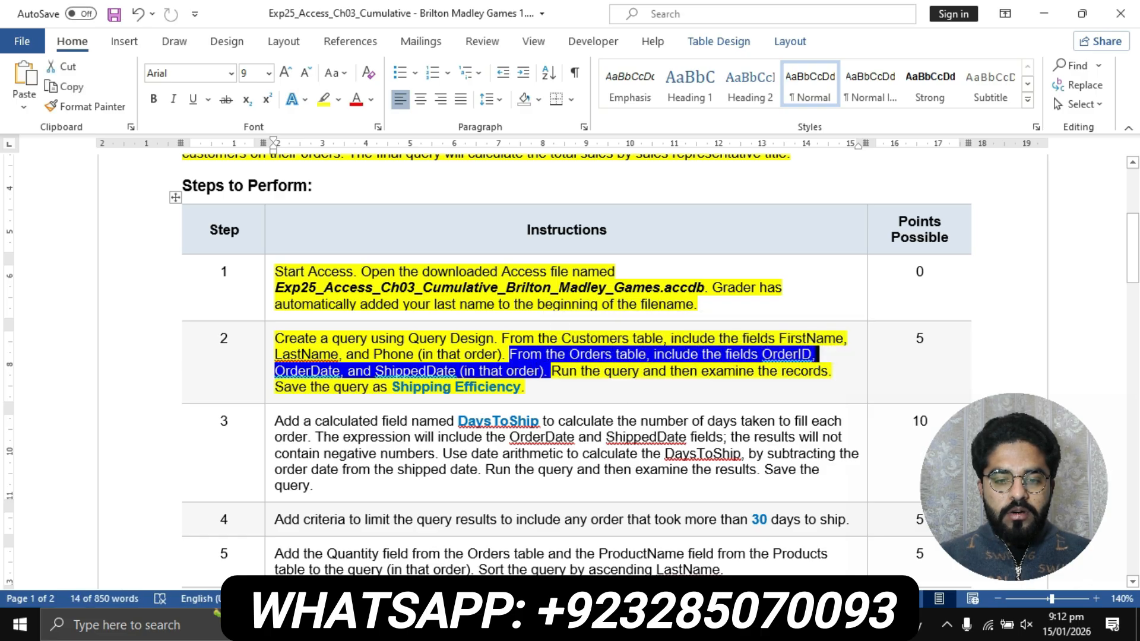
pyautogui.hotkey('alt', 'Tab')
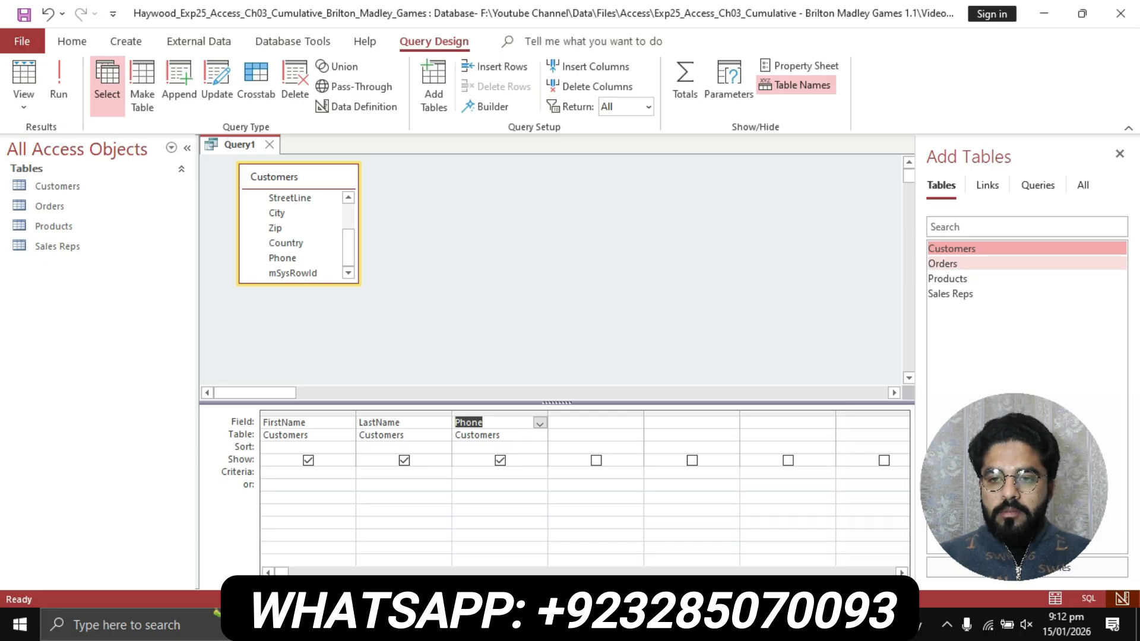
pyautogui.doubleClick(973, 264)
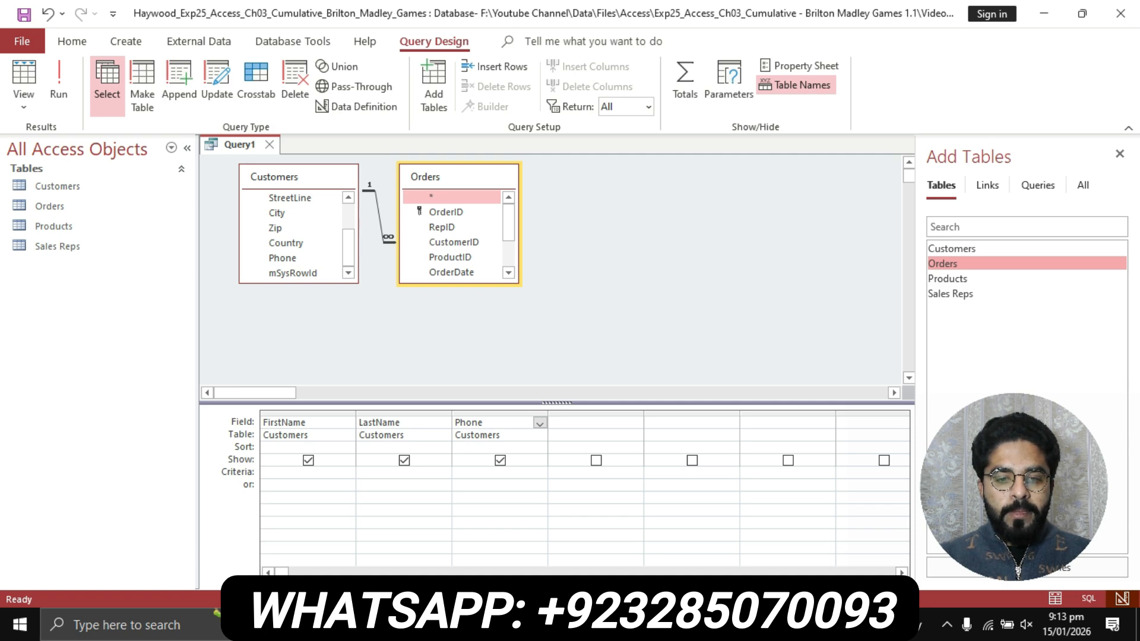
# Step: Recheck the required fields in Word, and add OrderID, OrderDate and ShippedDate from the Orders table to the Access query grid in that order
pyautogui.hotkey('alt', 'Tab')
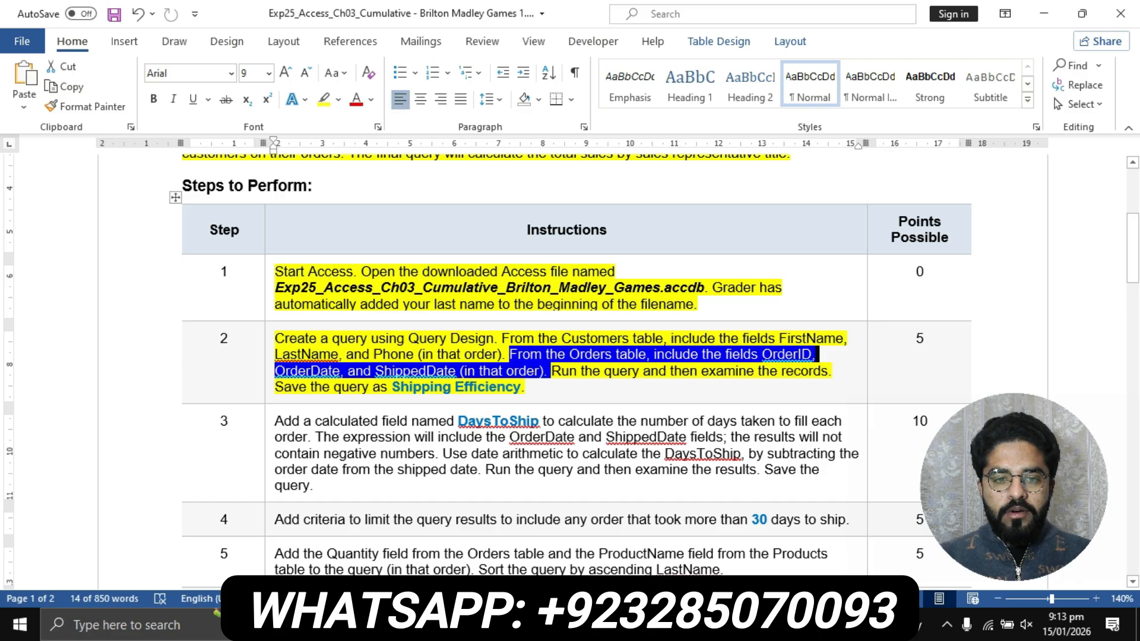
pyautogui.hotkey('alt', 'Tab')
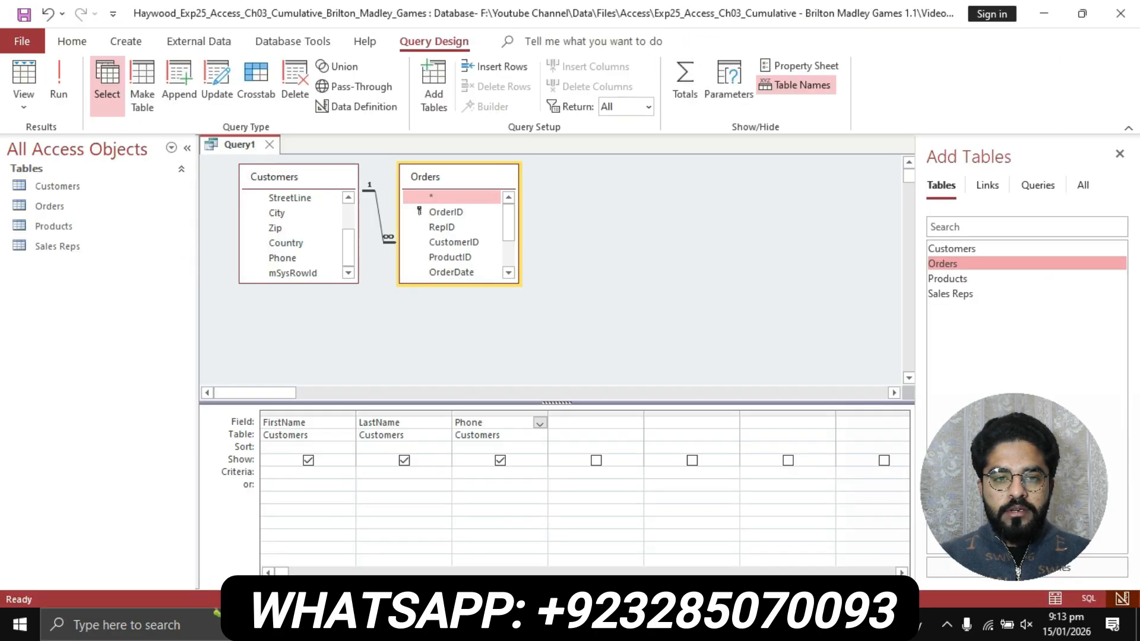
pyautogui.doubleClick(446, 212)
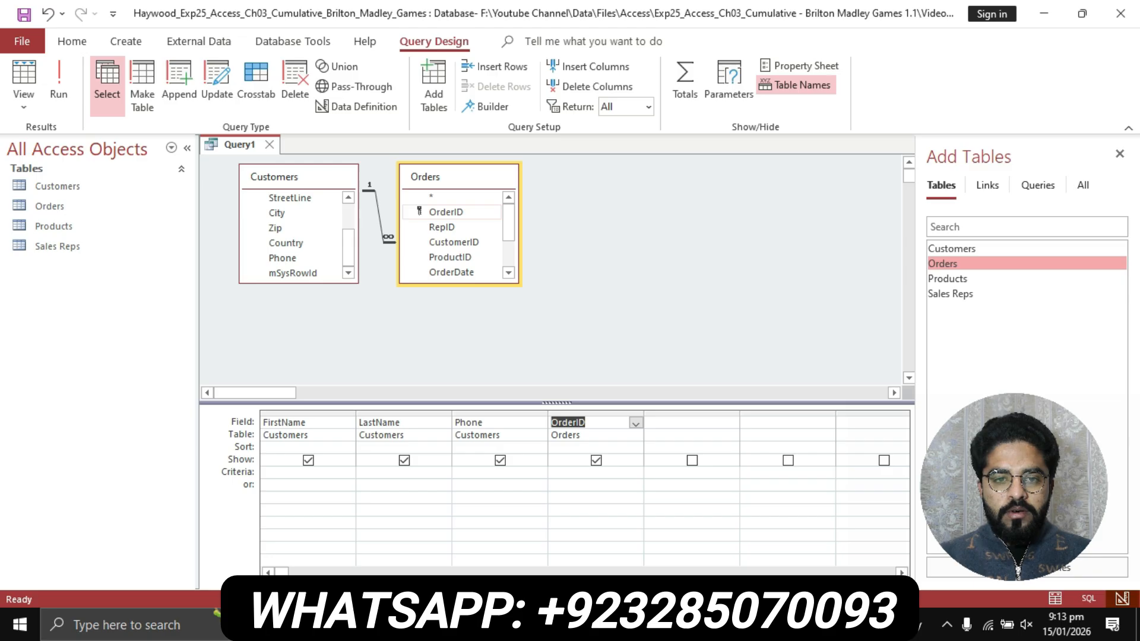
pyautogui.hotkey('alt', 'Tab')
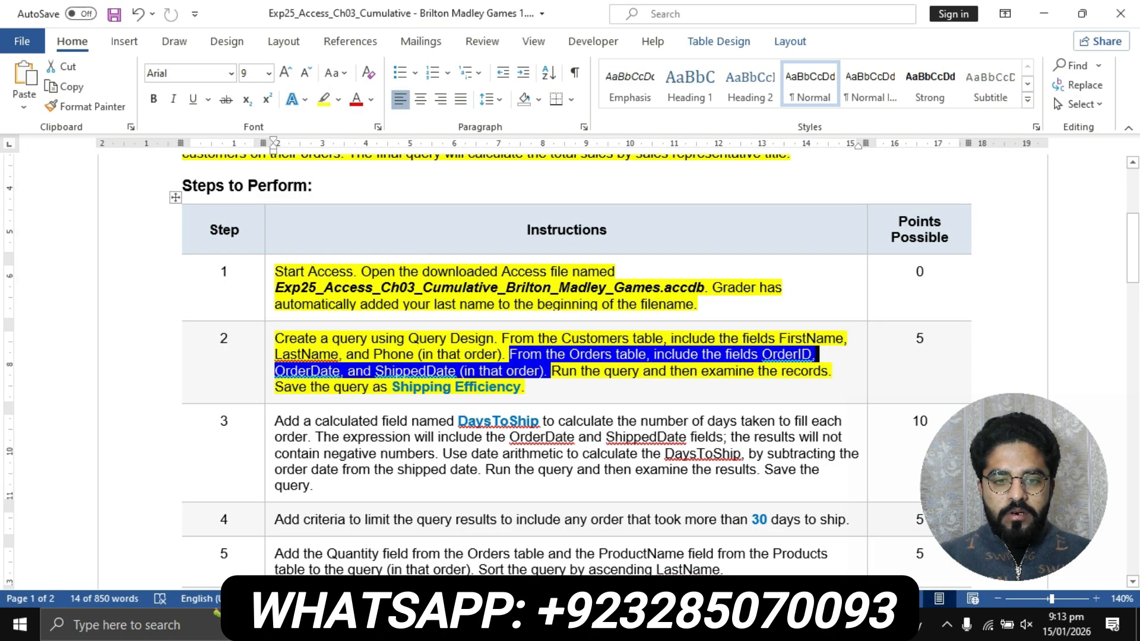
pyautogui.hotkey('alt', 'Tab')
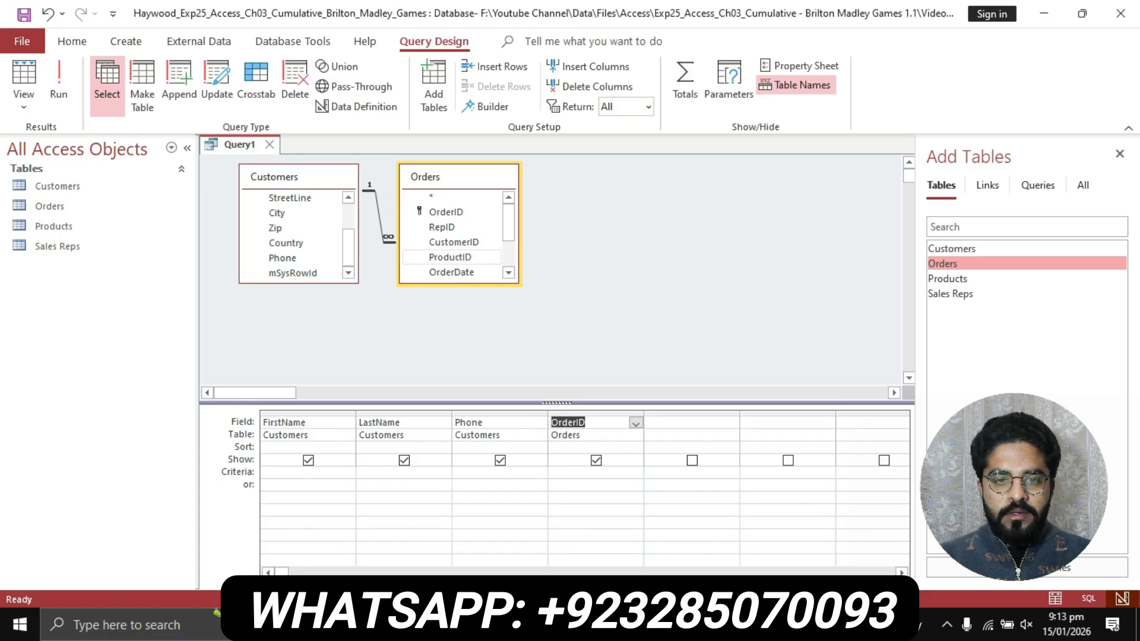
pyautogui.scroll(-1, 454, 238)
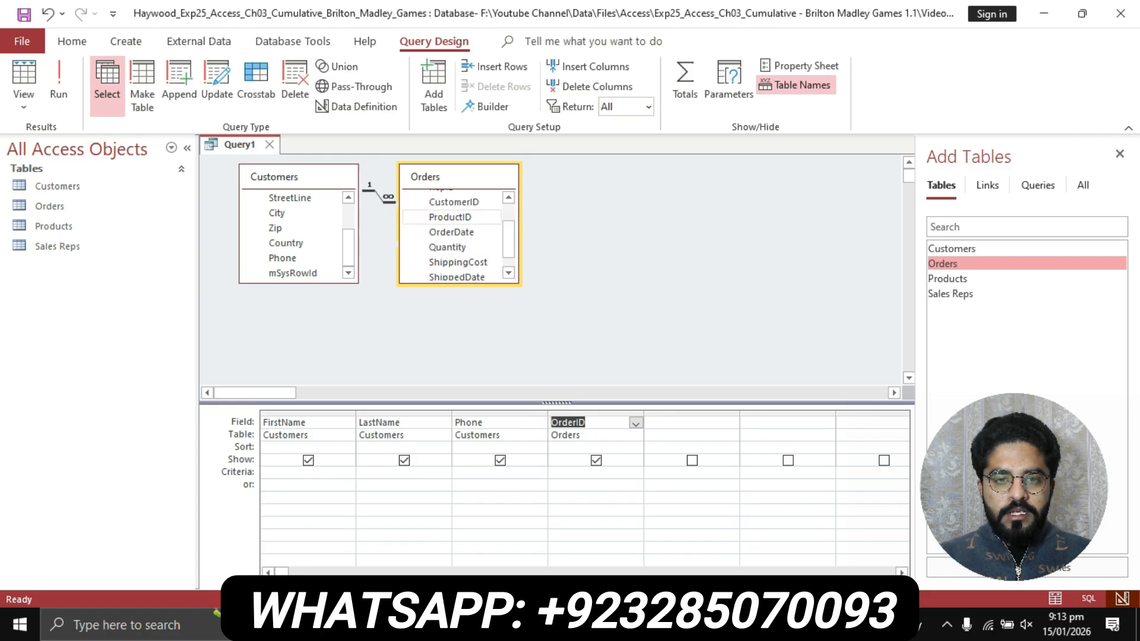
pyautogui.doubleClick(451, 232)
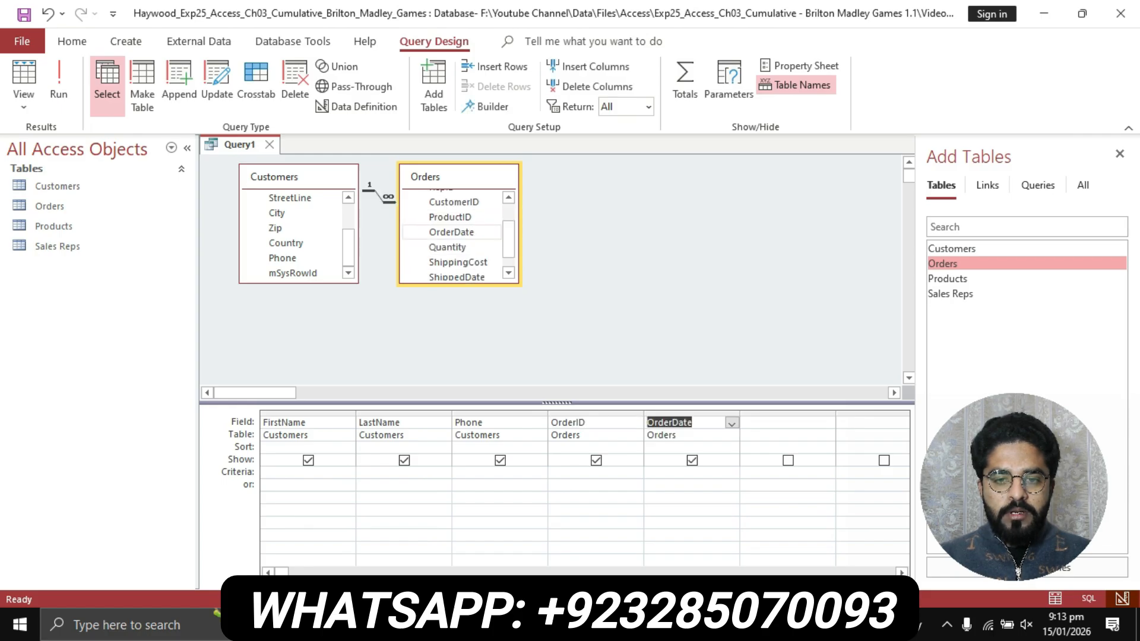
pyautogui.scroll(-1, 454, 238)
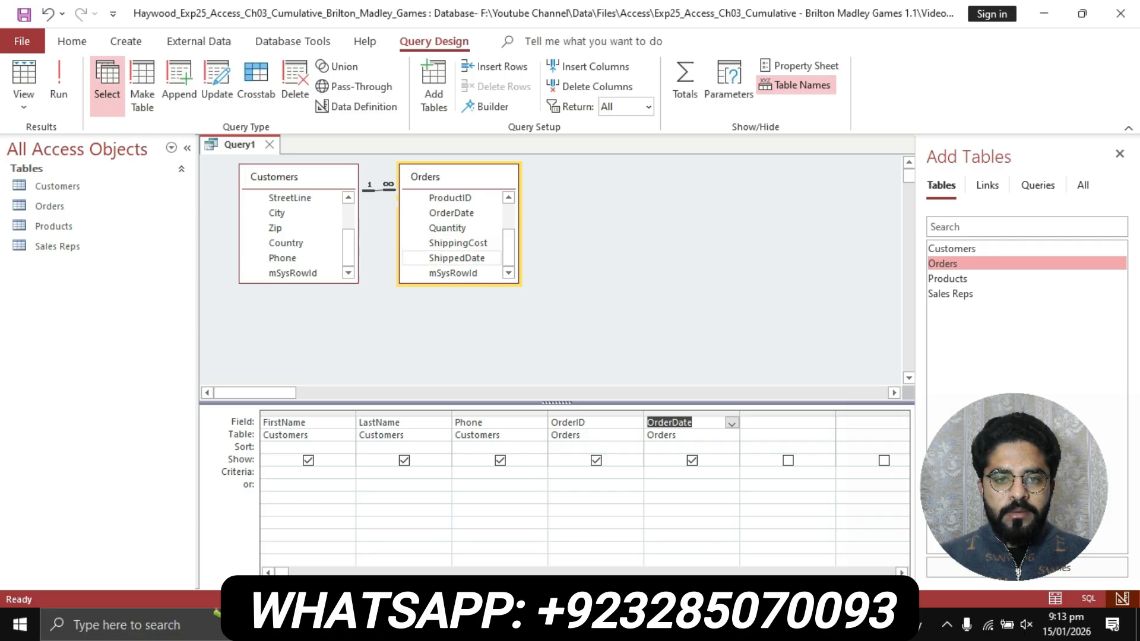
pyautogui.doubleClick(457, 258)
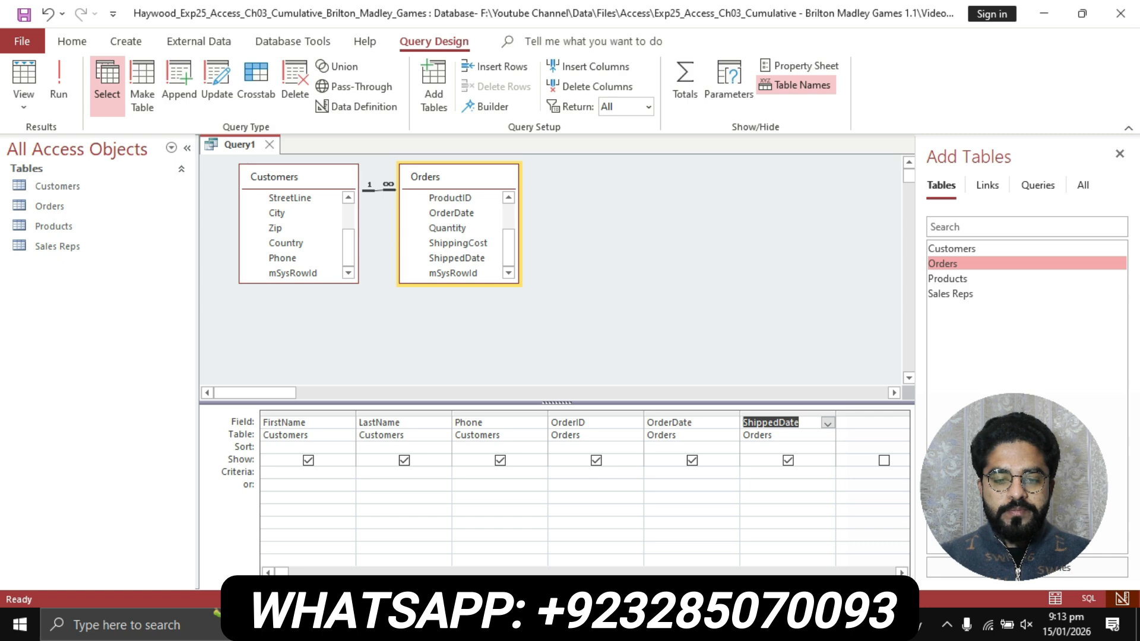
# Step: Read the closing sentences of step 2 in Word about running and naming the query, and run the query in Access
pyautogui.hotkey('alt', 'Tab')
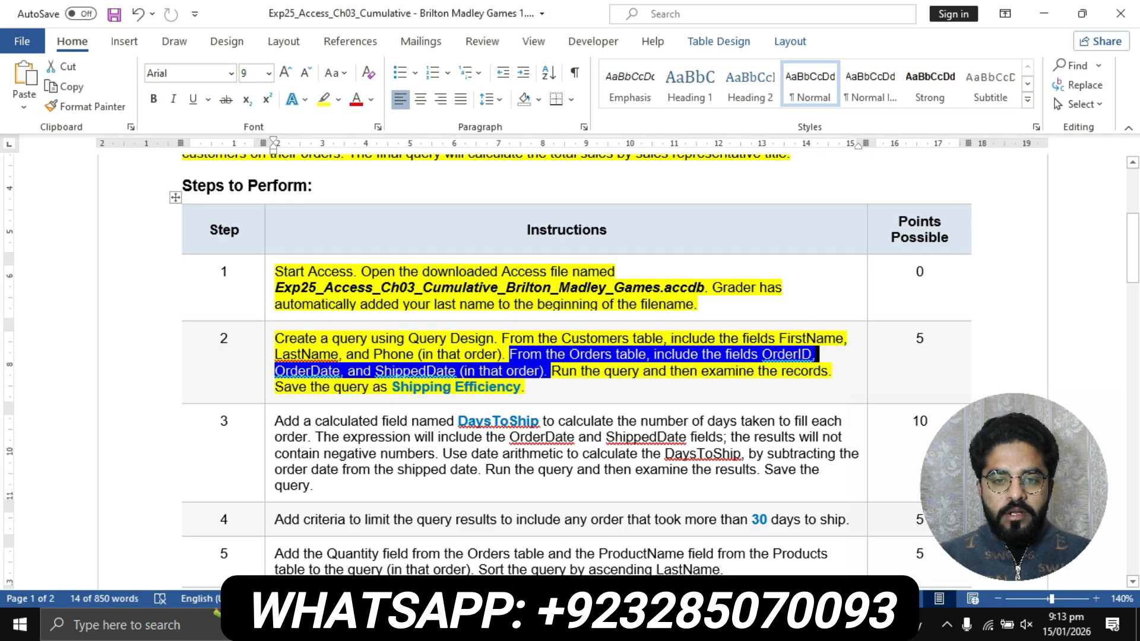
pyautogui.click(552, 371)
pyautogui.moveTo(551, 371); pyautogui.dragTo(525, 387)
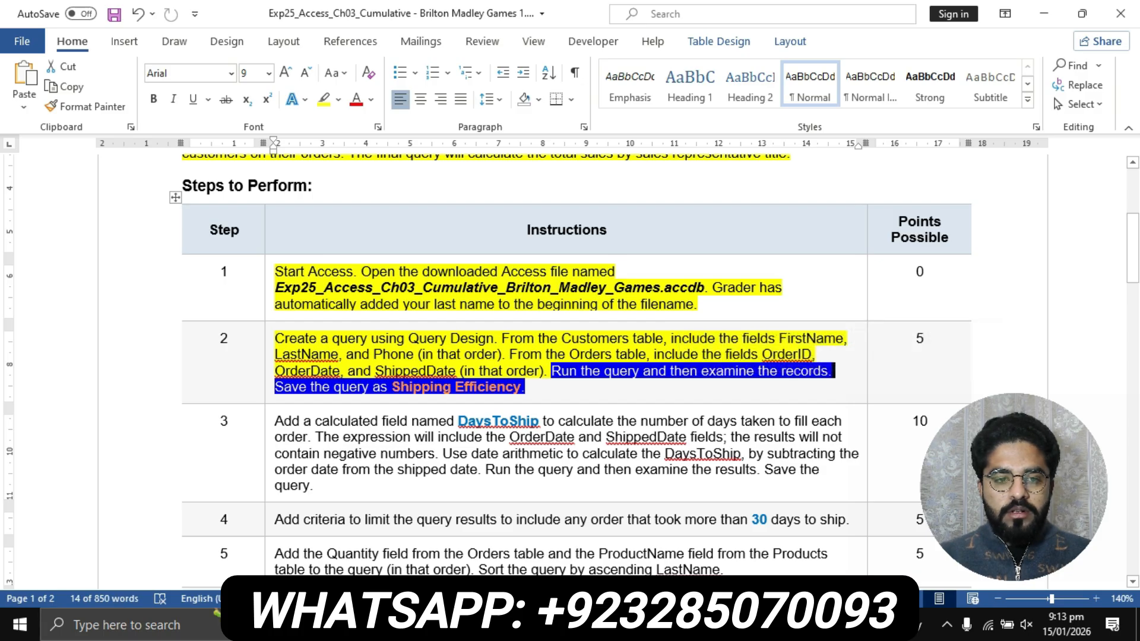
pyautogui.click(435, 388)
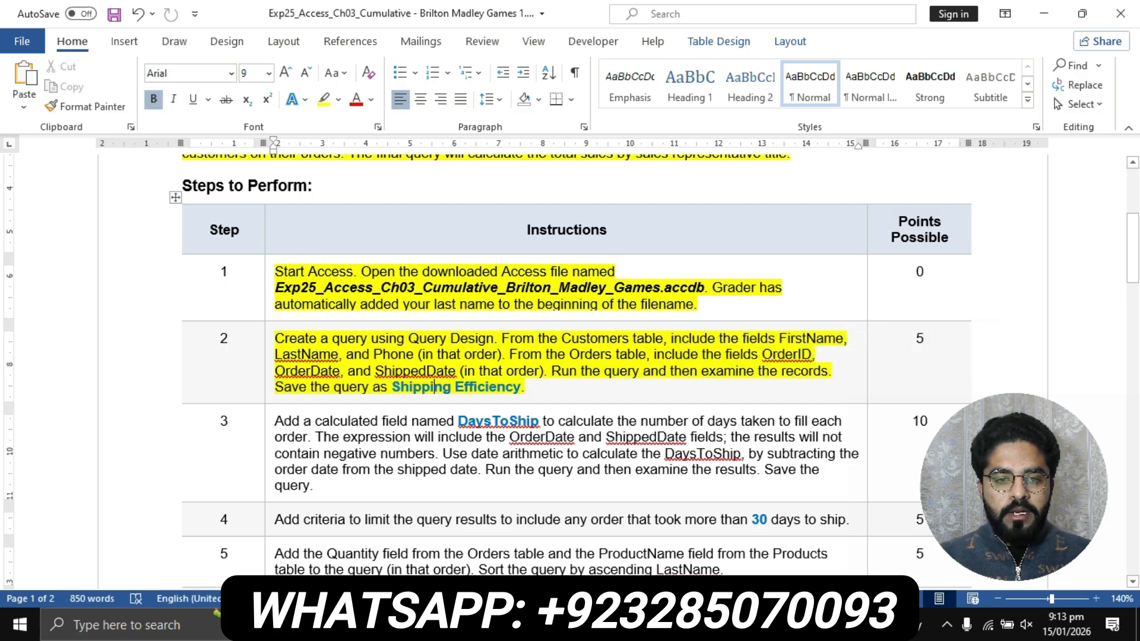
pyautogui.moveTo(391, 387); pyautogui.dragTo(520, 387)
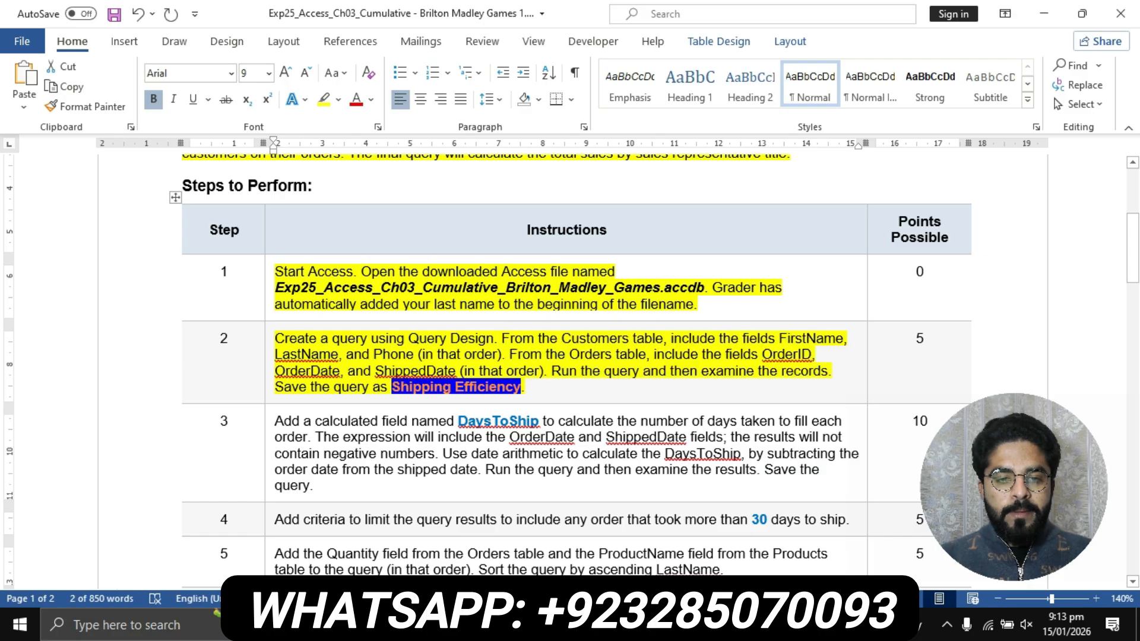
pyautogui.click(518, 372)
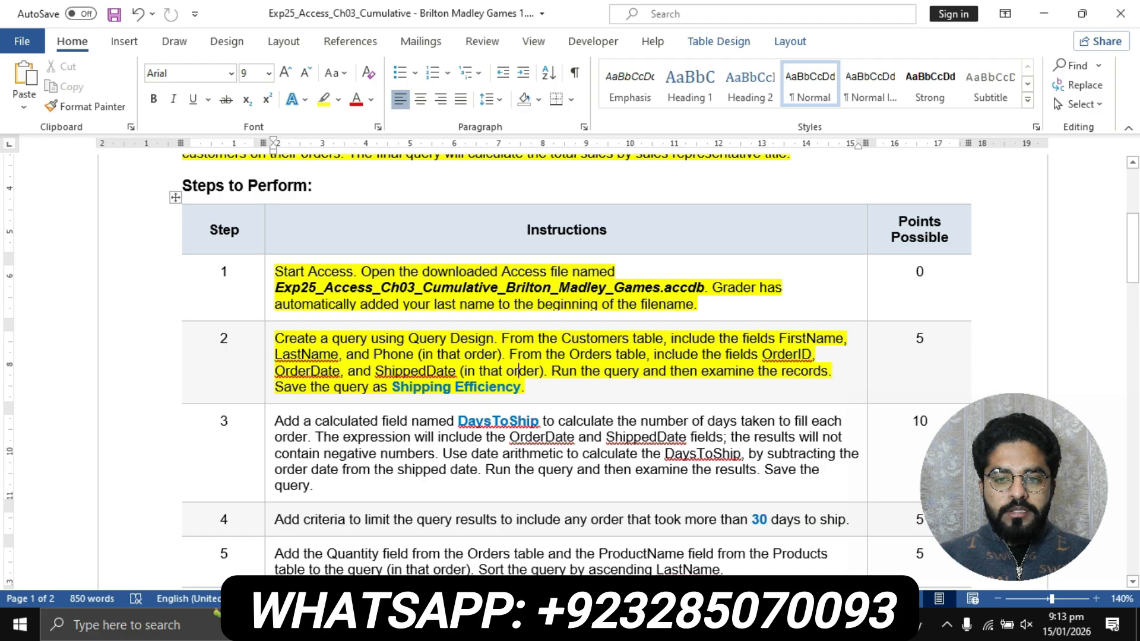
pyautogui.hotkey('alt', 'Tab')
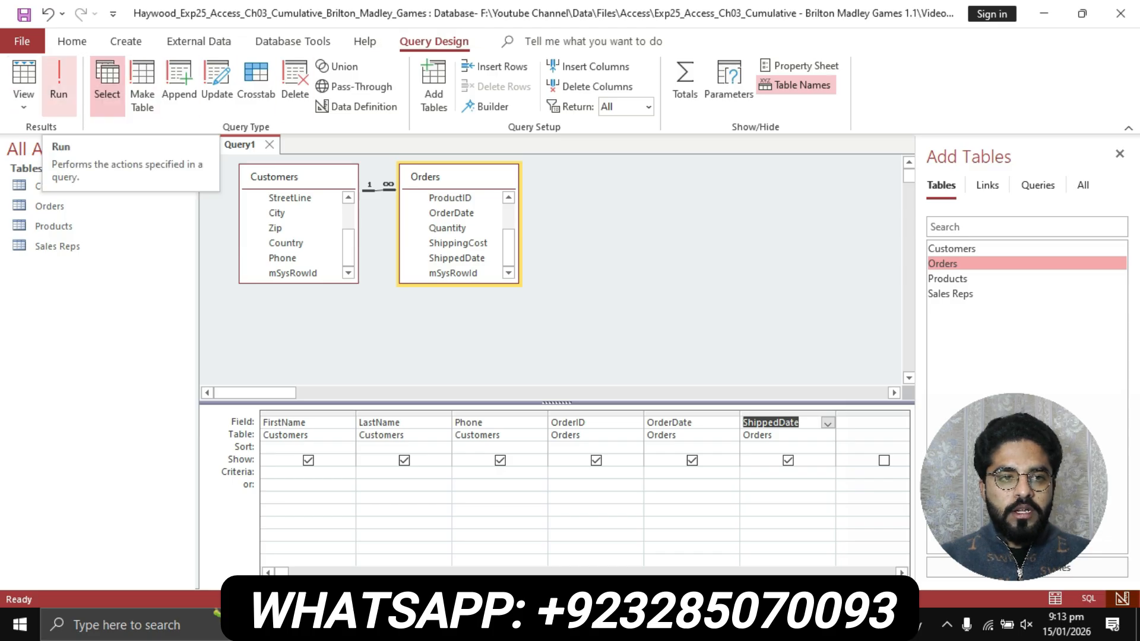
pyautogui.click(58, 83)
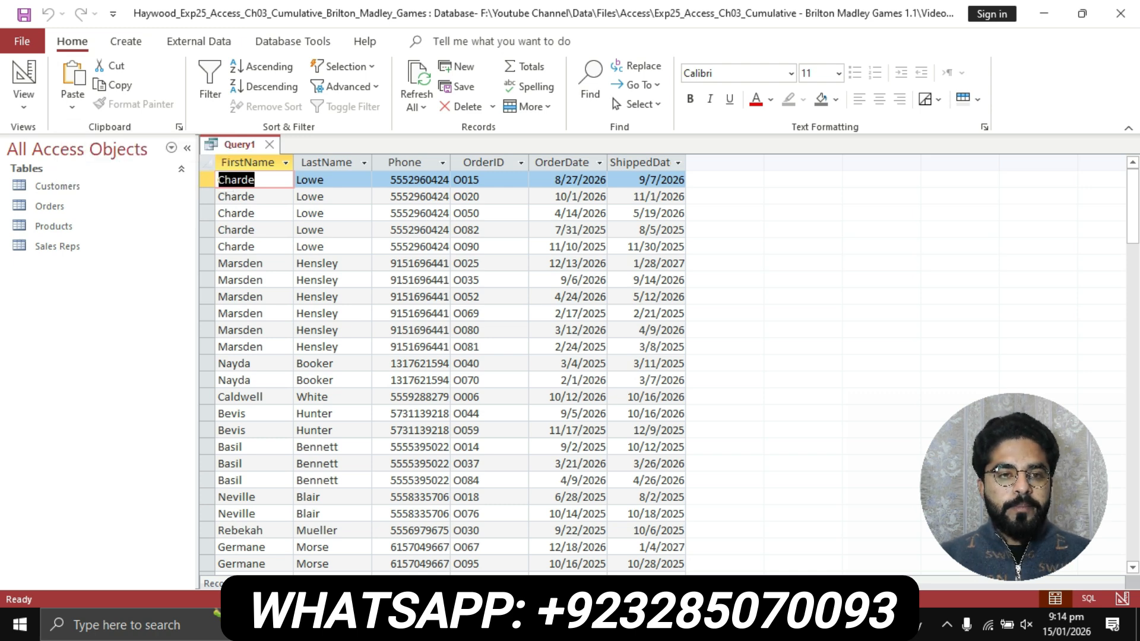
# Step: Recheck the required query name in Word, and save the query in Access as Shipping Efficiency
pyautogui.hotkey('alt', 'Tab')
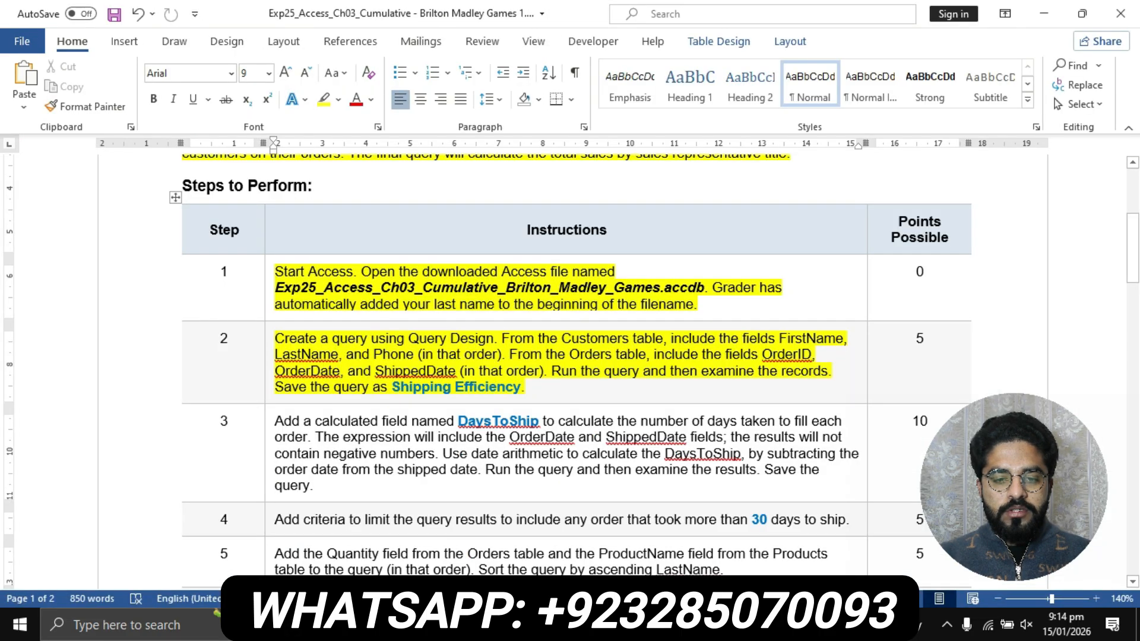
pyautogui.moveTo(547, 625)
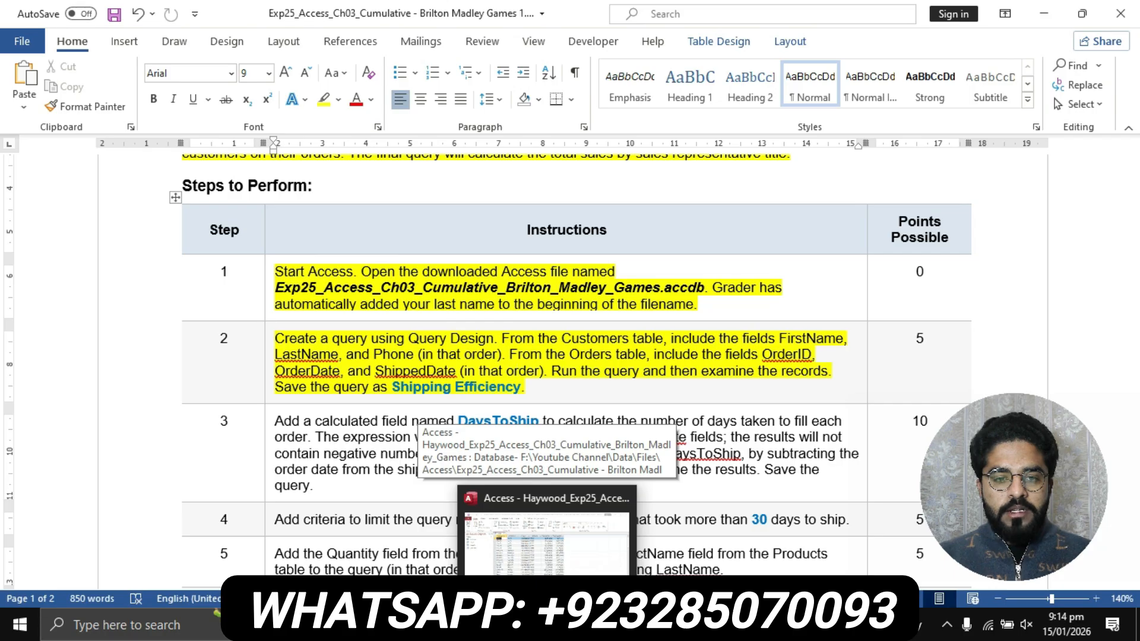
pyautogui.click(547, 544)
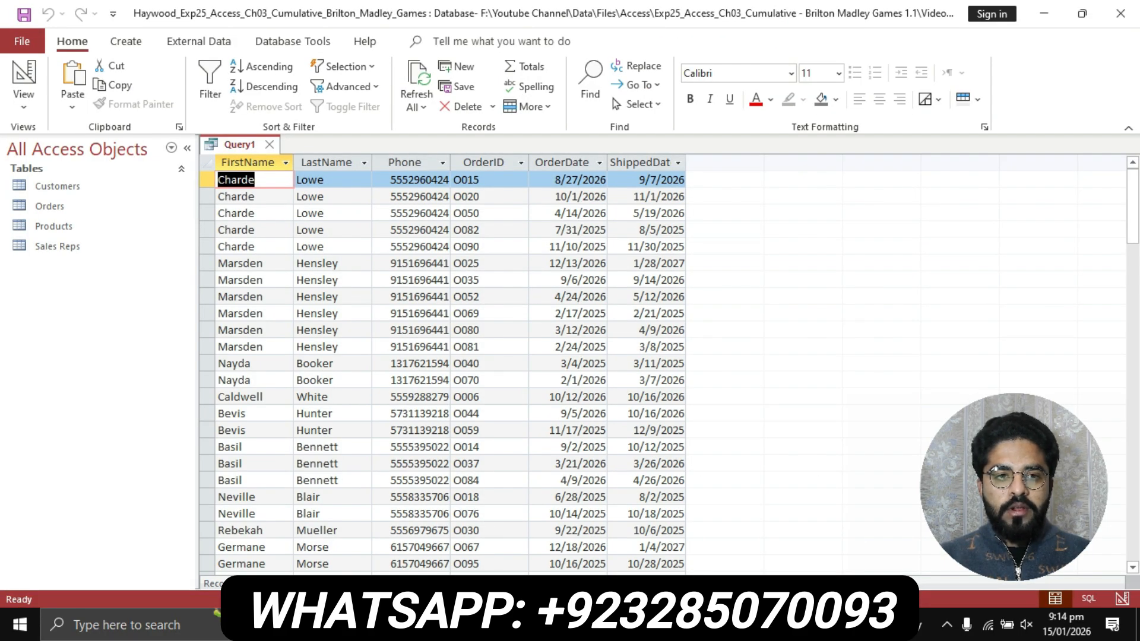
pyautogui.rightClick(236, 144)
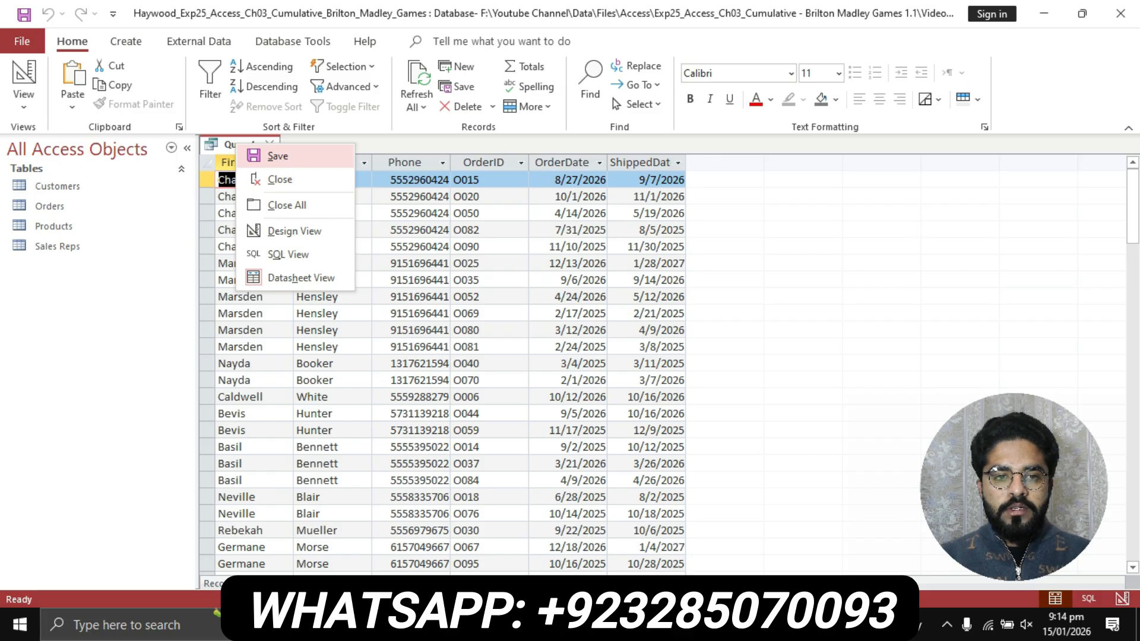
pyautogui.click(278, 156)
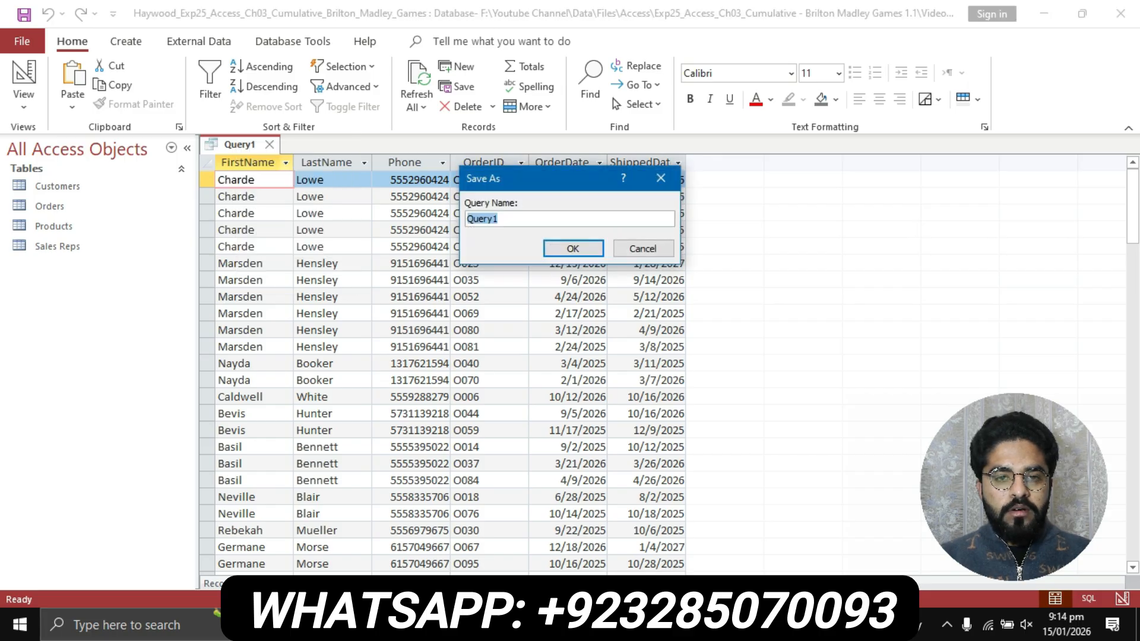
pyautogui.write('Shipping Efficiency')
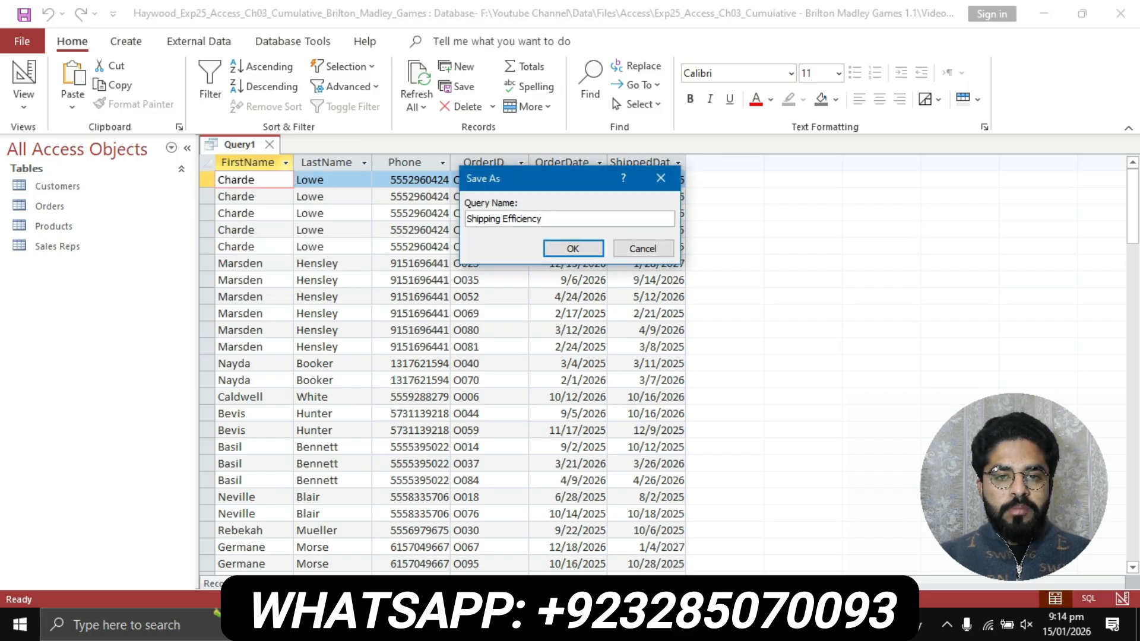
pyautogui.press('Return')
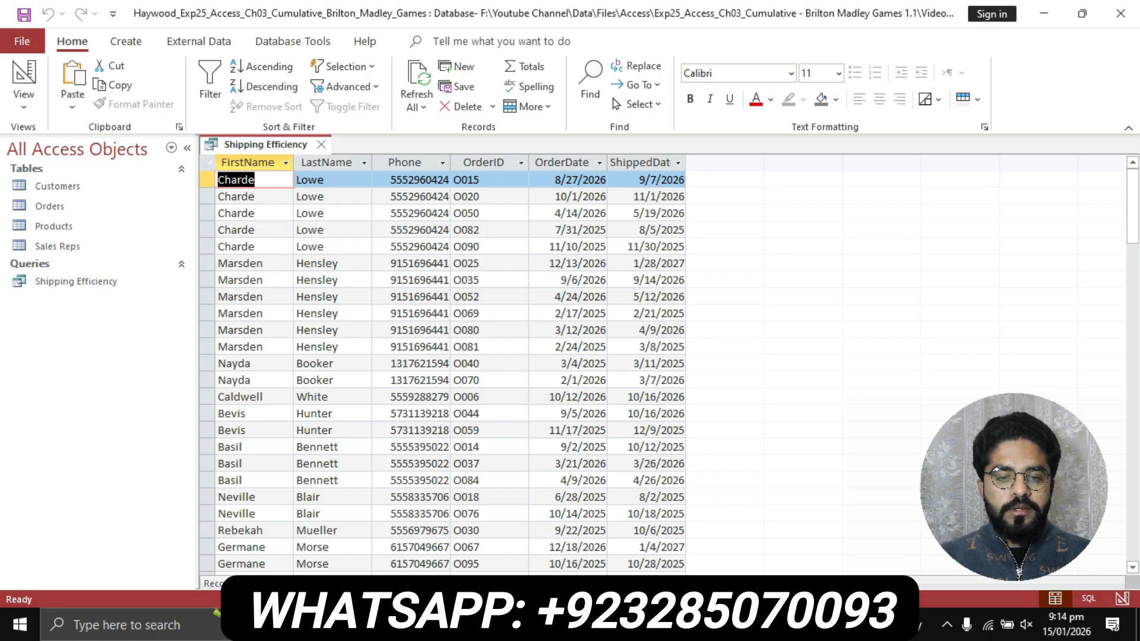
# Step: Switch to the Word instructions and highlight the whole step 3 instruction in yellow
pyautogui.hotkey('alt', 'Tab')
pyautogui.scroll(-1, 518, 316)
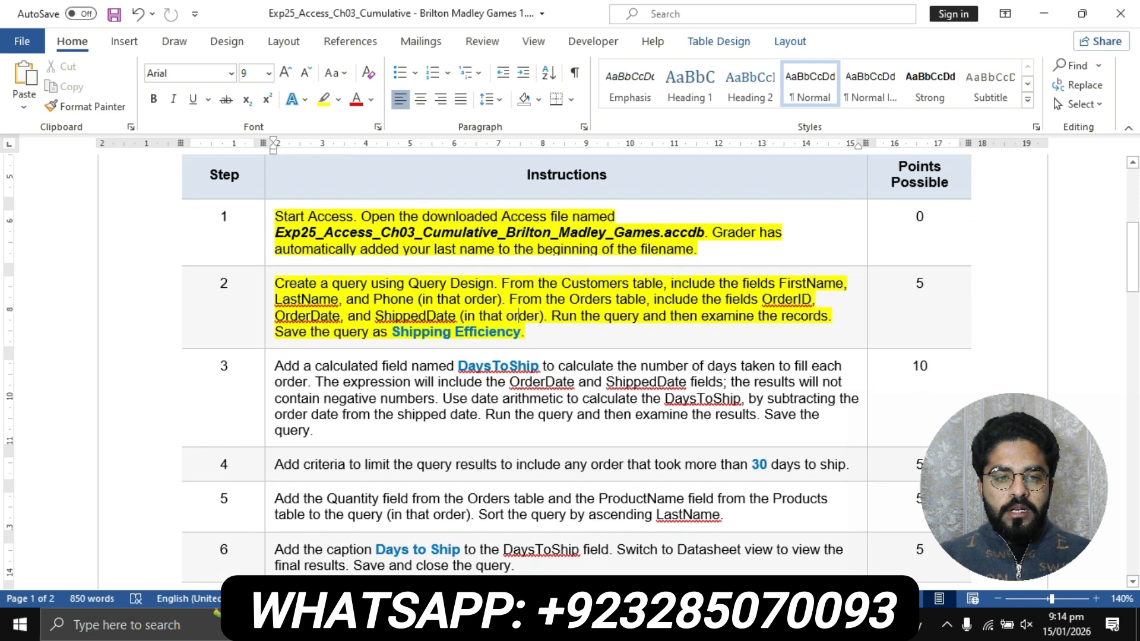
pyautogui.tripleClick(516, 371)
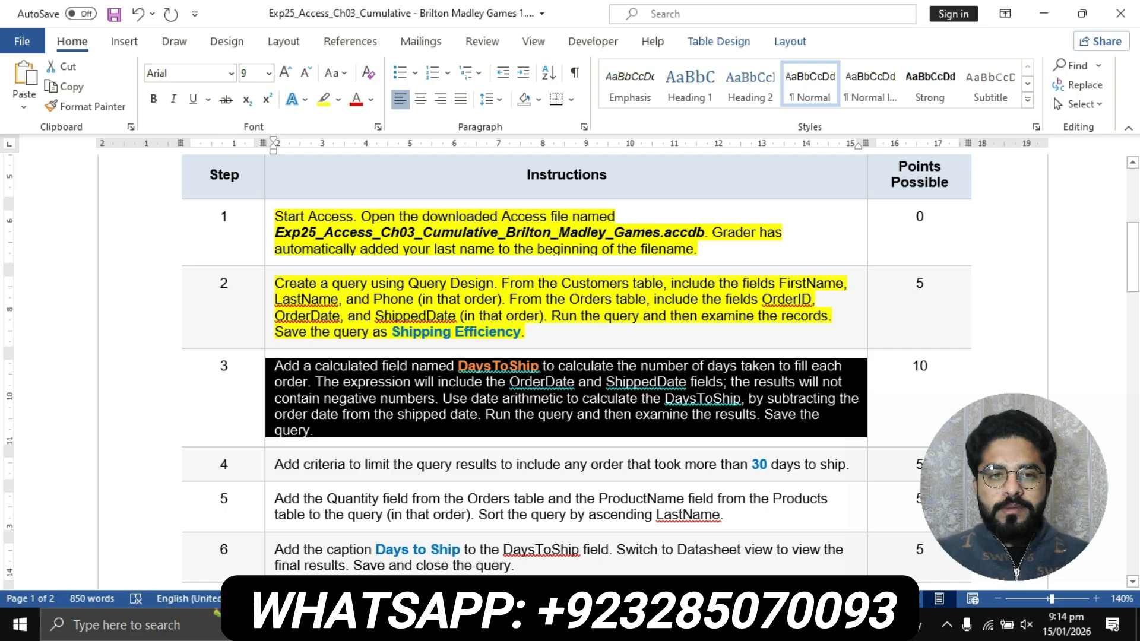
pyautogui.click(324, 99)
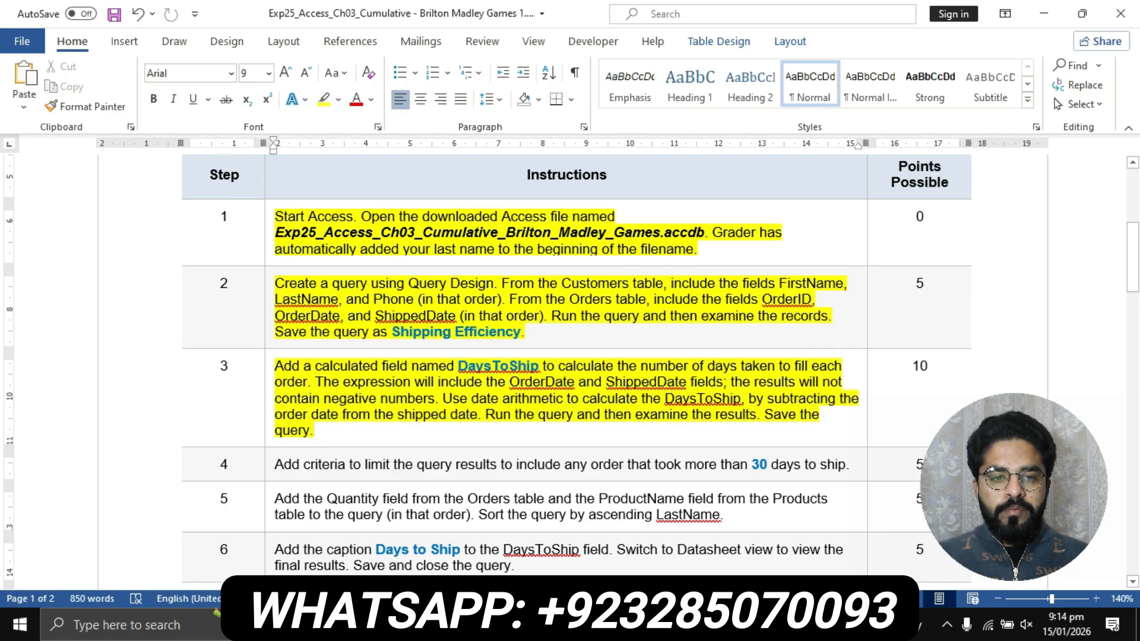
# Step: Read the opening sentence of step 3 about the calculated field, and copy the field name DaysToShip from it
pyautogui.moveTo(275, 367); pyautogui.dragTo(315, 382)
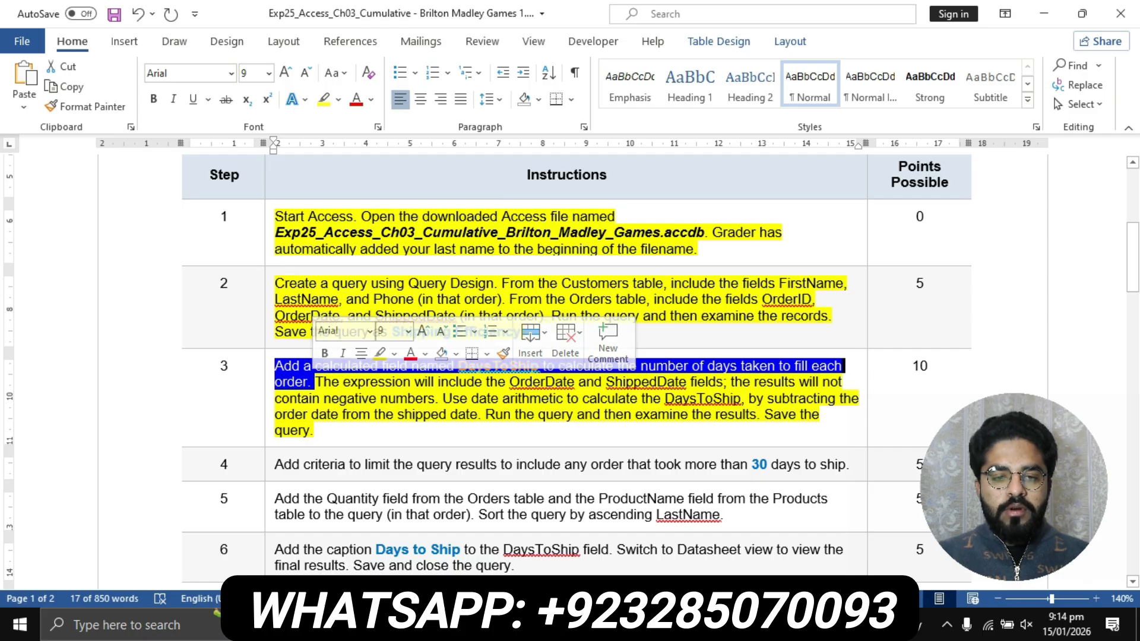
pyautogui.click(412, 383)
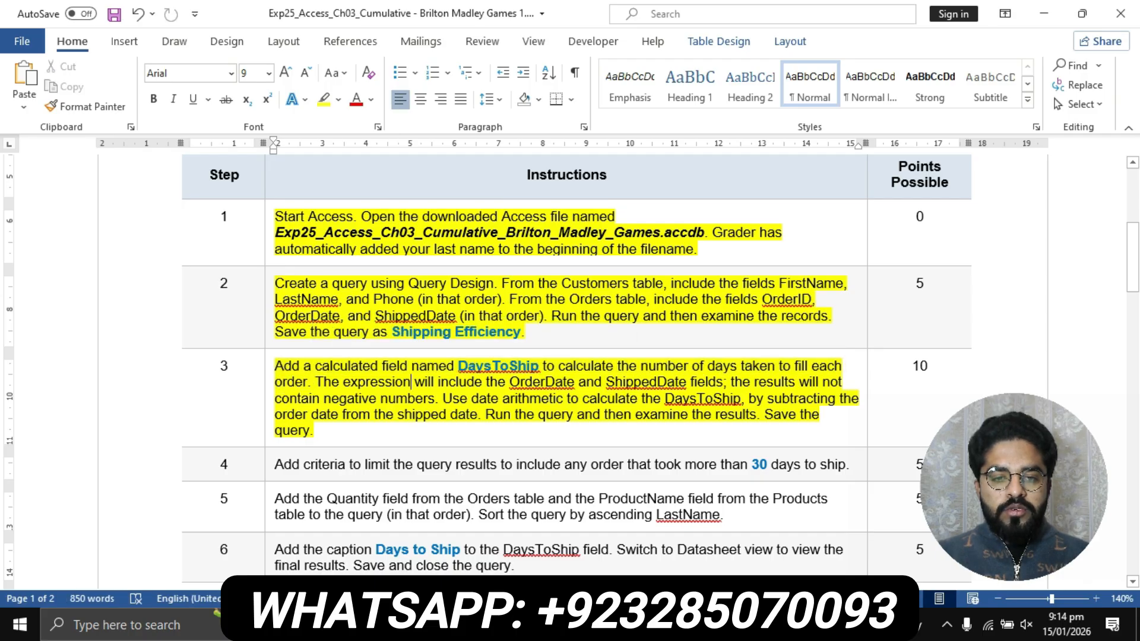
pyautogui.moveTo(458, 366); pyautogui.dragTo(538, 366)
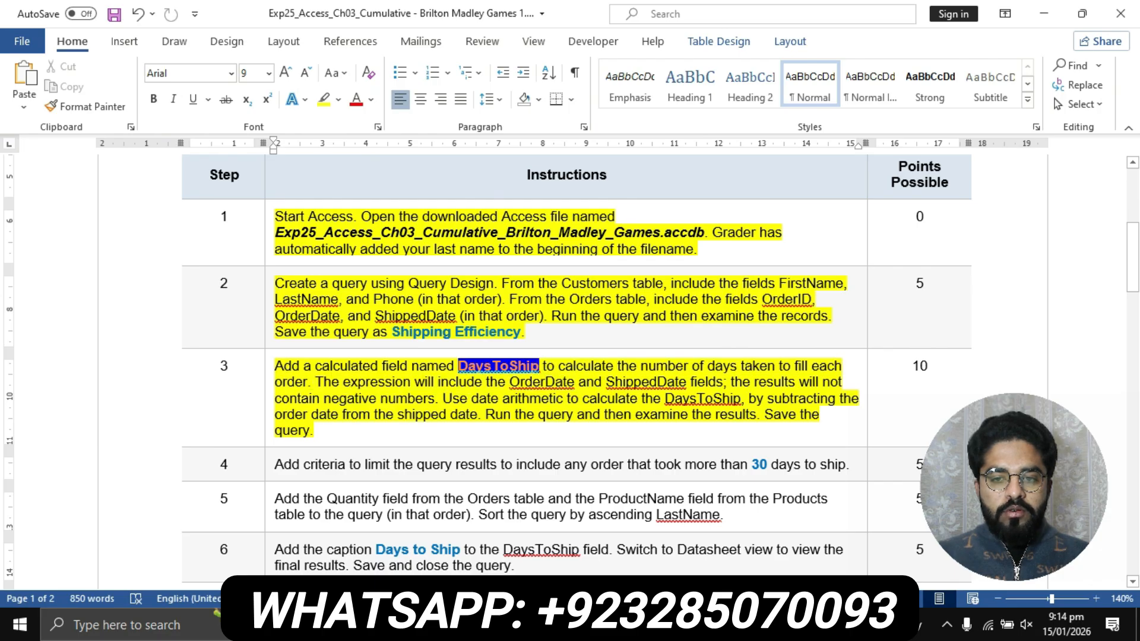
pyautogui.hotkey('ctrl', 'c')
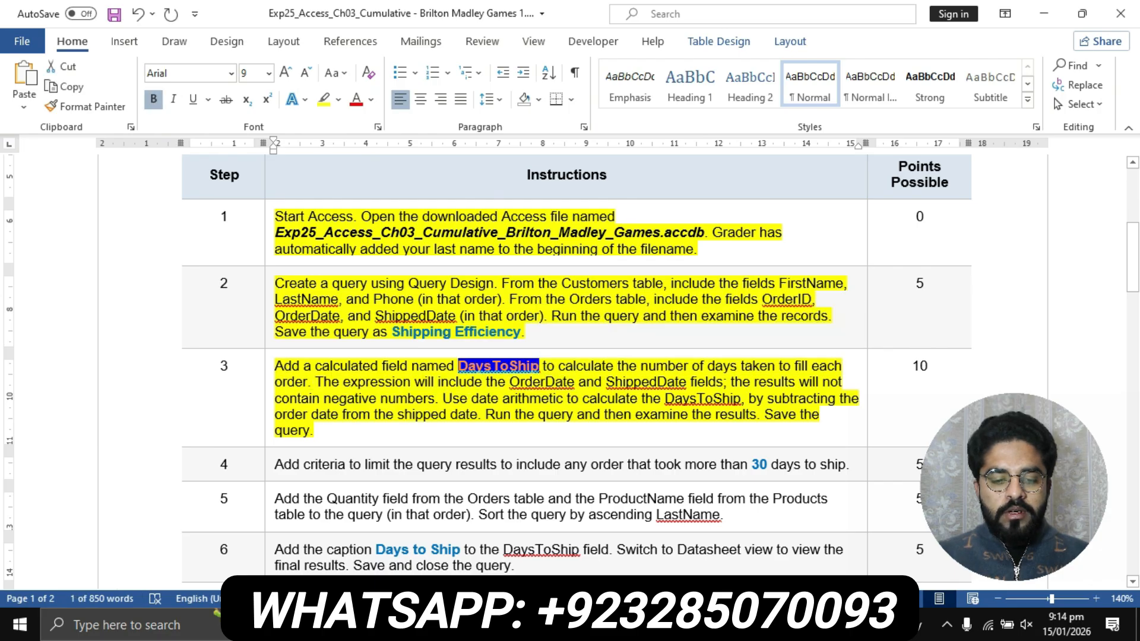
# Step: Switch to Access, open the Shipping Efficiency query in Design View, and enter DaysToShip as the field in the first empty column
pyautogui.hotkey('alt', 'Tab')
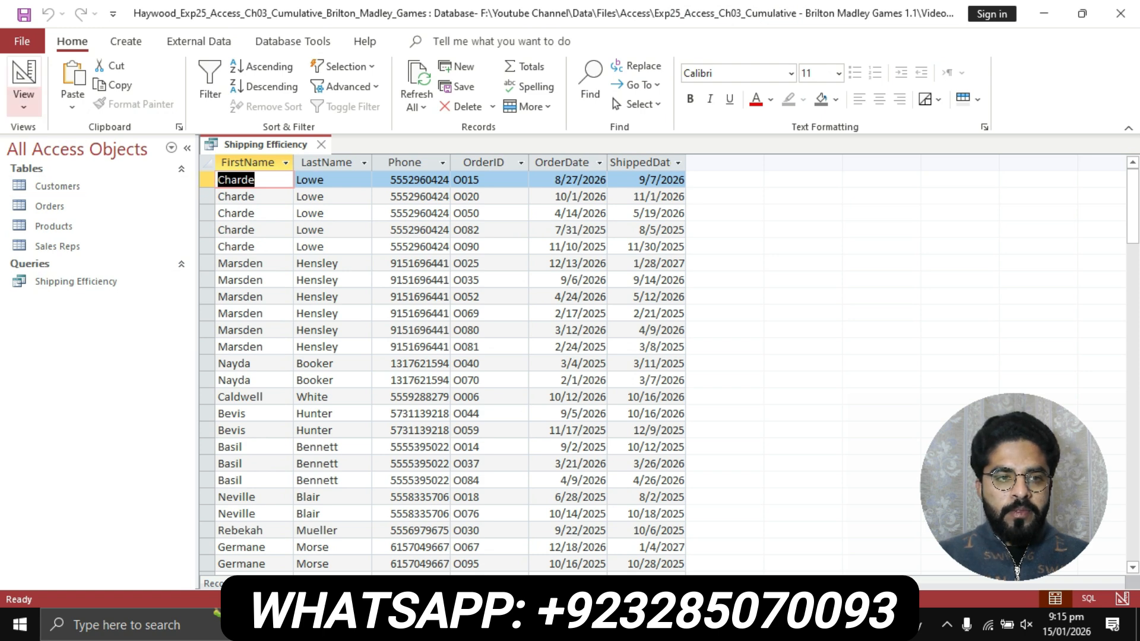
pyautogui.click(23, 98)
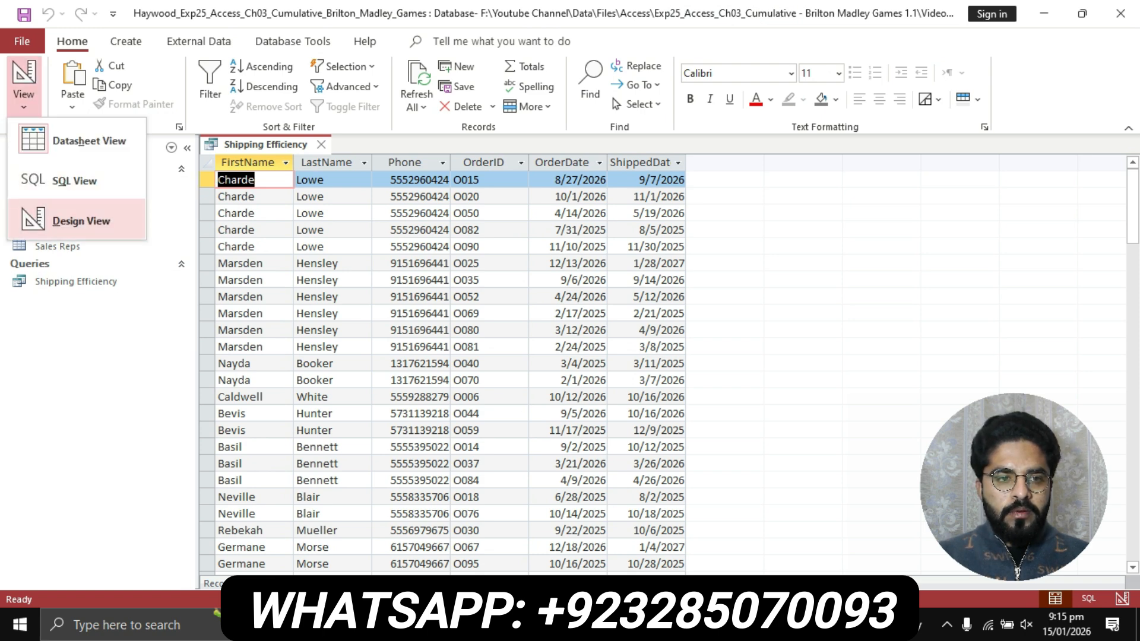
pyautogui.click(77, 220)
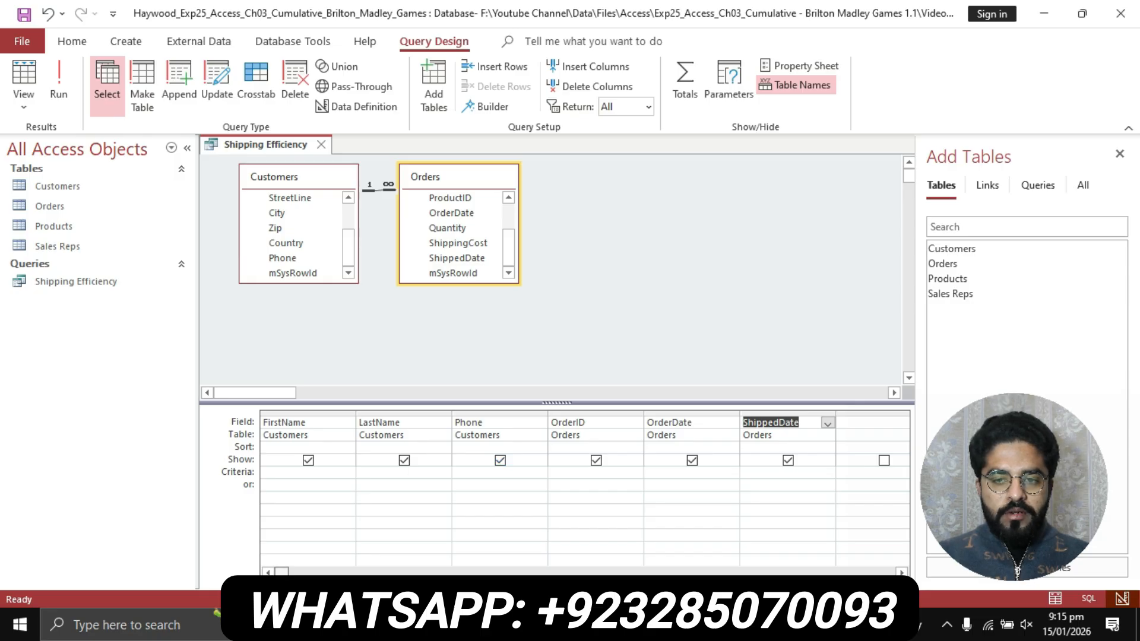
pyautogui.click(902, 574)
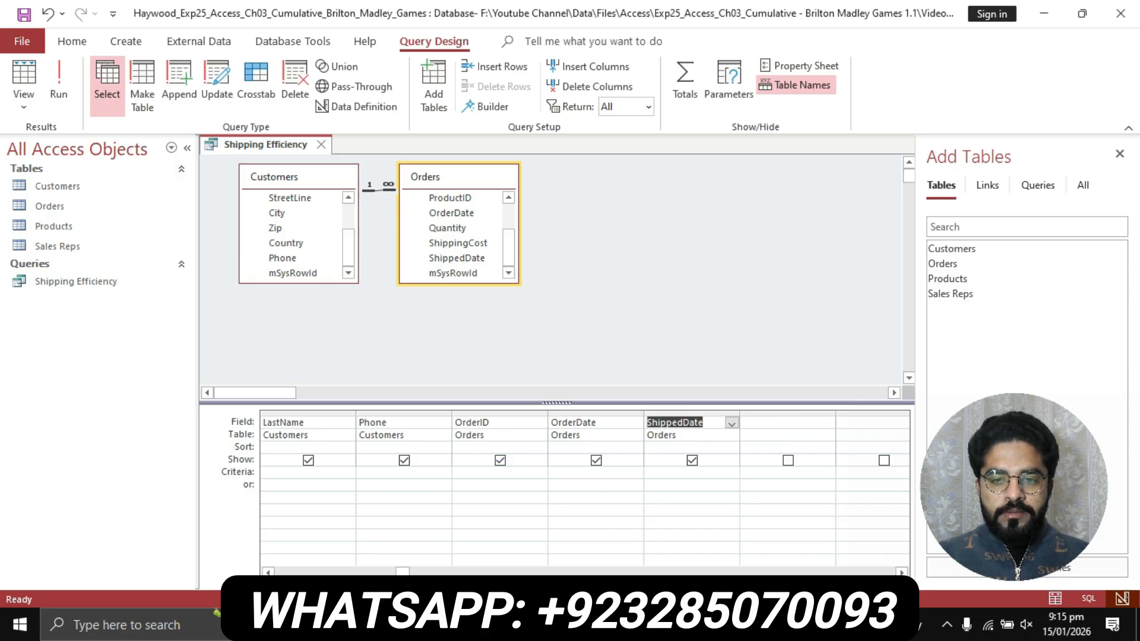
pyautogui.press('Tab')
pyautogui.write('DaysToShip')
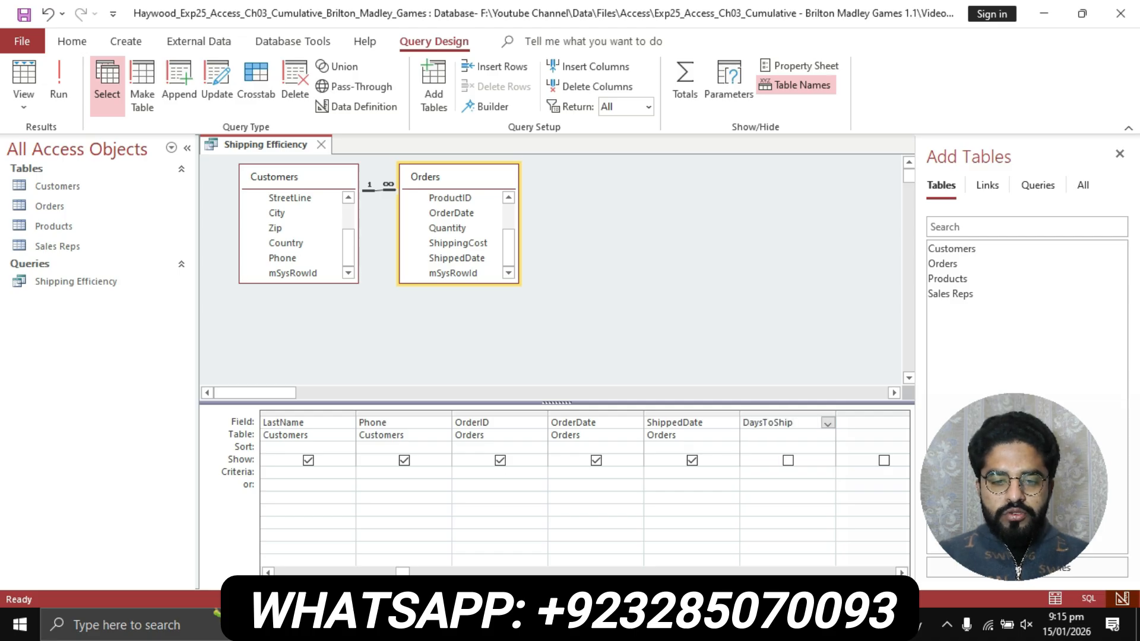
# Step: Switch to Word and read step 3's requirements for the DaysToShip expression, covering its fields, non-negative results and date arithmetic
pyautogui.hotkey('alt', 'Tab')
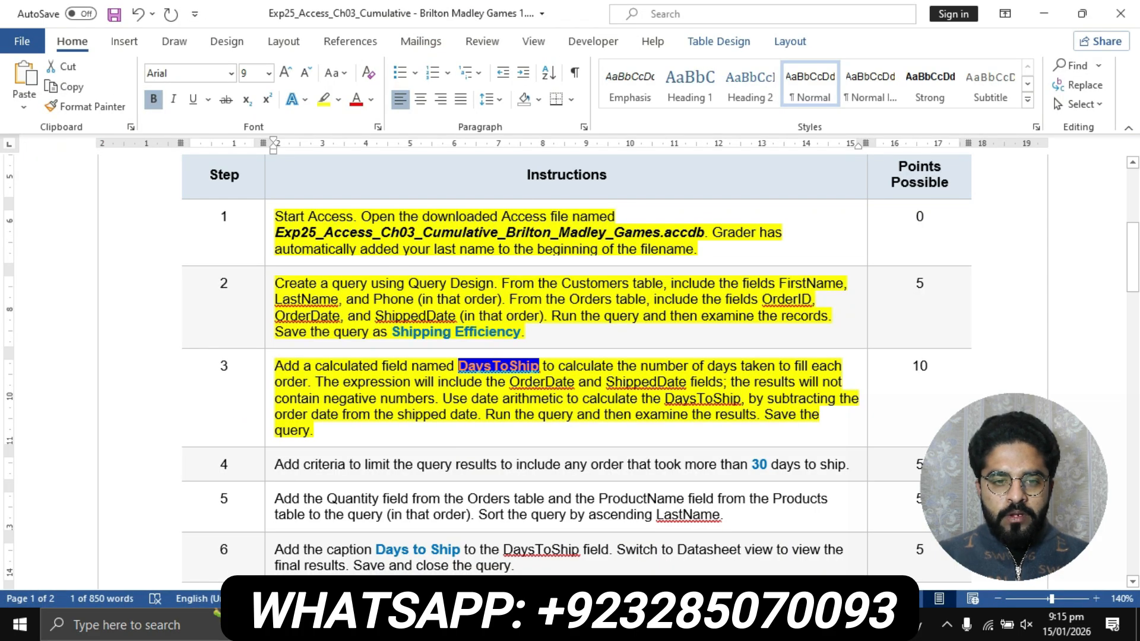
pyautogui.click(351, 381)
pyautogui.keyDown('ctrl'); pyautogui.click(351, 382); pyautogui.keyUp('ctrl')
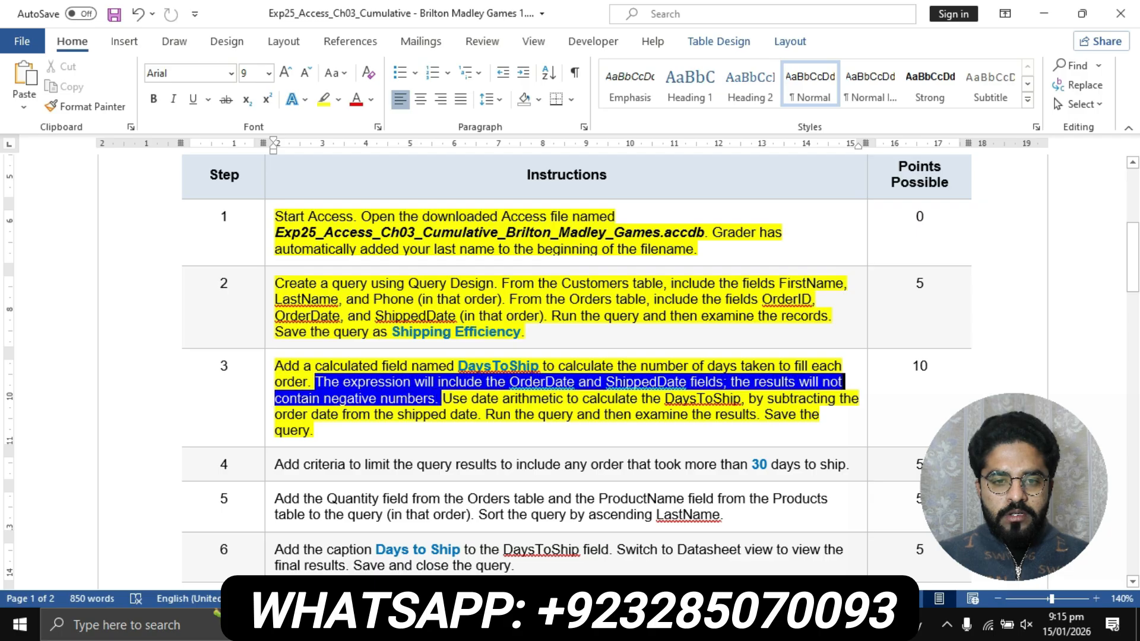
pyautogui.moveTo(315, 382); pyautogui.dragTo(722, 382)
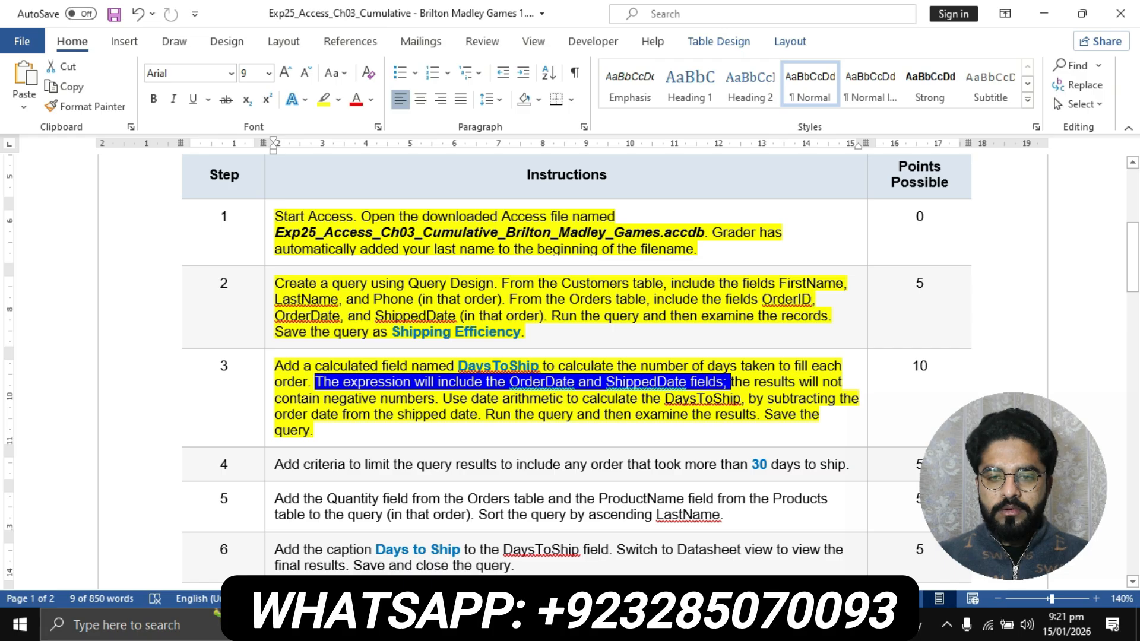
pyautogui.click(732, 381)
pyautogui.moveTo(732, 382); pyautogui.dragTo(333, 439)
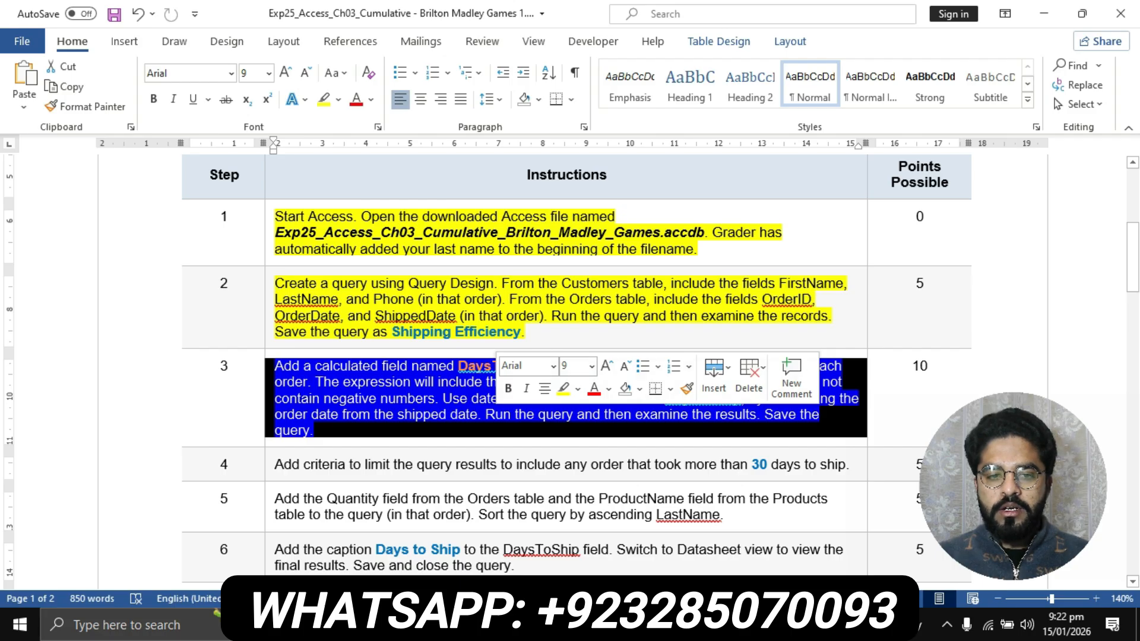
pyautogui.press('Right')
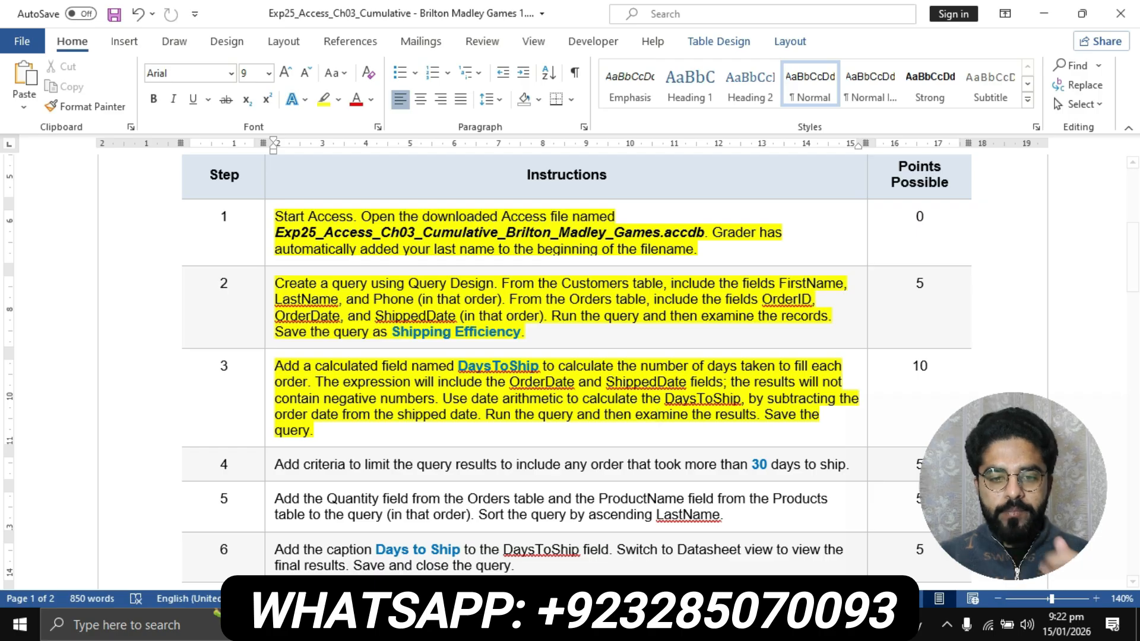
# Step: Switch to Access, open the Expression Builder for the DaysToShip column, and begin the expression as DaysToShip: Abs([
pyautogui.hotkey('alt', 'Tab')
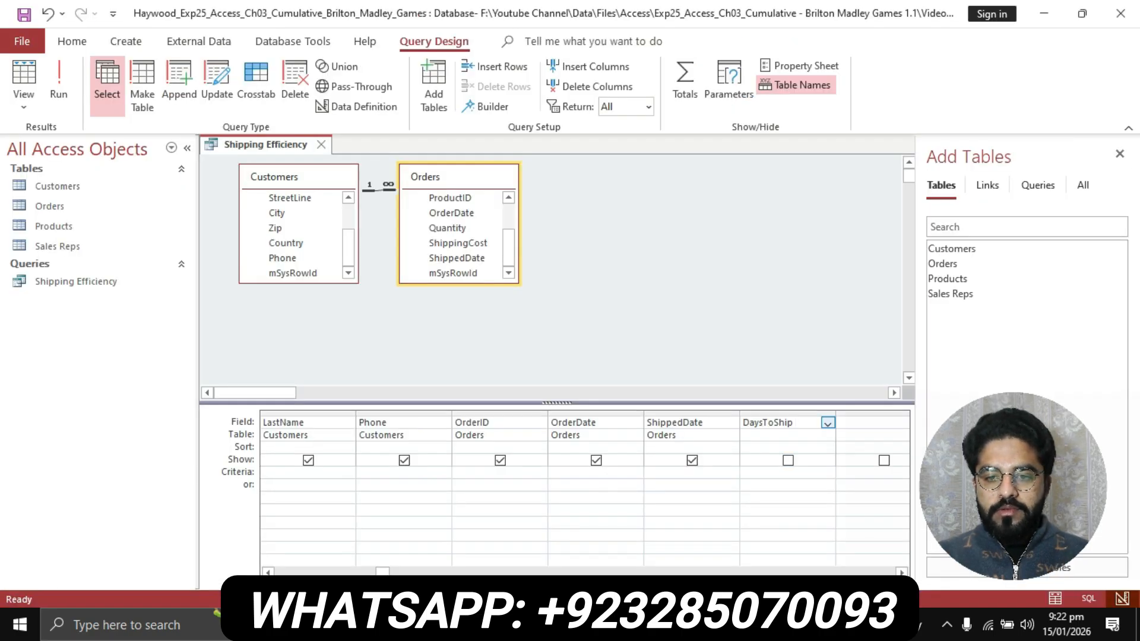
pyautogui.rightClick(778, 422)
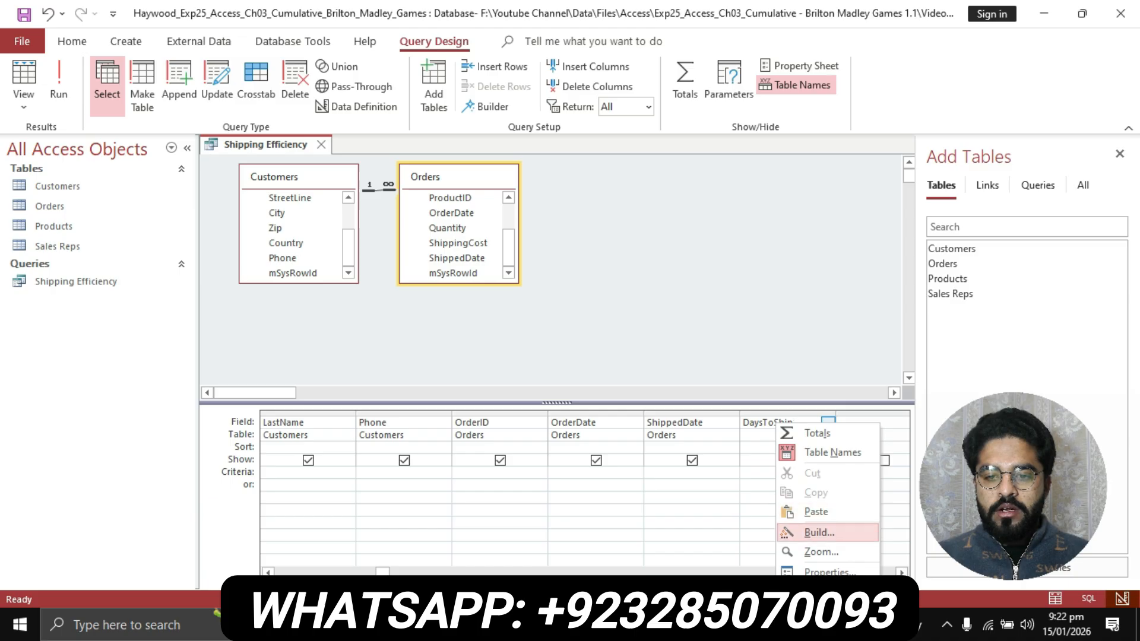
pyautogui.click(819, 532)
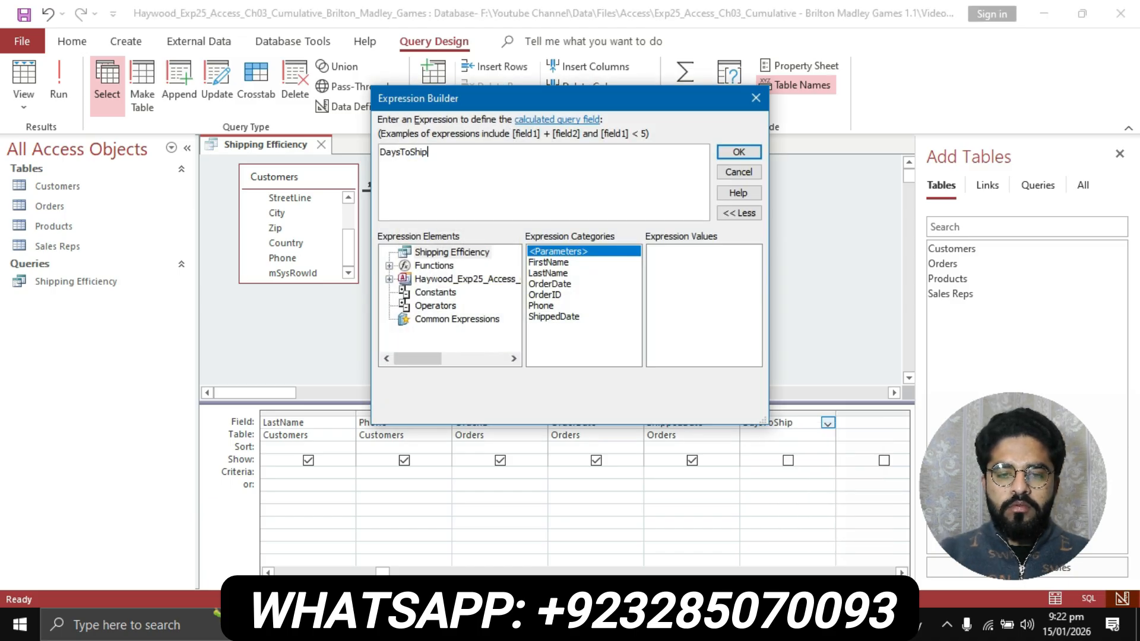
pyautogui.write(':')
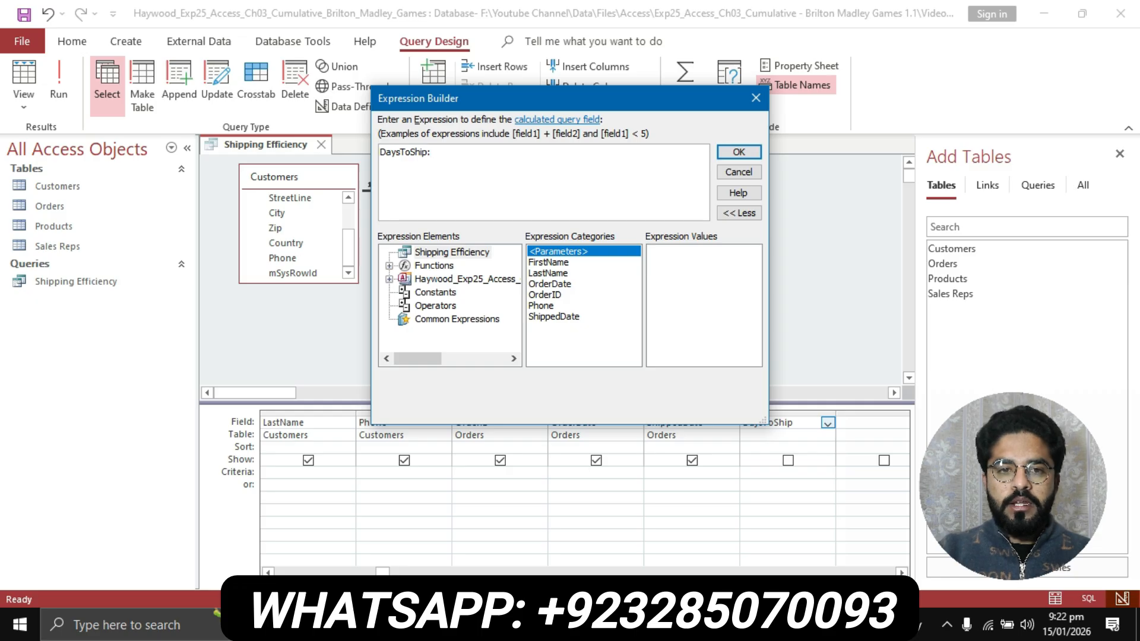
pyautogui.write(' abs')
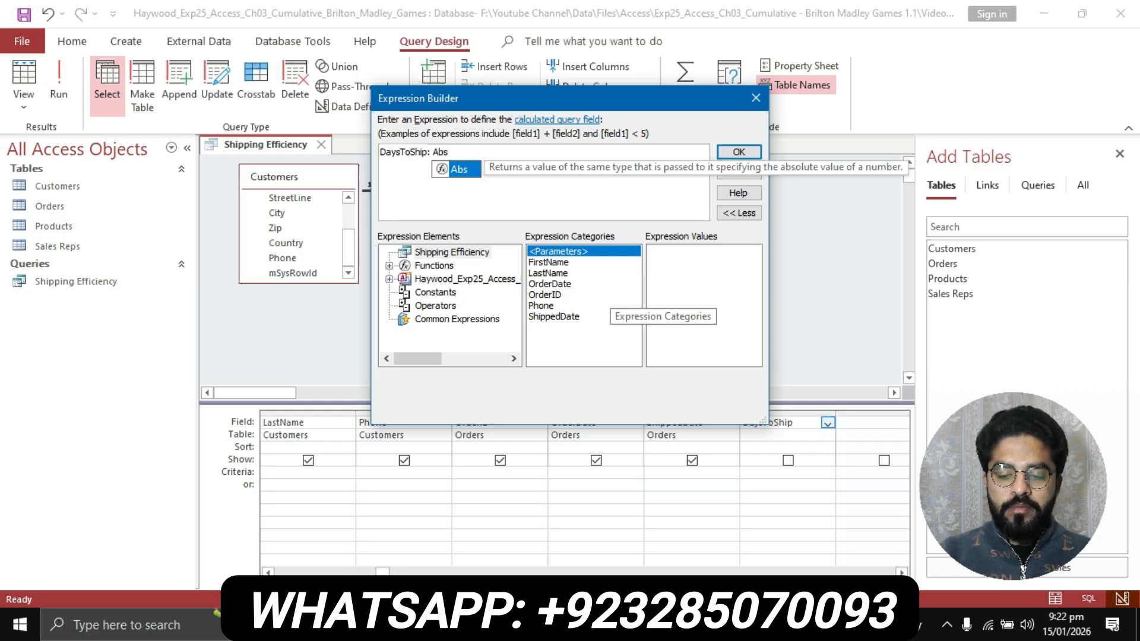
pyautogui.write('(')
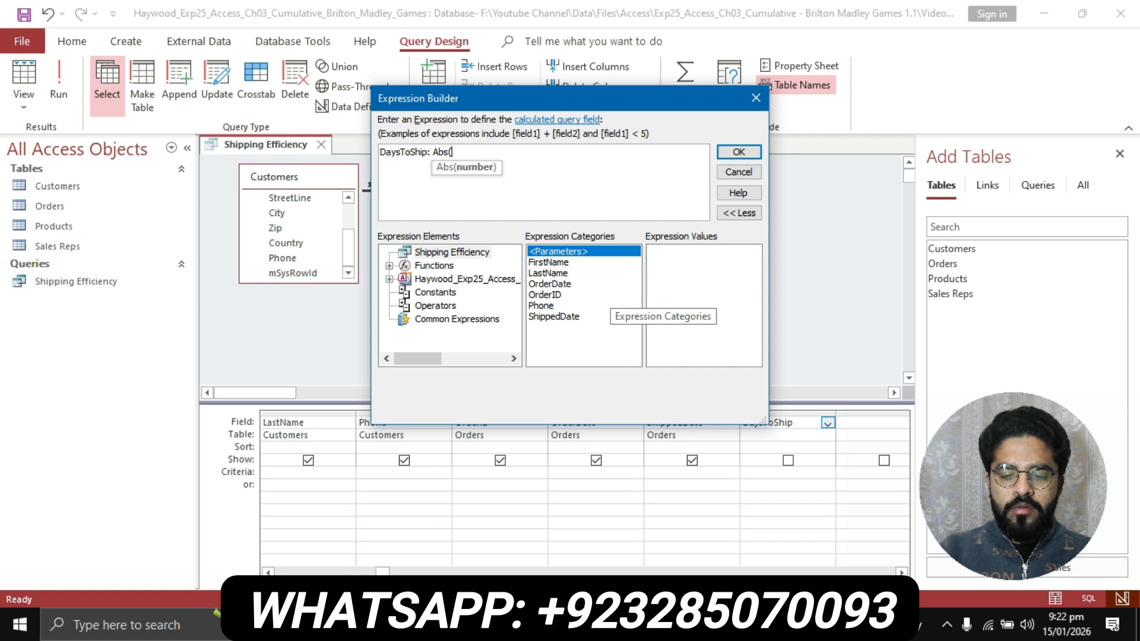
pyautogui.write('[')
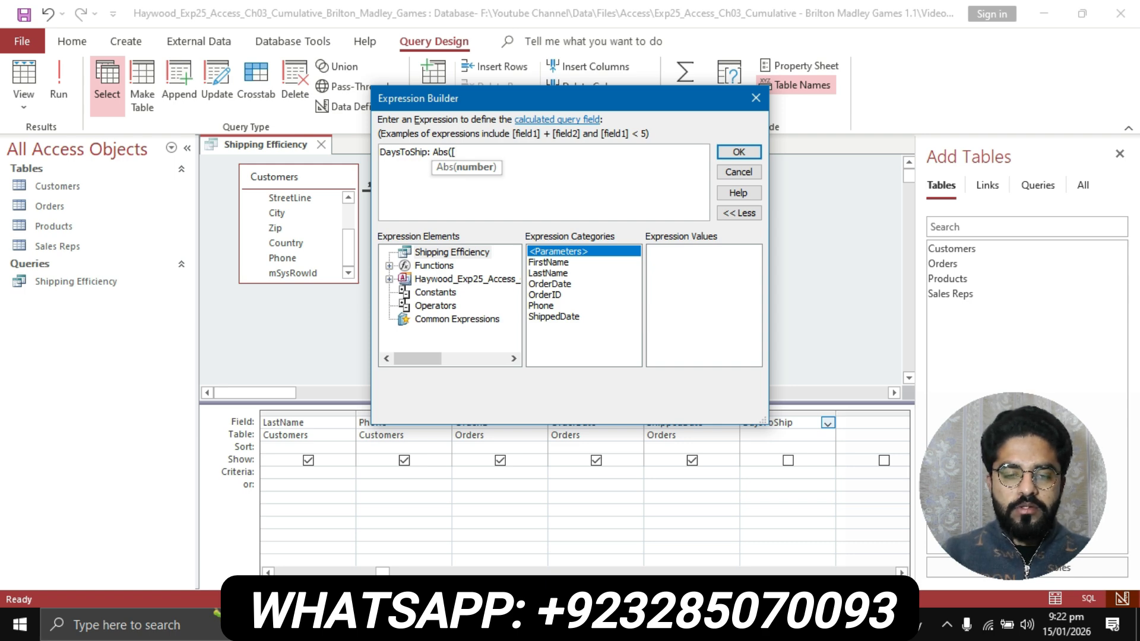
# Step: Recheck step 3 in Word, and complete the Access expression as DaysToShip: Abs([OrderDate] - [ShippedDate])
pyautogui.hotkey('alt', 'Tab')
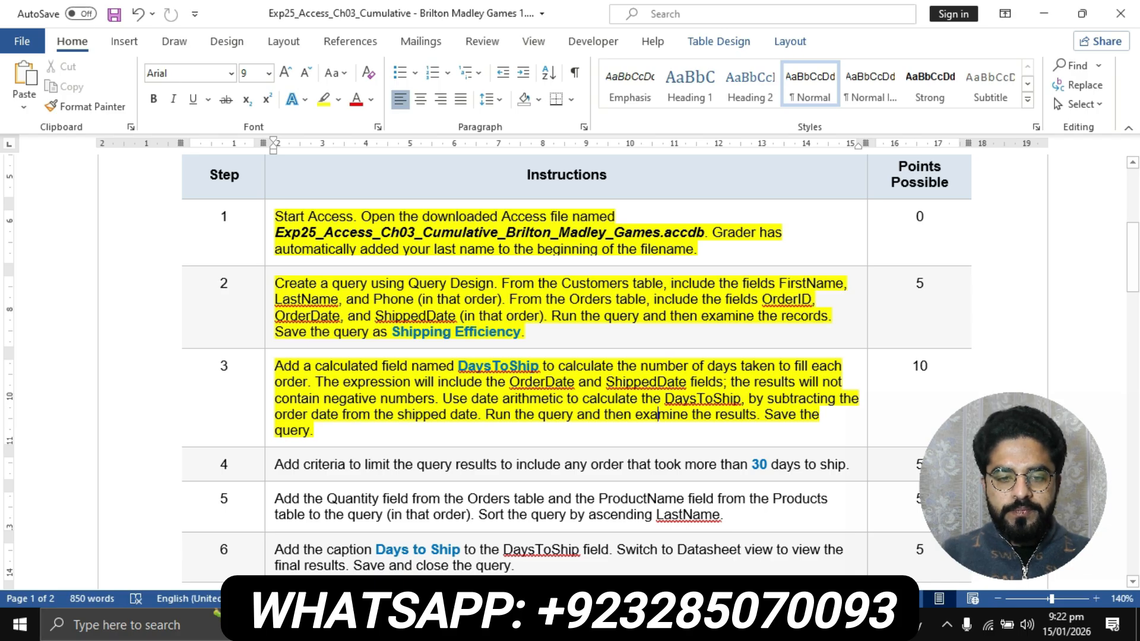
pyautogui.hotkey('alt', 'Tab')
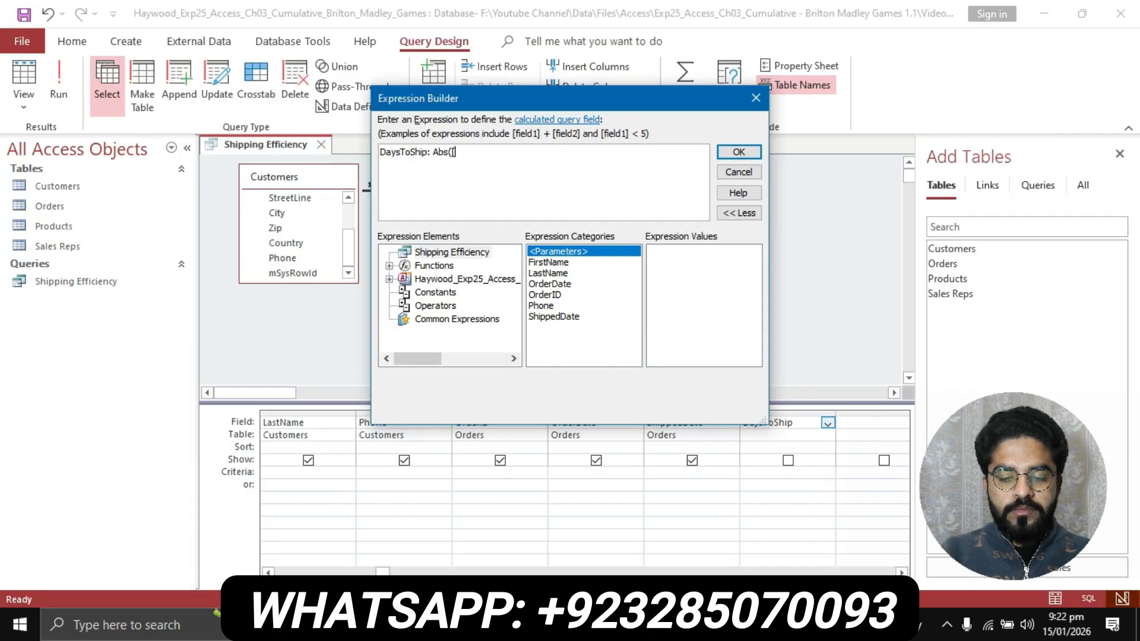
pyautogui.write('order')
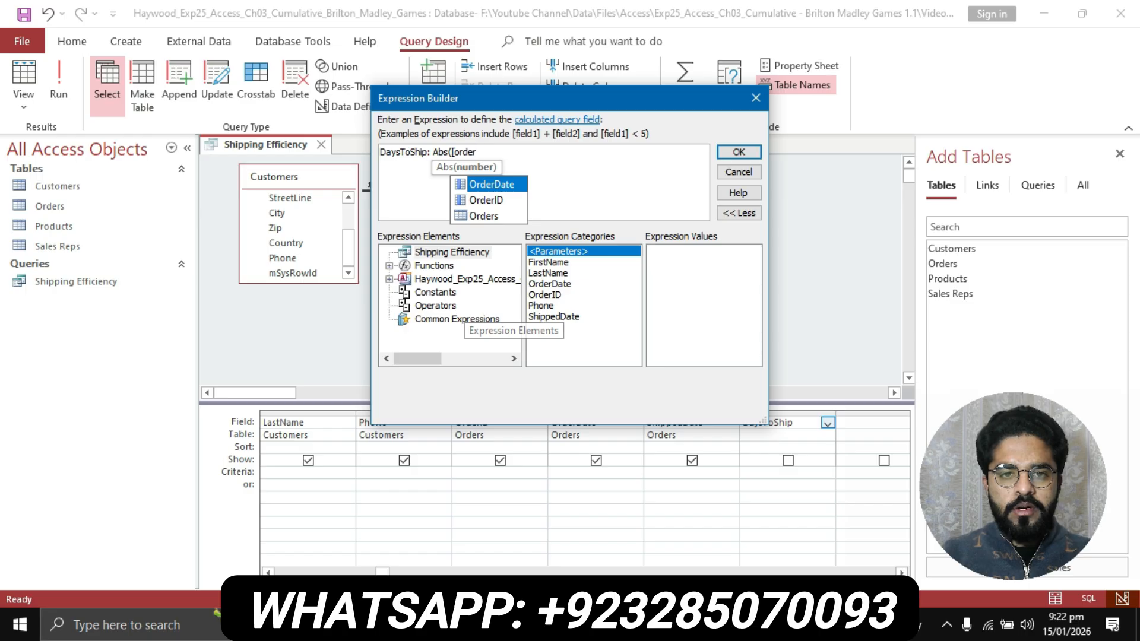
pyautogui.doubleClick(492, 185)
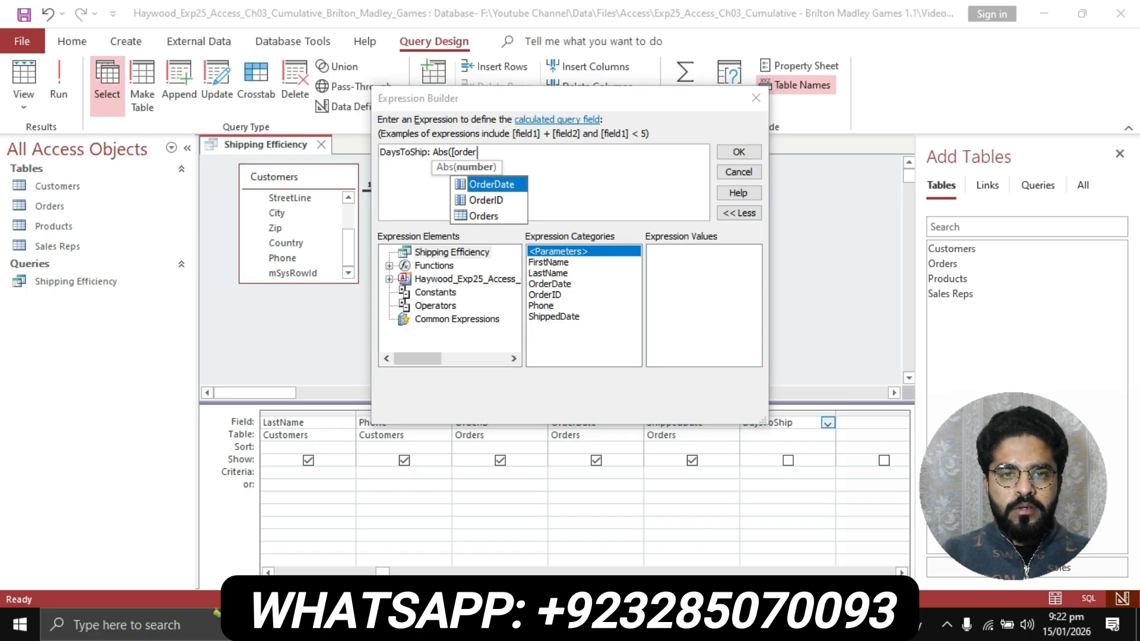
pyautogui.press('Return')
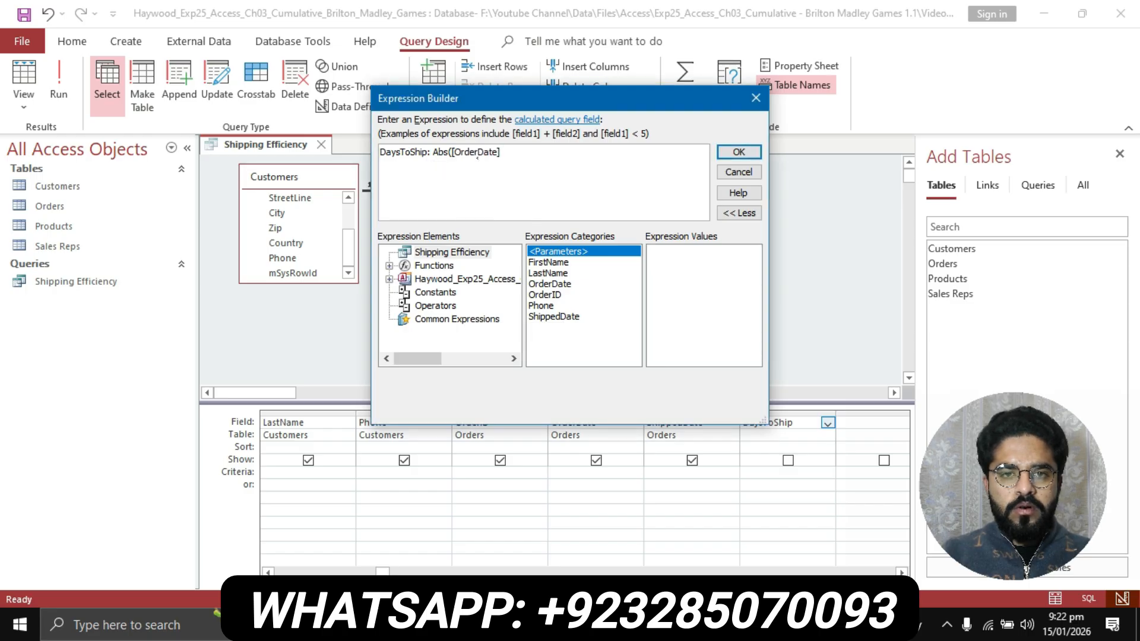
pyautogui.write('- ')
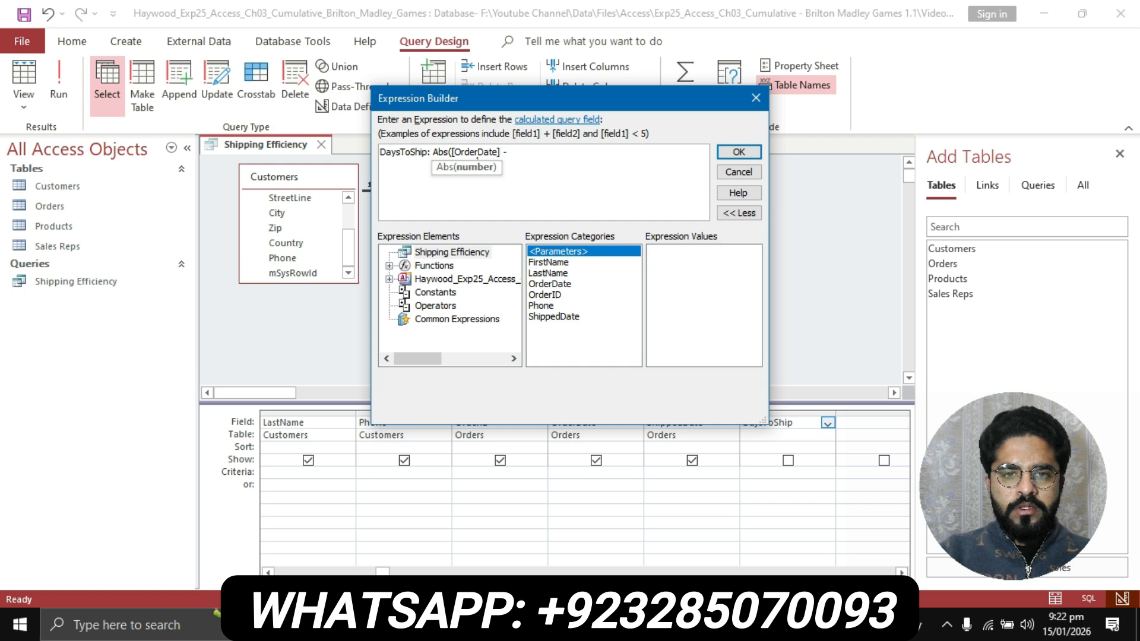
pyautogui.write('[shi')
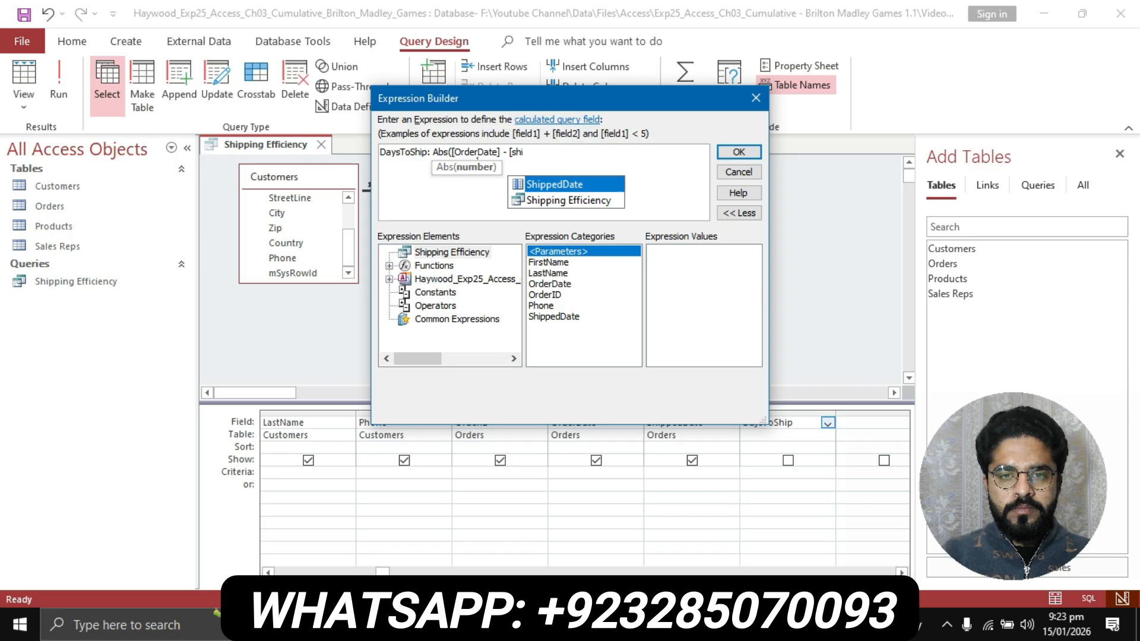
pyautogui.press('Tab')
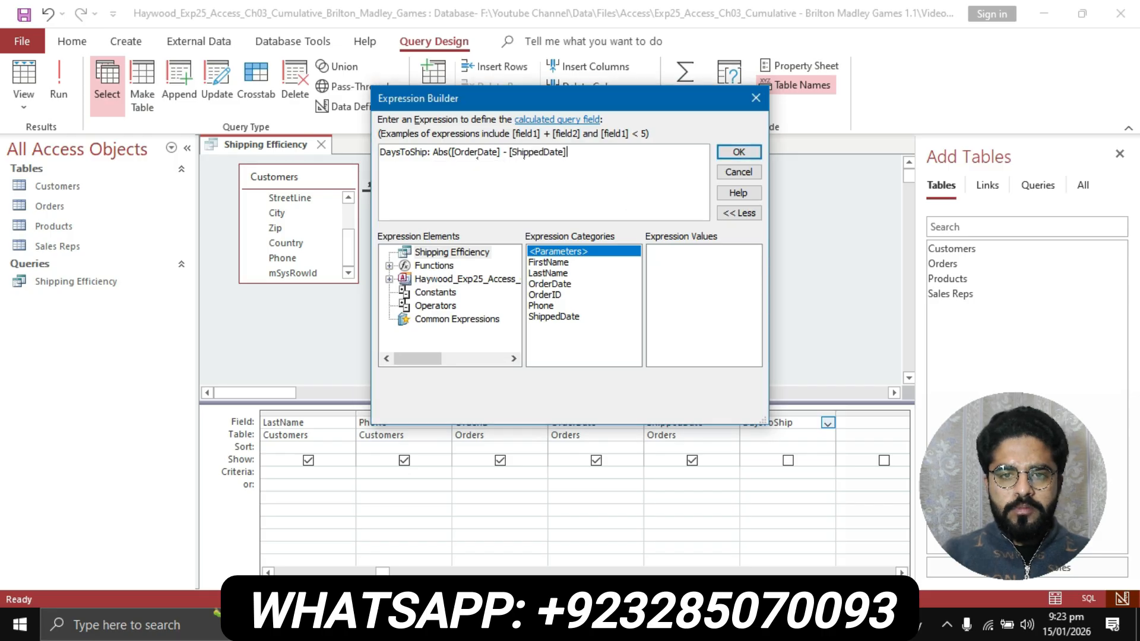
pyautogui.write(')')
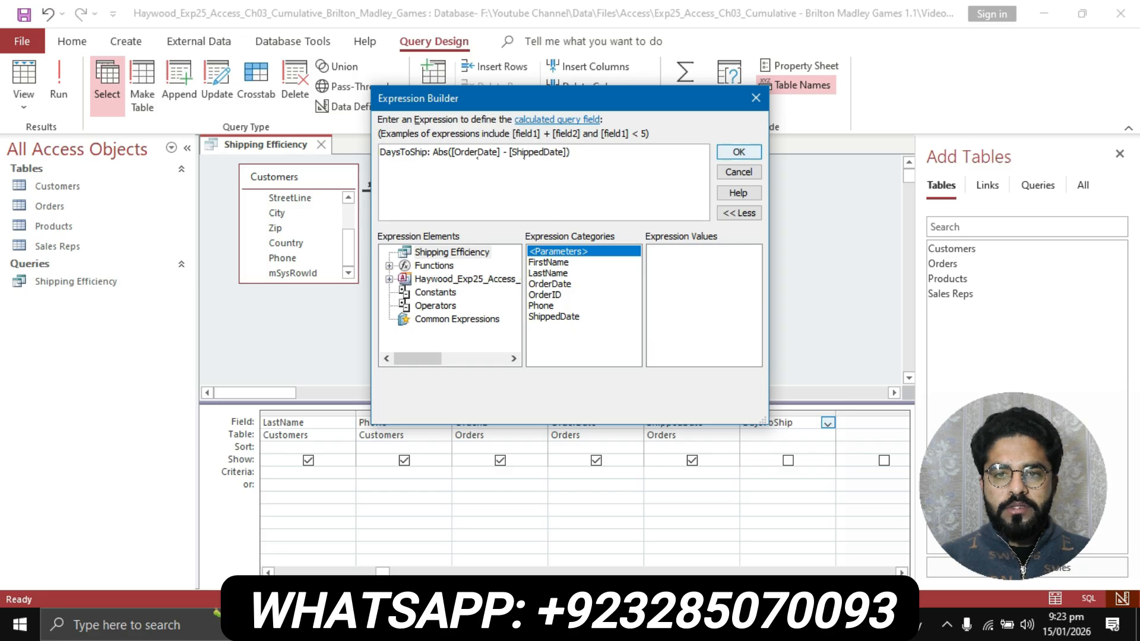
pyautogui.press('Return')
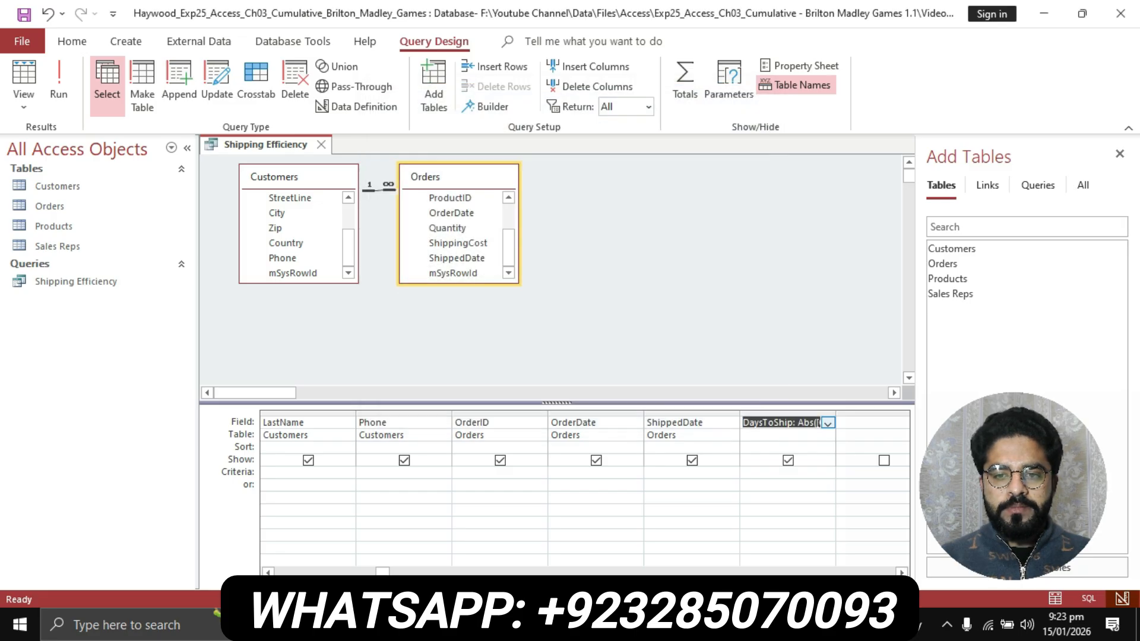
# Step: Switch to Word and read the closing sentences of step 3 about running, examining and saving the query
pyautogui.hotkey('alt', 'Tab')
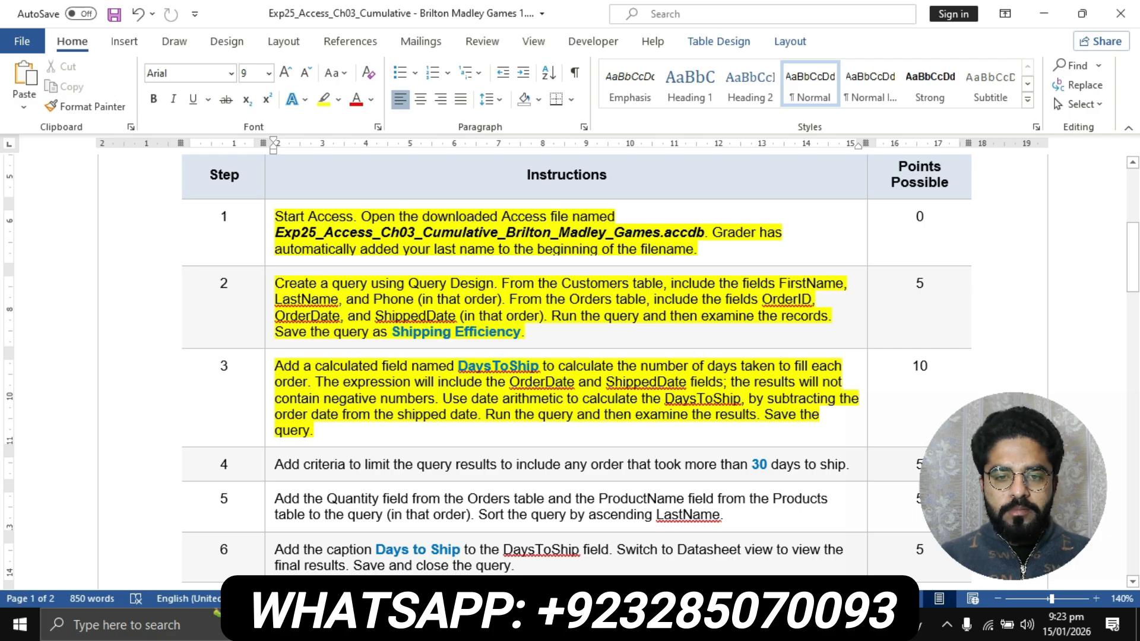
pyautogui.moveTo(485, 415); pyautogui.dragTo(799, 415)
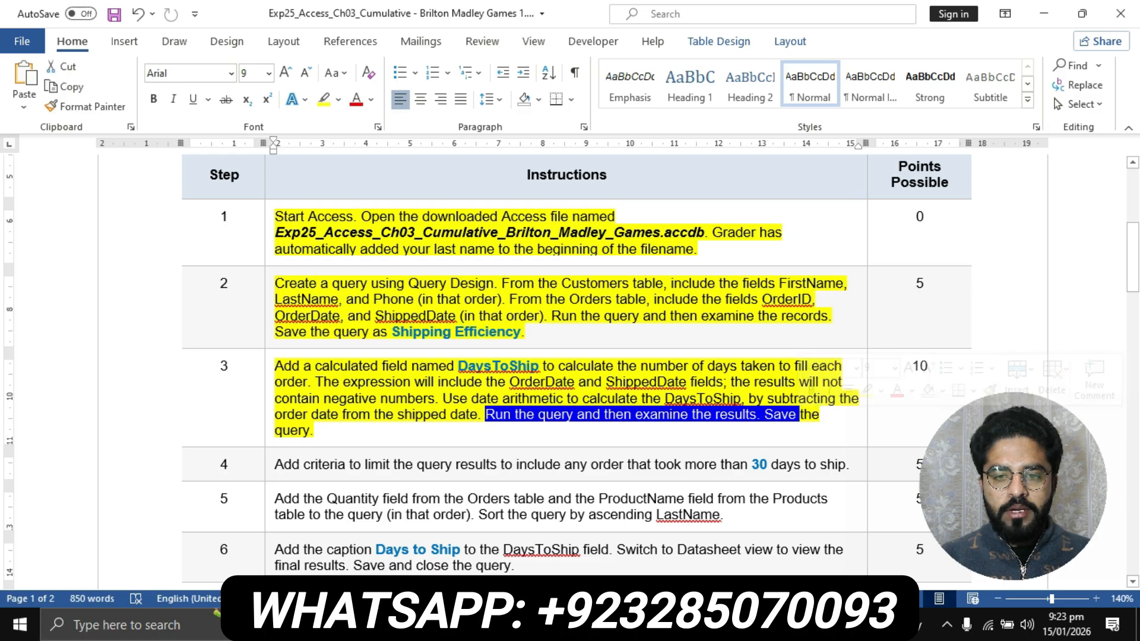
pyautogui.click(680, 415)
# Step: Switch to Access, run the Shipping Efficiency query with the DaysToShip field, and save it
pyautogui.hotkey('alt', 'Tab')
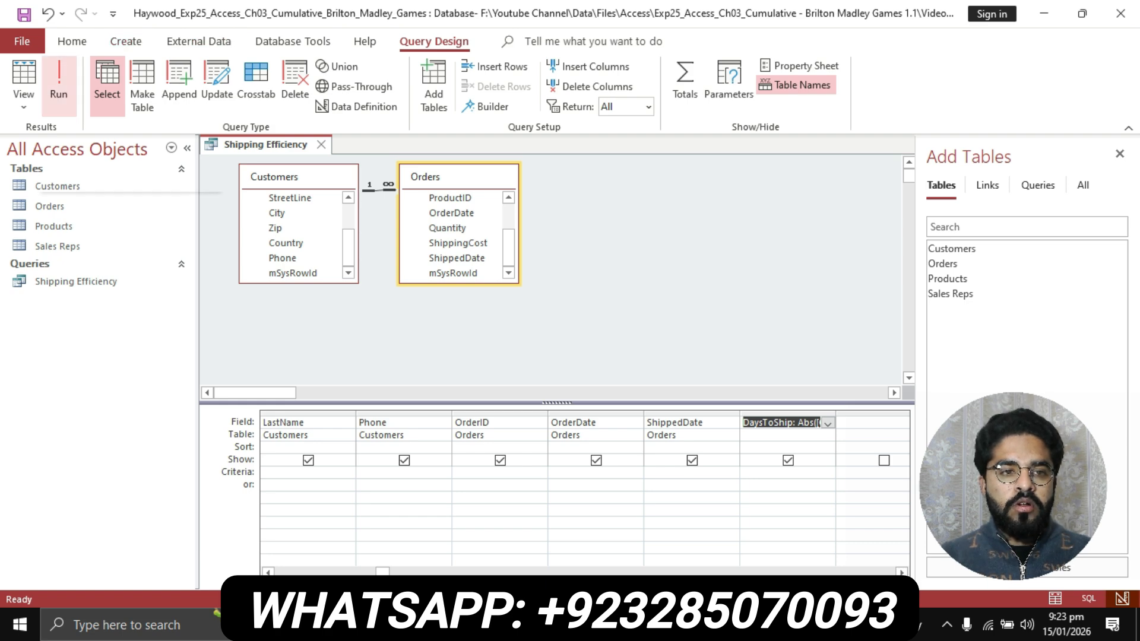
pyautogui.click(59, 83)
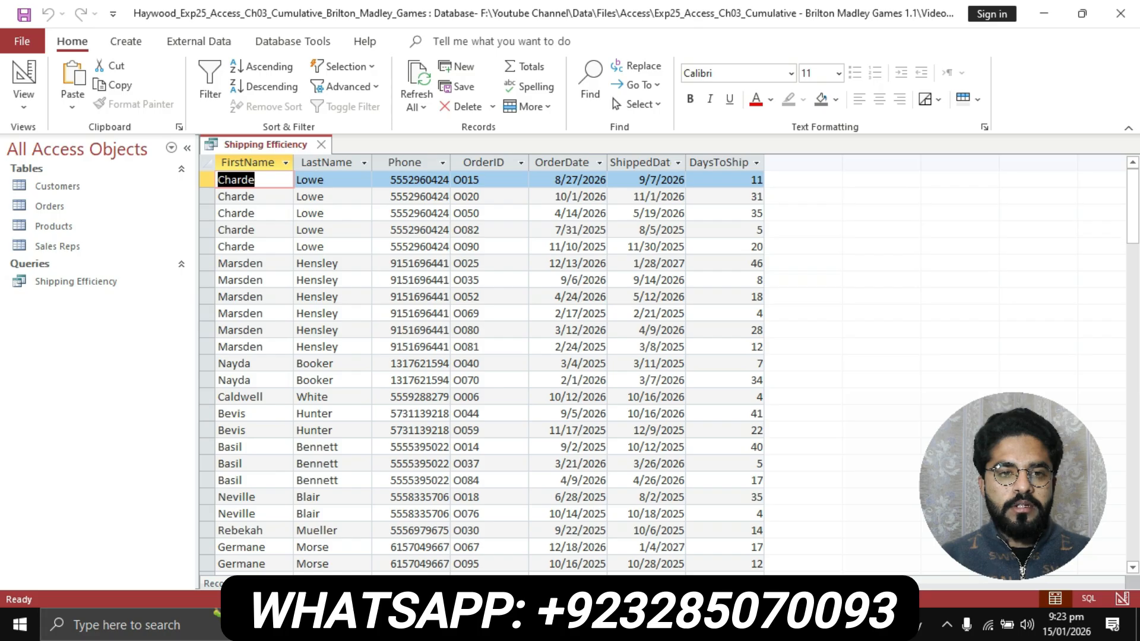
pyautogui.rightClick(263, 145)
pyautogui.click(304, 154)
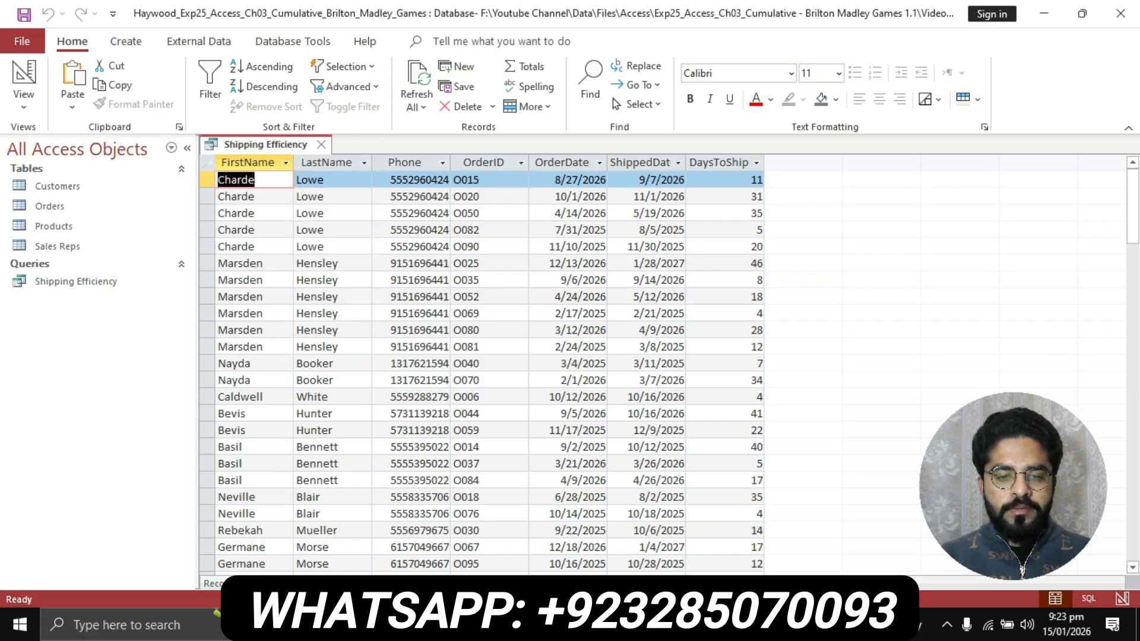
# Step: Switch to Word and highlight the step 4 instruction about orders taking more than 30 days in yellow
pyautogui.click(466, 624)
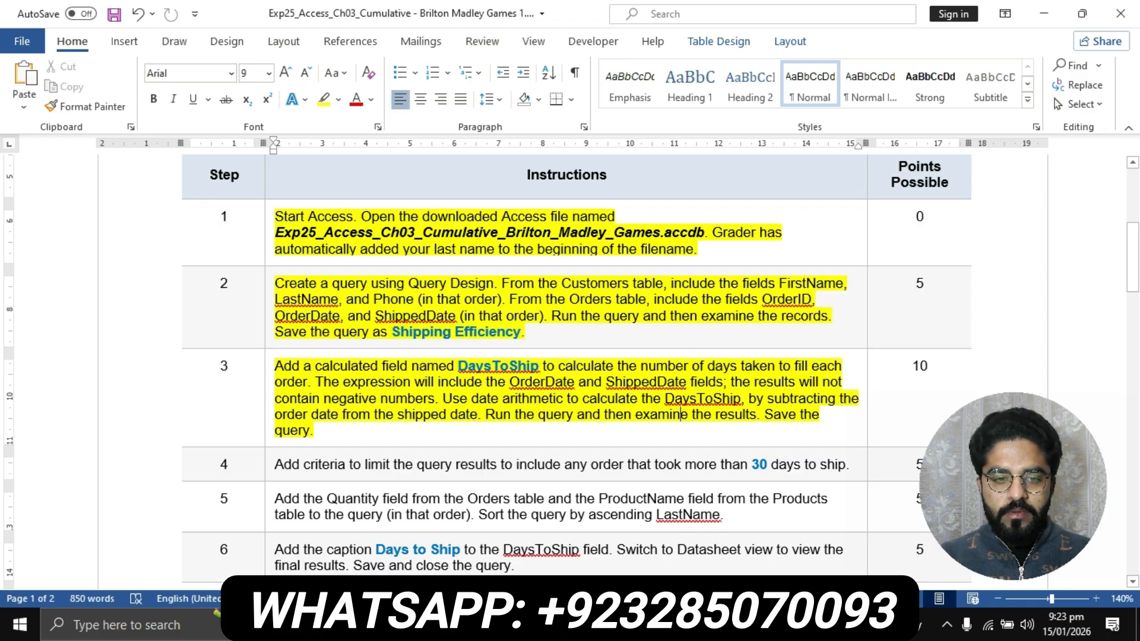
pyautogui.click(466, 625)
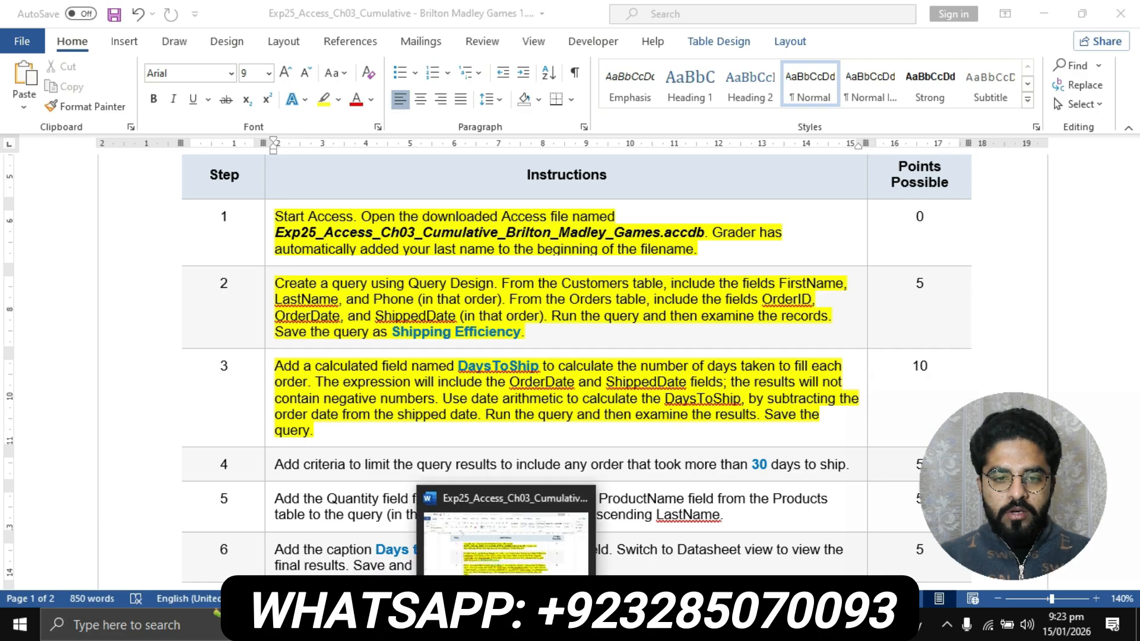
pyautogui.scroll(-3, 572, 371)
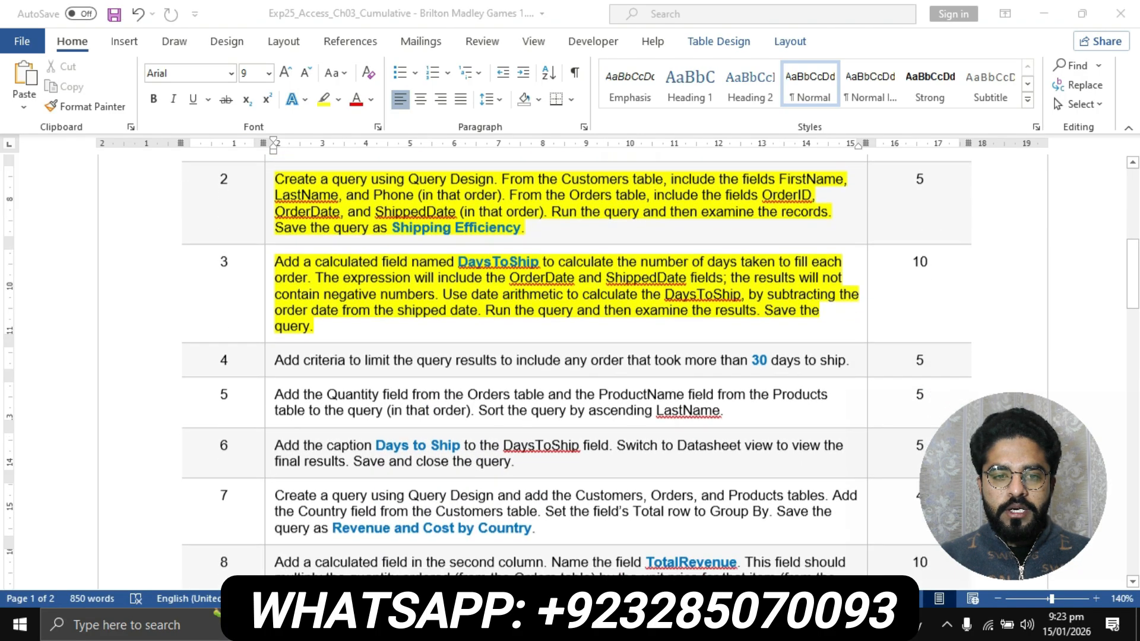
pyautogui.click(680, 304)
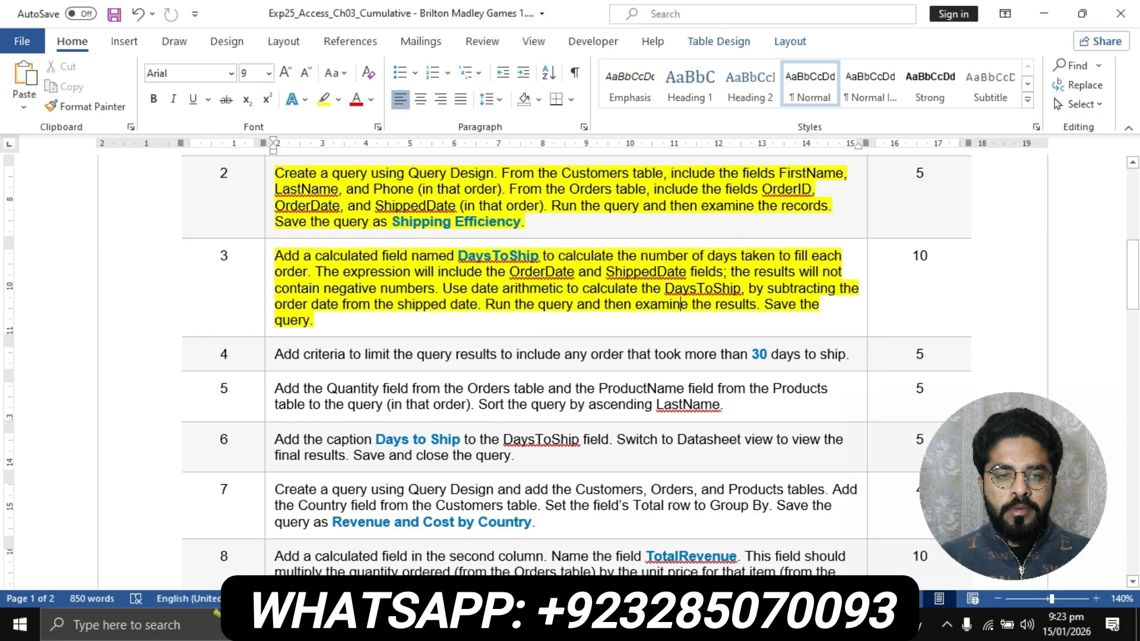
pyautogui.click(269, 355)
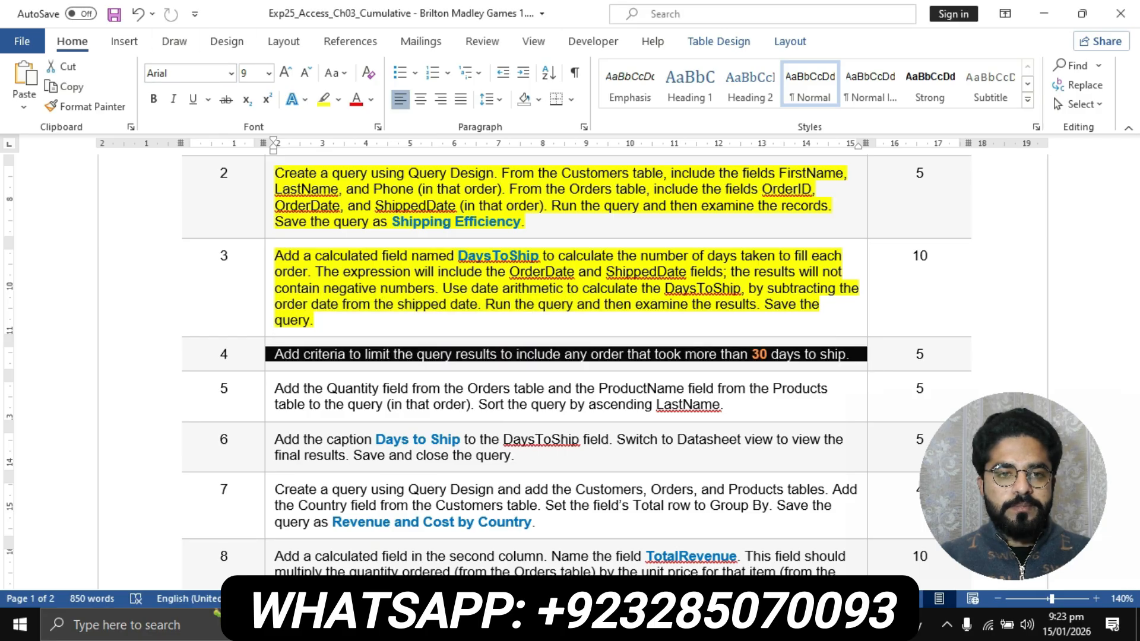
pyautogui.click(323, 99)
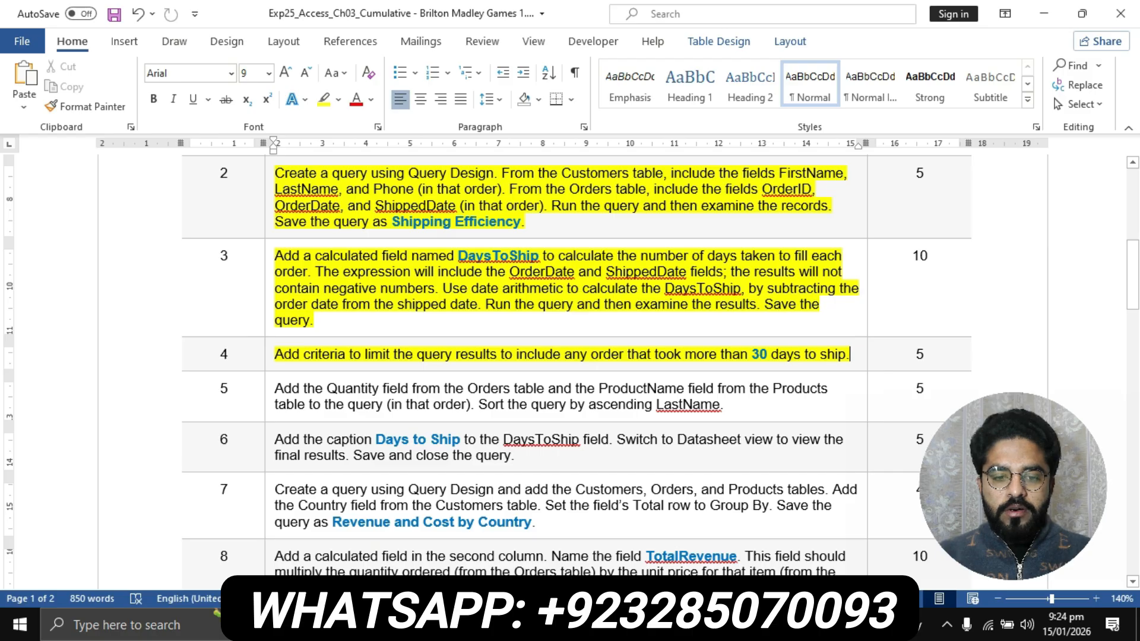
# Step: Switch to Access, open the Shipping Efficiency query in Design View, and set the DaysToShip criteria to >30
pyautogui.hotkey('alt', 'Tab')
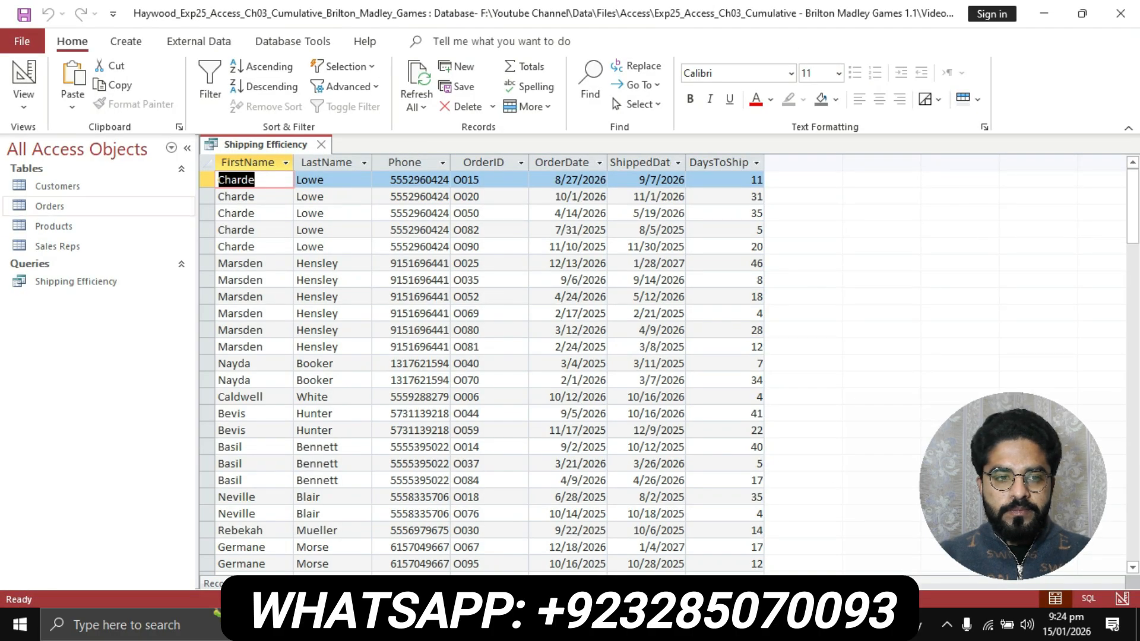
pyautogui.click(23, 101)
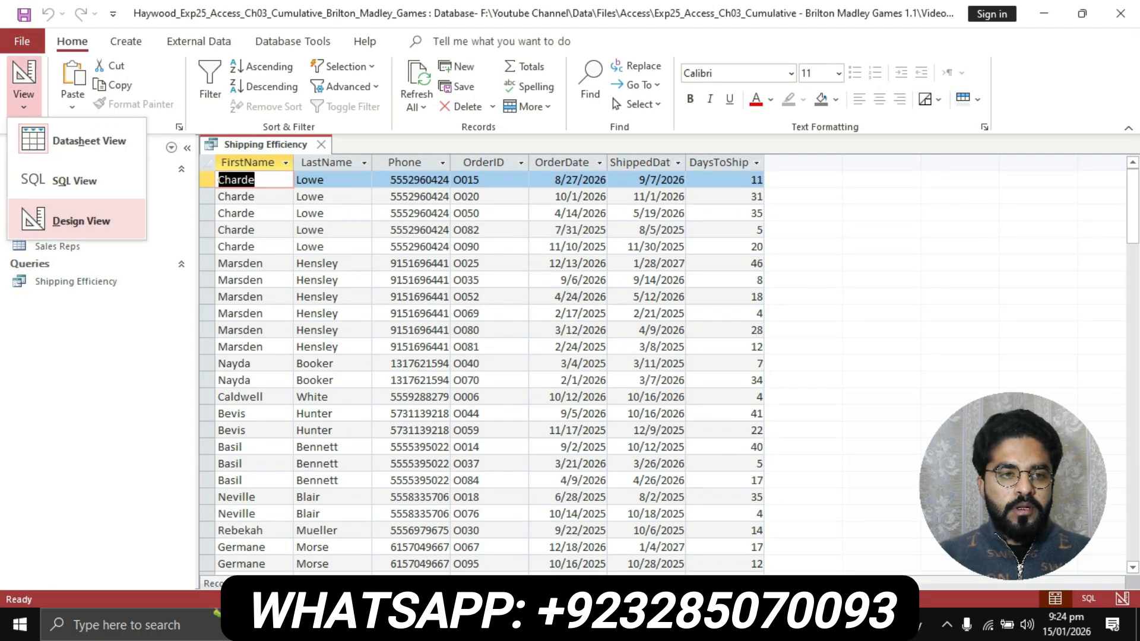
pyautogui.click(77, 219)
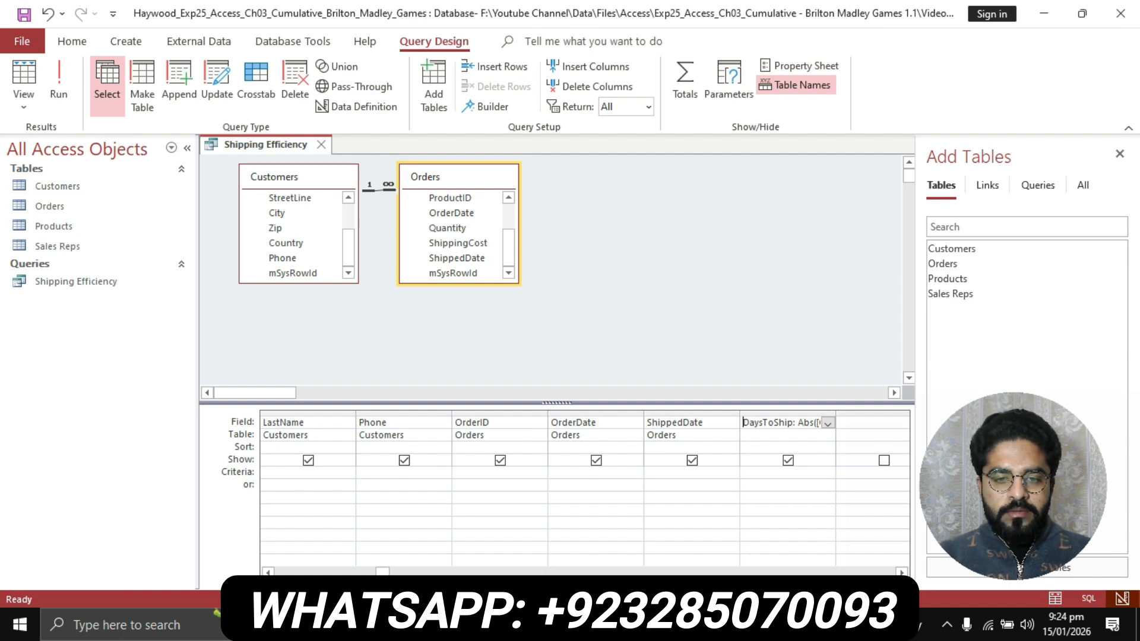
pyautogui.hotkey('alt', 'Tab')
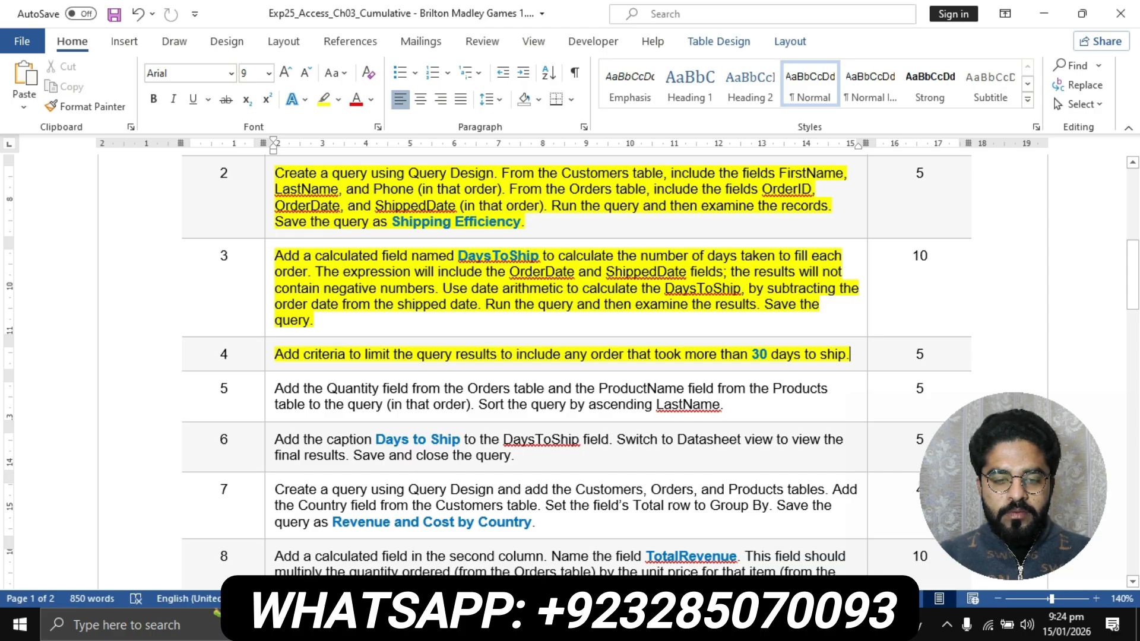
pyautogui.click(549, 625)
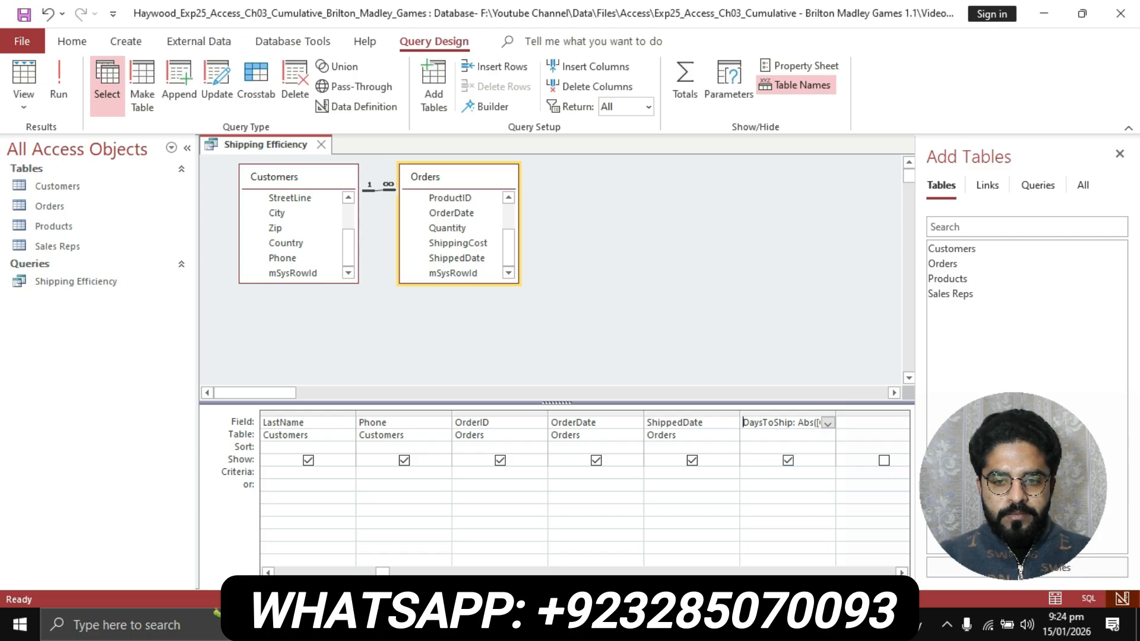
pyautogui.click(788, 473)
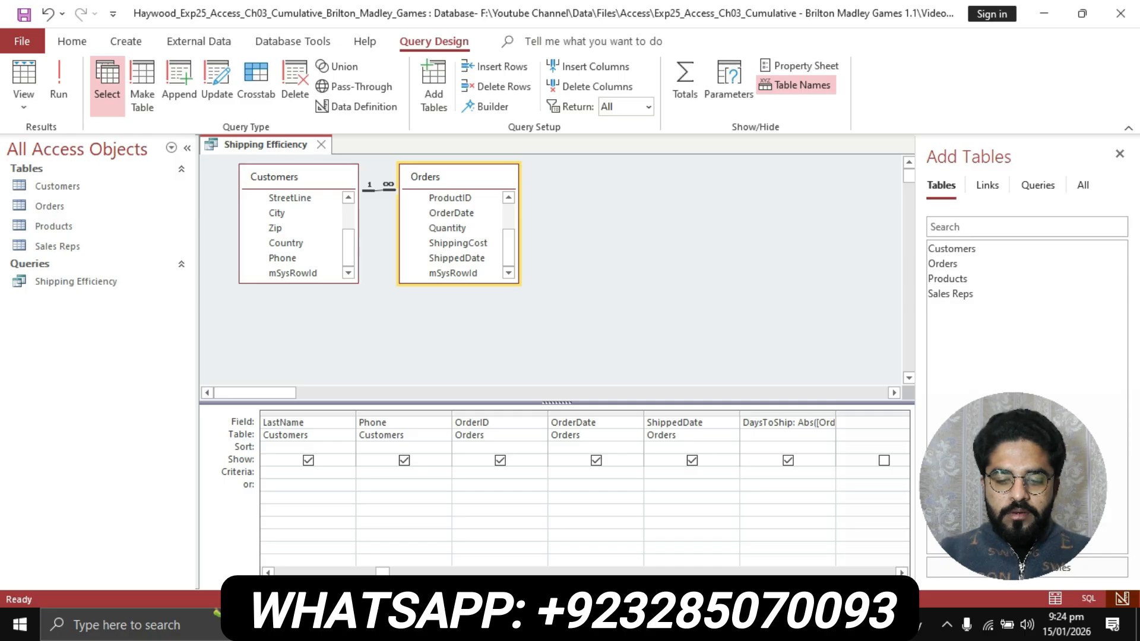
pyautogui.write('>30')
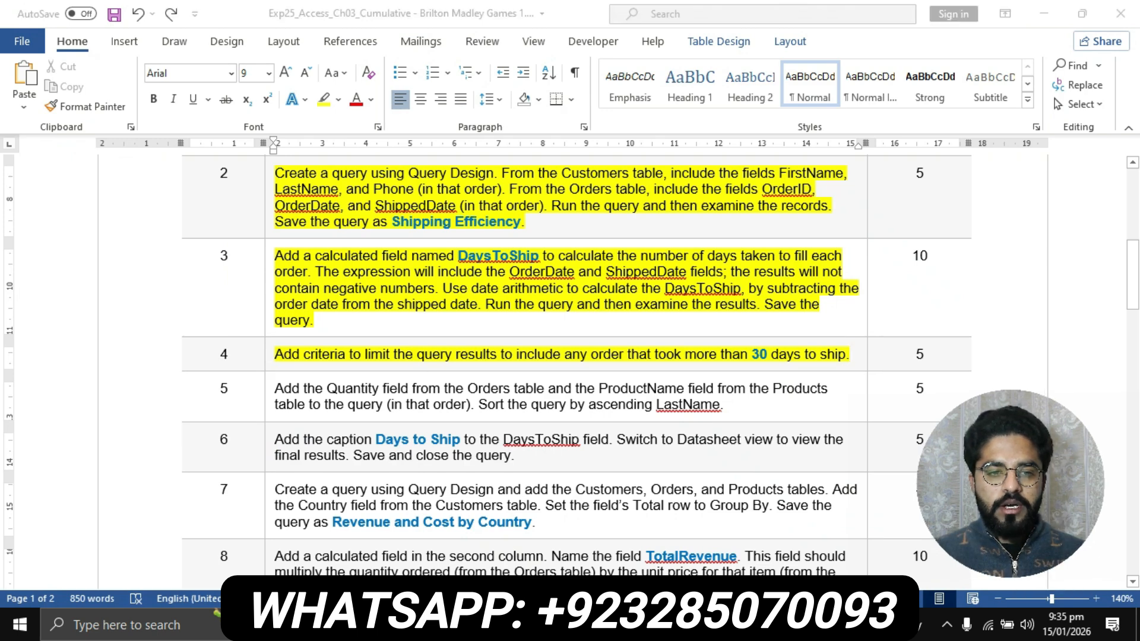
# Step: Switch to Word and highlight the step 5 instruction about the Quantity and ProductName fields in yellow
pyautogui.click(303, 354)
pyautogui.tripleClick(285, 392)
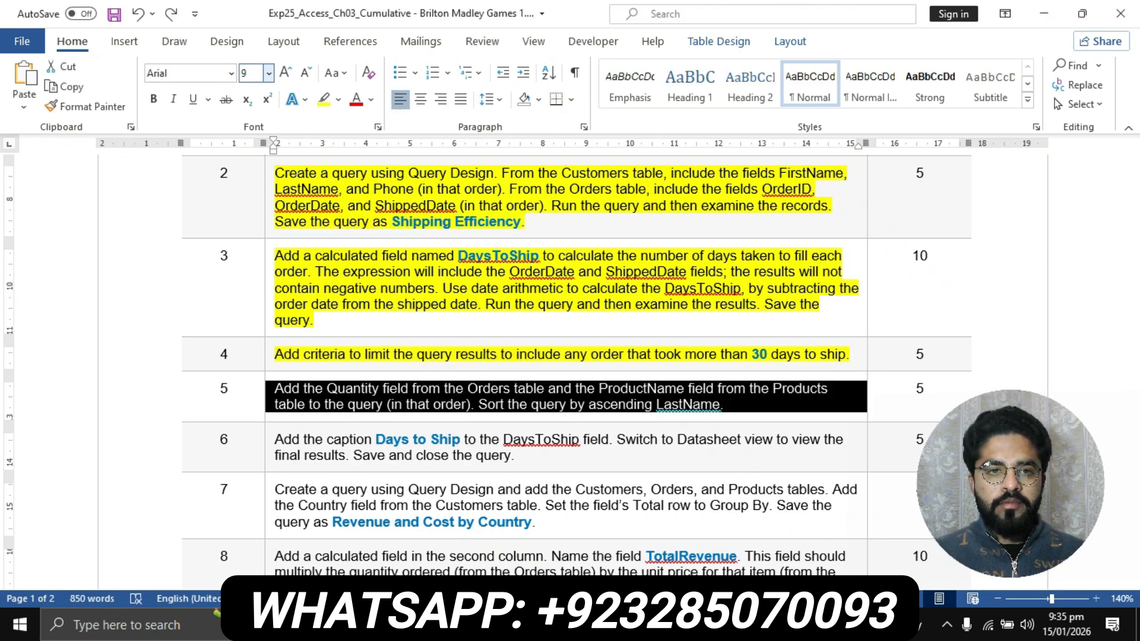
pyautogui.click(324, 99)
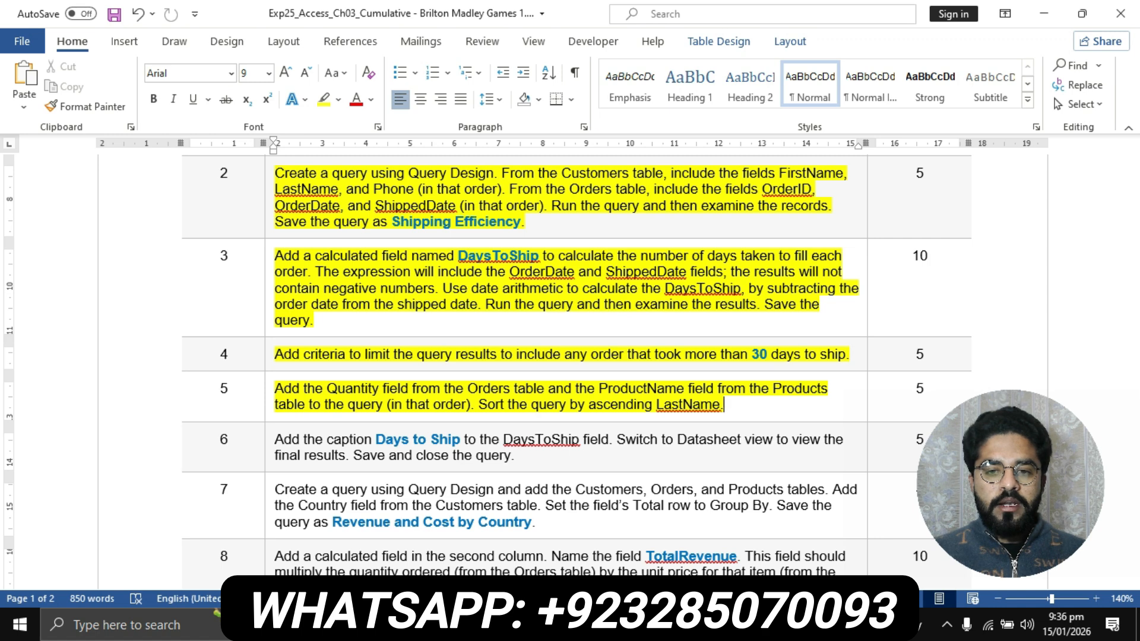
# Step: Reread the Quantity part of step 5, then switch to Access and add Quantity from the Orders table to the query
pyautogui.moveTo(275, 389); pyautogui.dragTo(549, 390)
pyautogui.hotkey('alt', 'Tab')
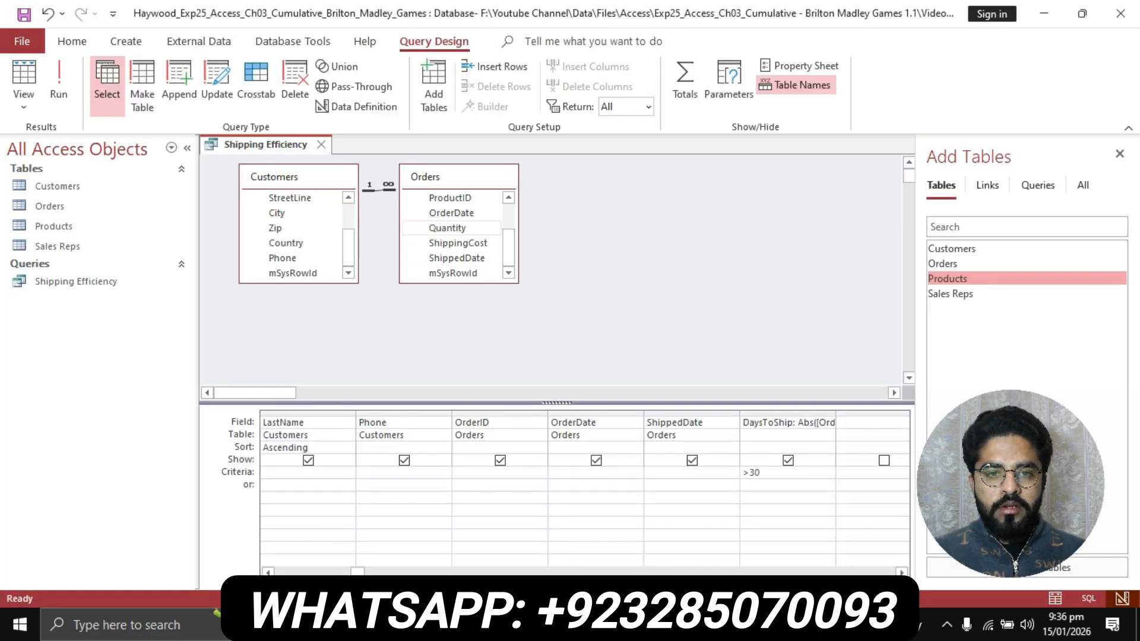
pyautogui.doubleClick(447, 228)
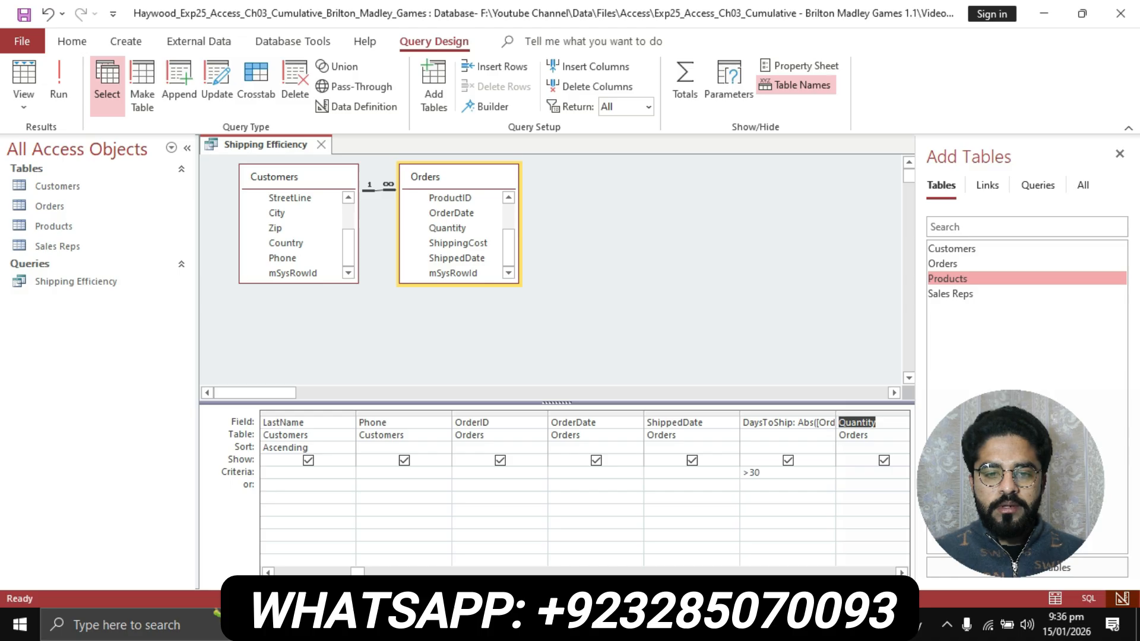
# Step: Recheck the rest of step 5 in Word, then add the Products table and its ProductName field to the query in Access
pyautogui.hotkey('alt', 'Tab')
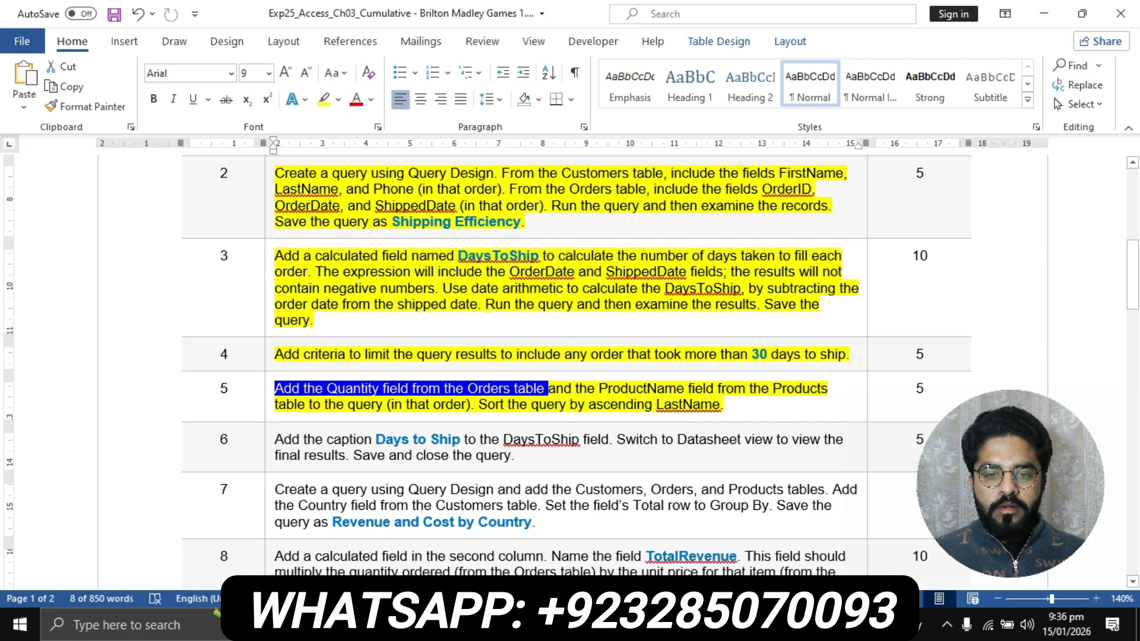
pyautogui.moveTo(575, 388); pyautogui.dragTo(724, 404)
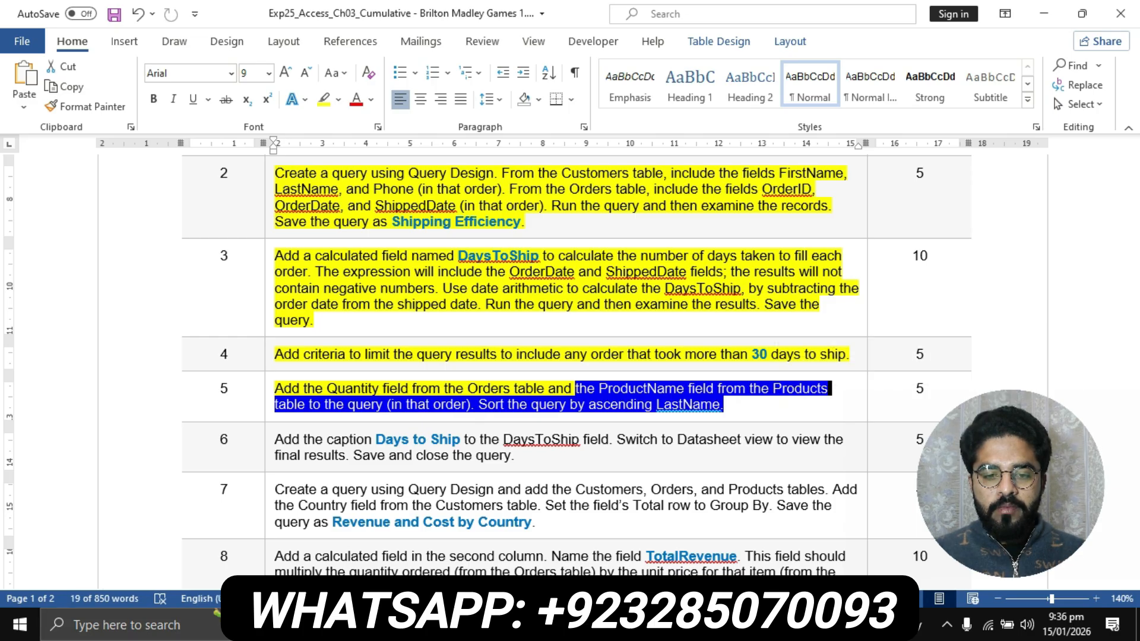
pyautogui.hotkey('alt', 'Tab')
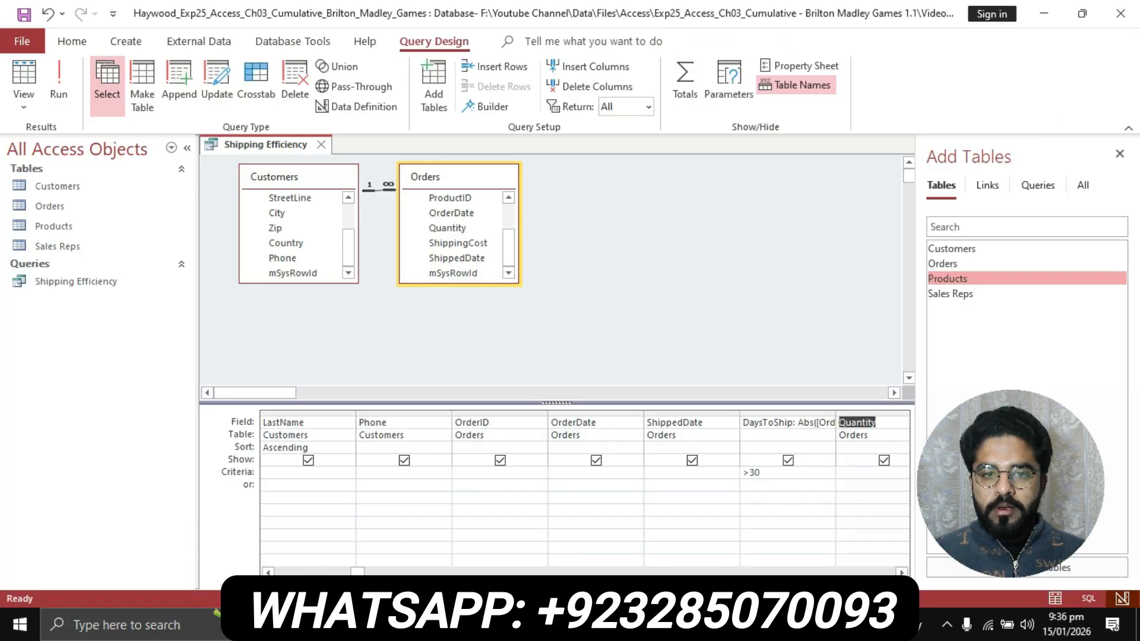
pyautogui.doubleClick(956, 279)
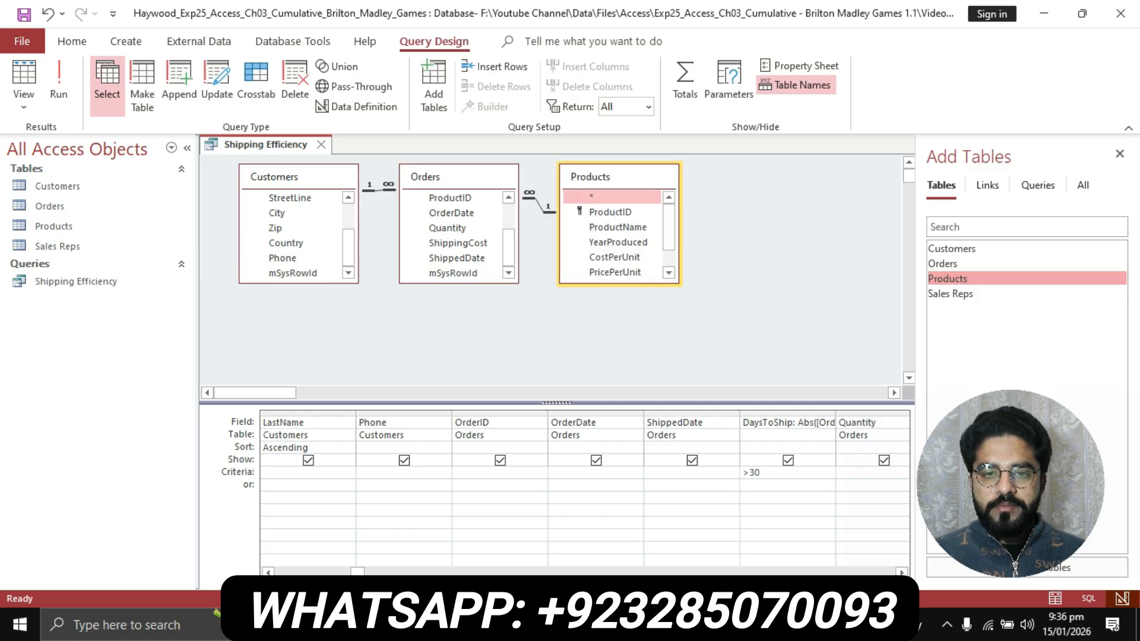
pyautogui.click(357, 571)
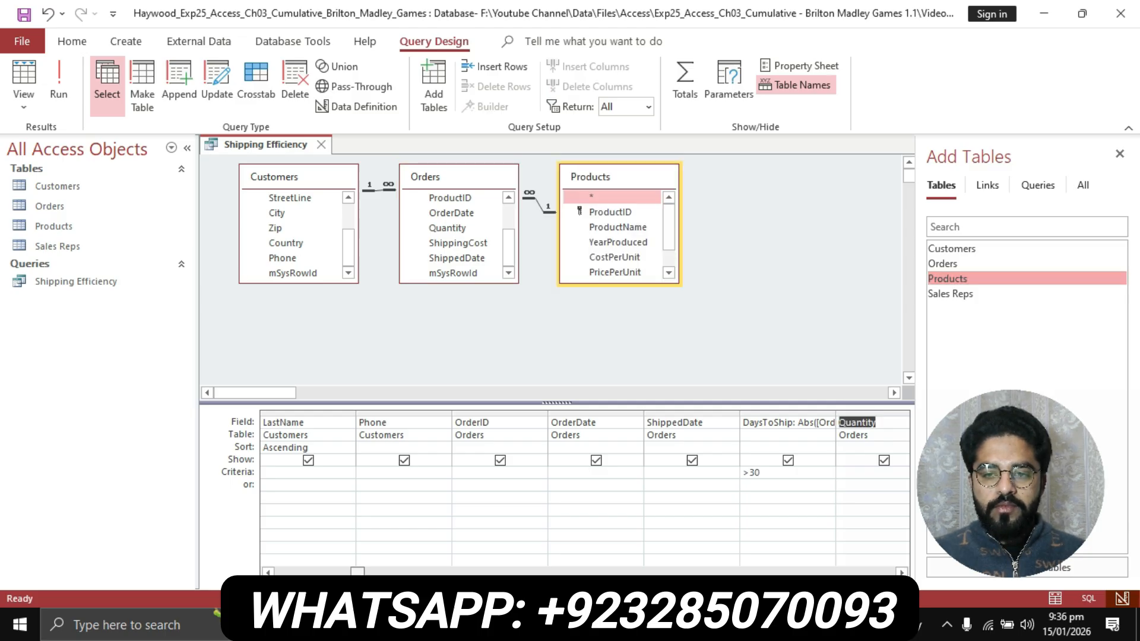
pyautogui.moveTo(358, 572); pyautogui.dragTo(510, 572)
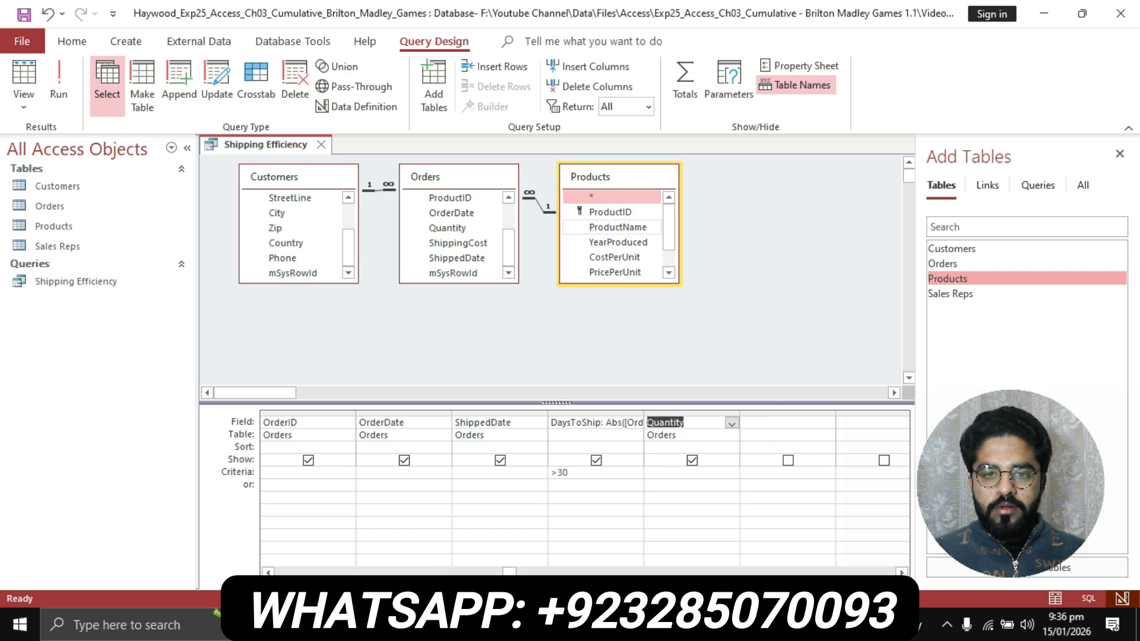
pyautogui.doubleClick(618, 227)
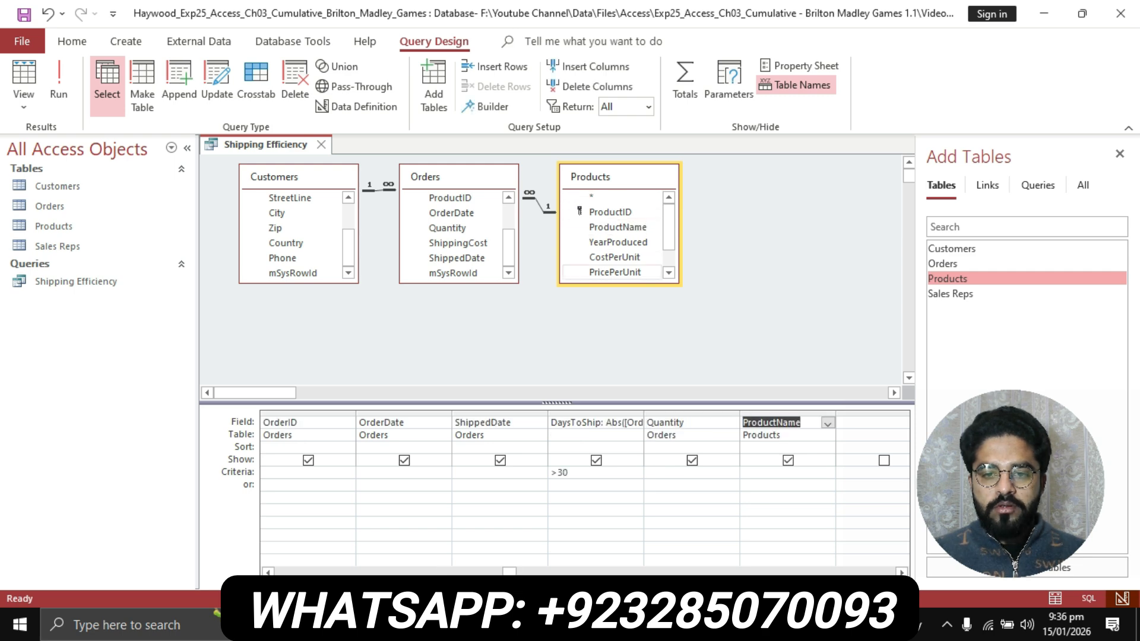
# Step: Reread step 5's sort instruction in Word, then switch to Access and set the LastName column's sort to Ascending
pyautogui.hotkey('alt', 'Tab')
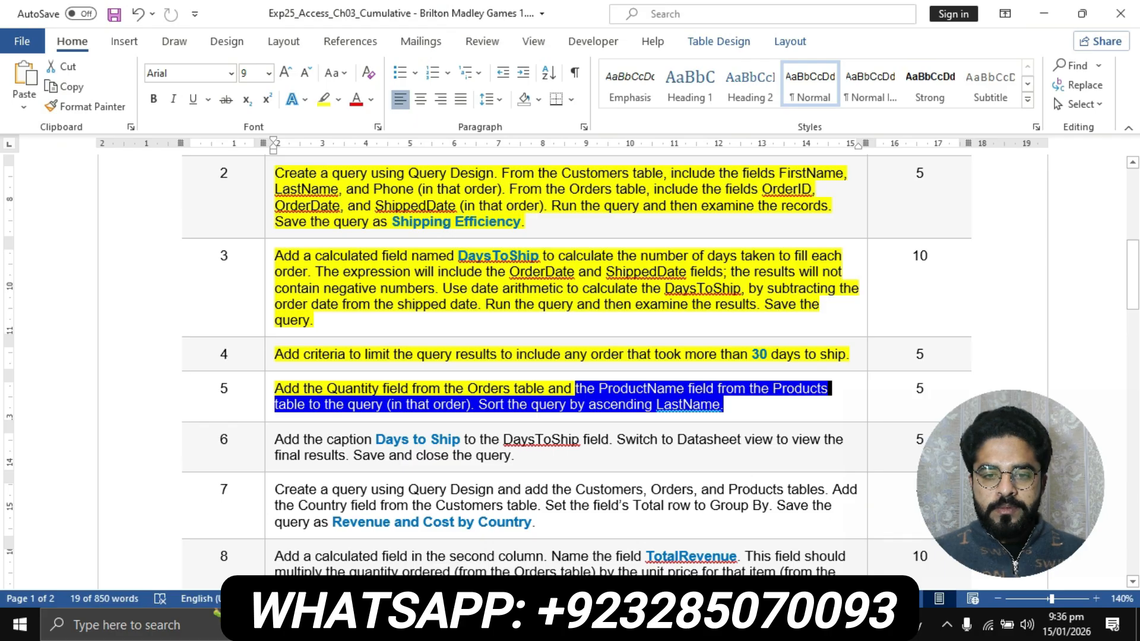
pyautogui.click(604, 404)
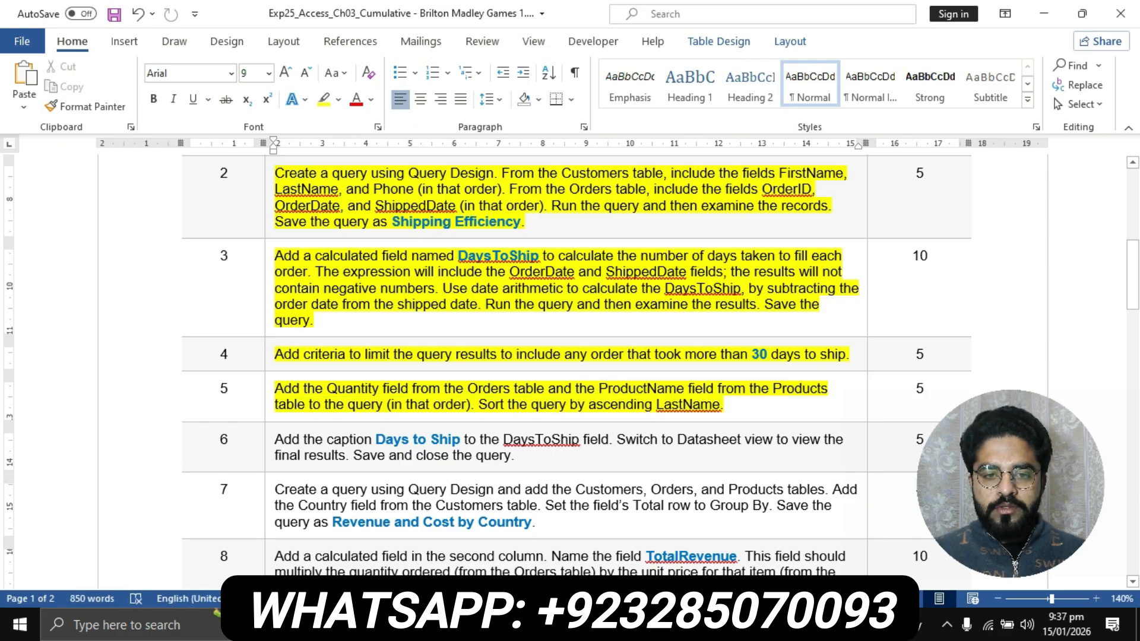
pyautogui.moveTo(478, 405); pyautogui.dragTo(748, 410)
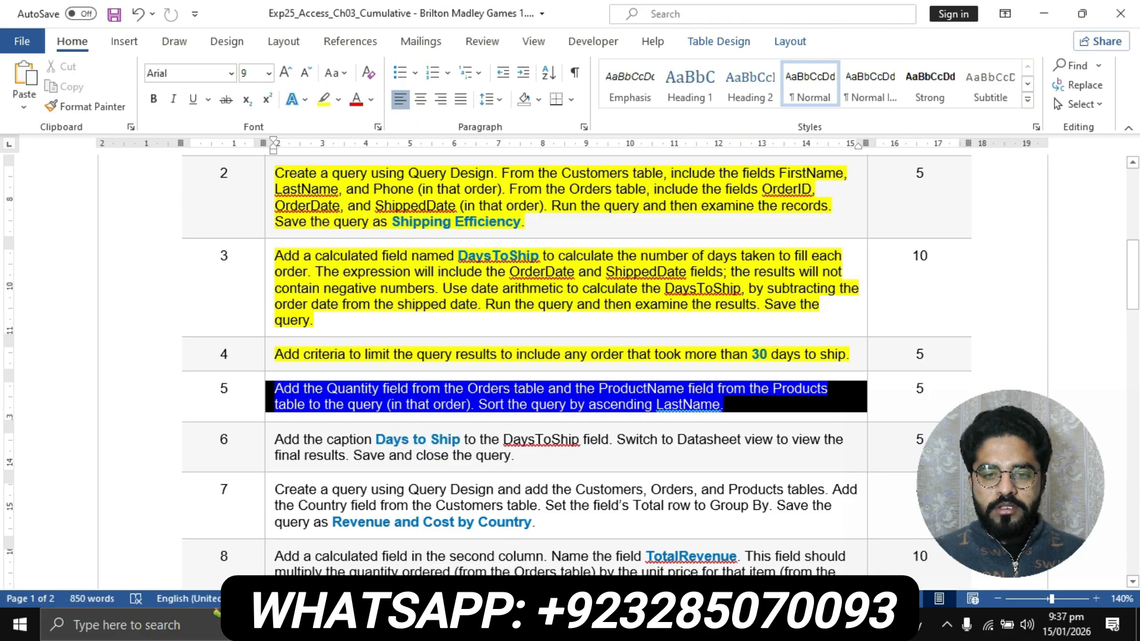
pyautogui.click(718, 406)
pyautogui.hotkey('alt', 'Tab')
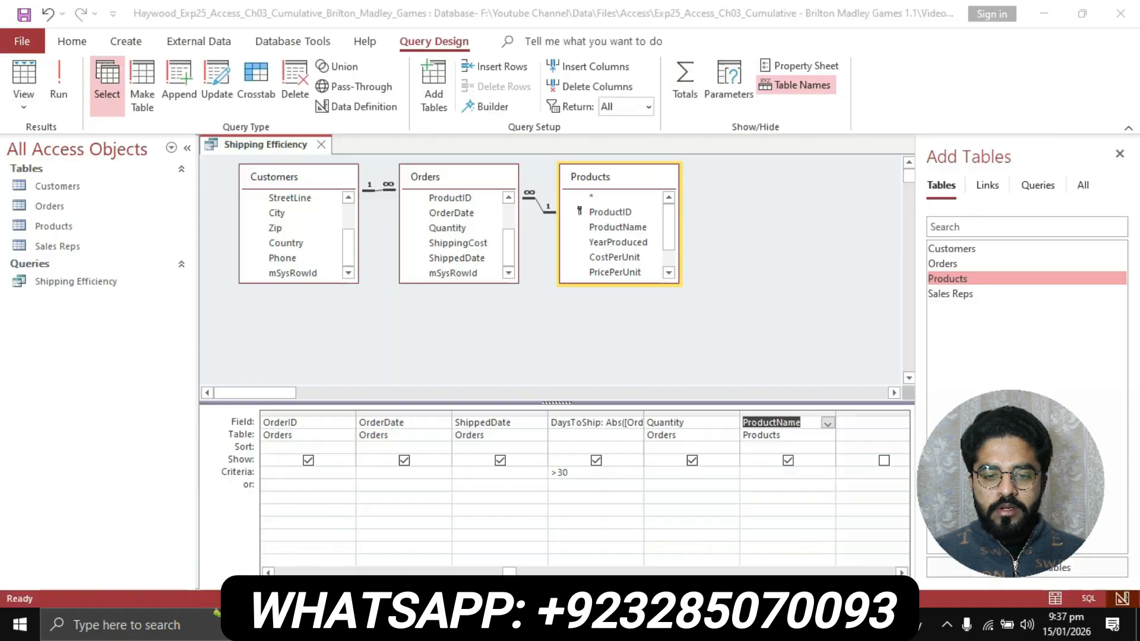
pyautogui.moveTo(510, 573); pyautogui.dragTo(281, 572)
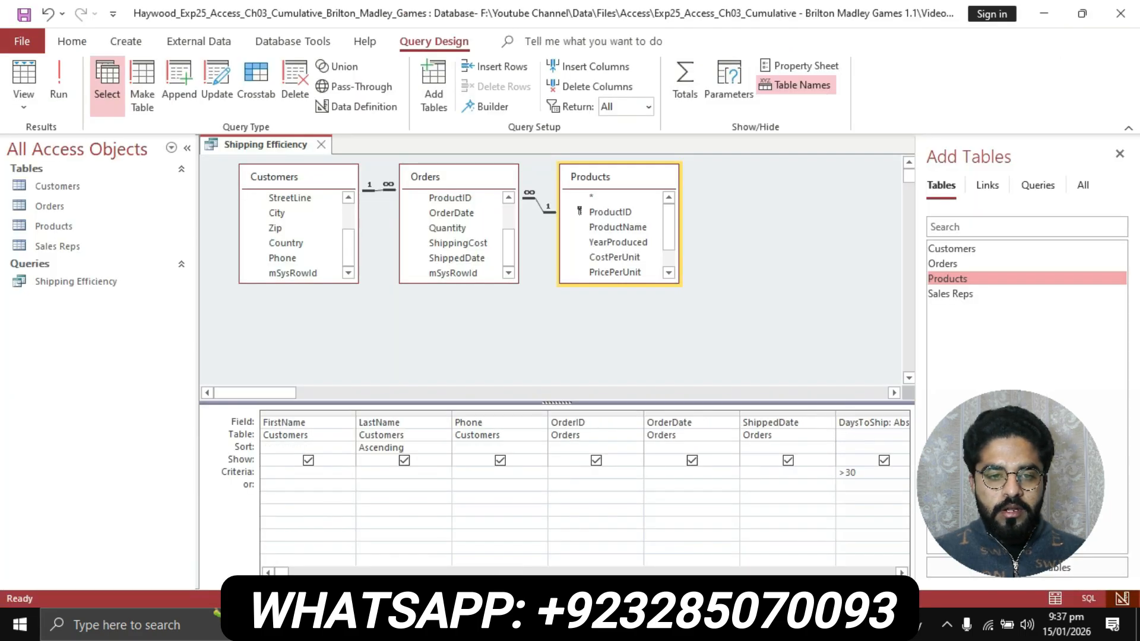
pyautogui.click(384, 447)
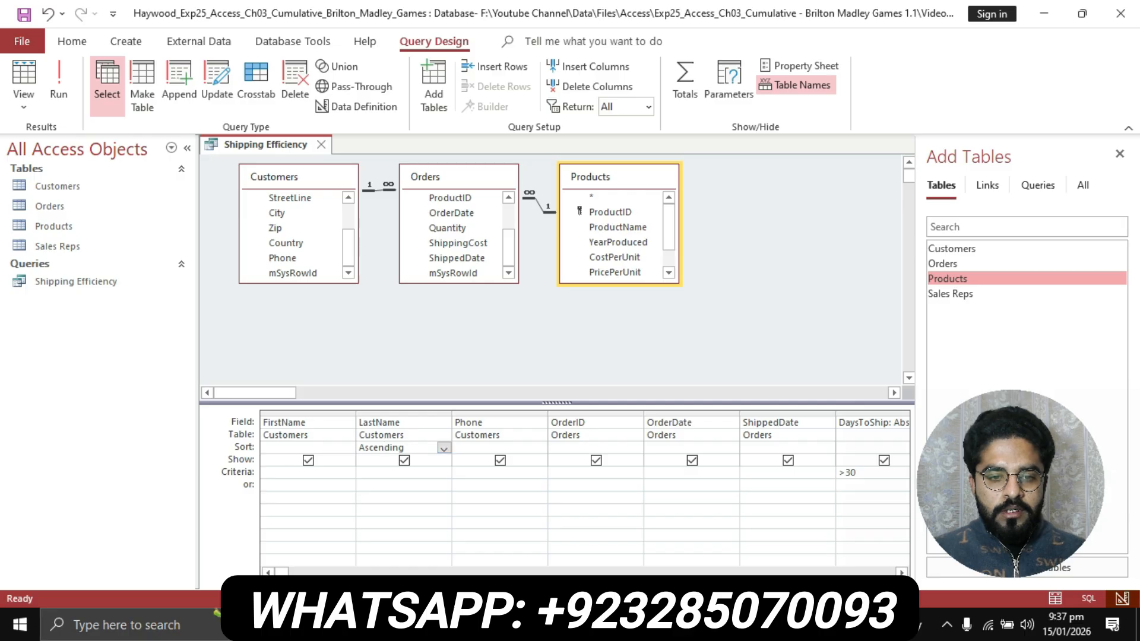
pyautogui.click(444, 448)
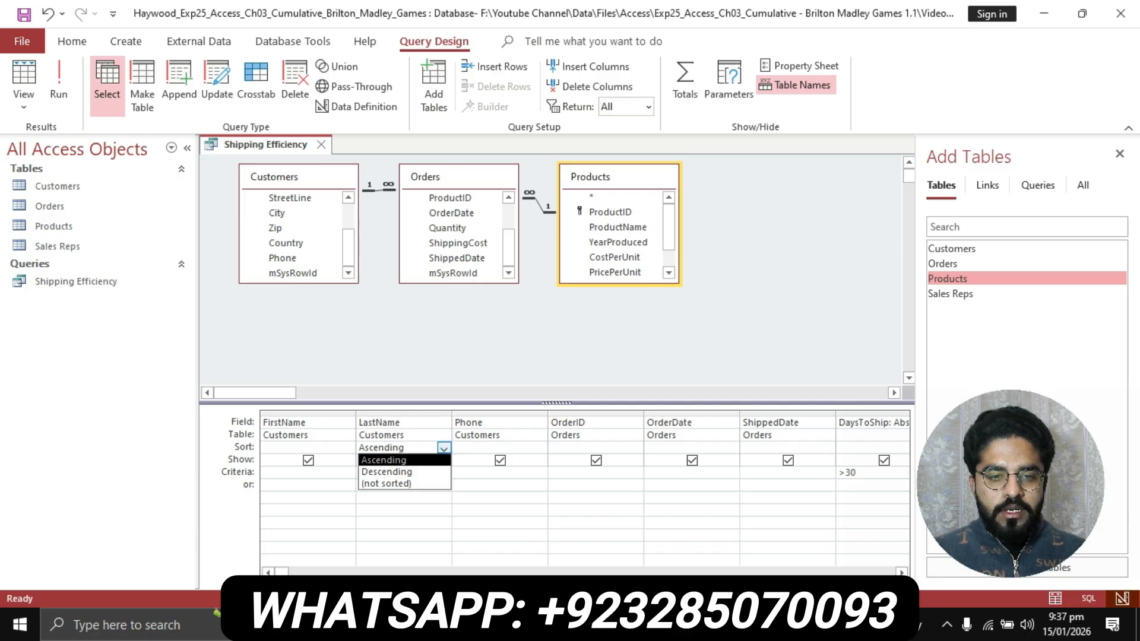
pyautogui.click(404, 461)
# Step: Switch to Word and highlight the step 6 instruction about the Days to Ship caption in yellow
pyautogui.hotkey('alt', 'Tab')
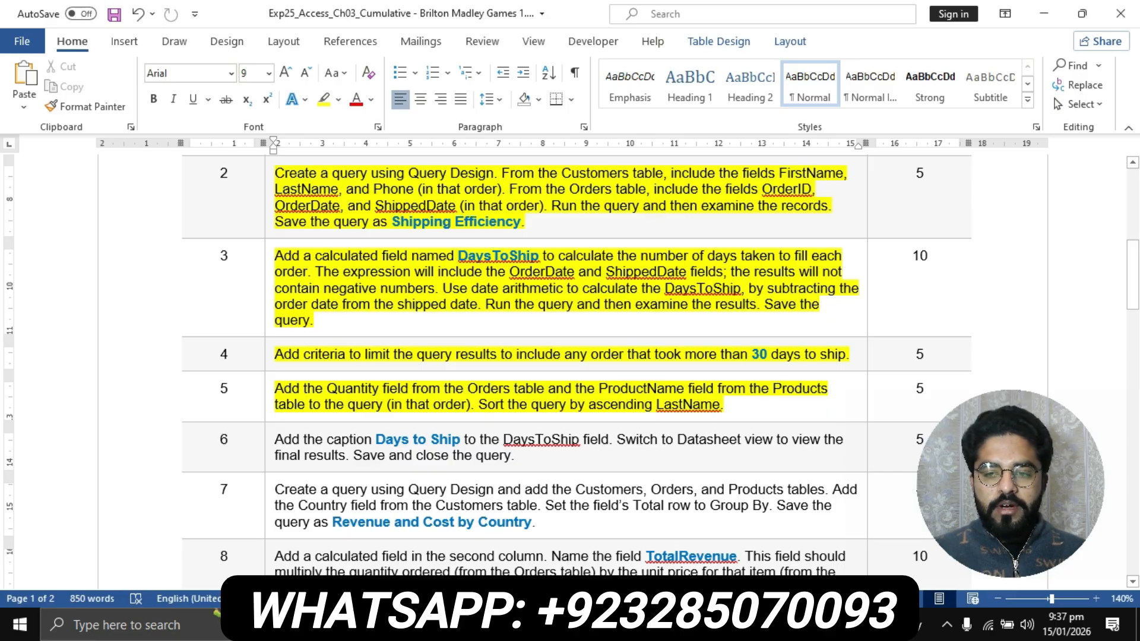
pyautogui.scroll(-3, 621, 388)
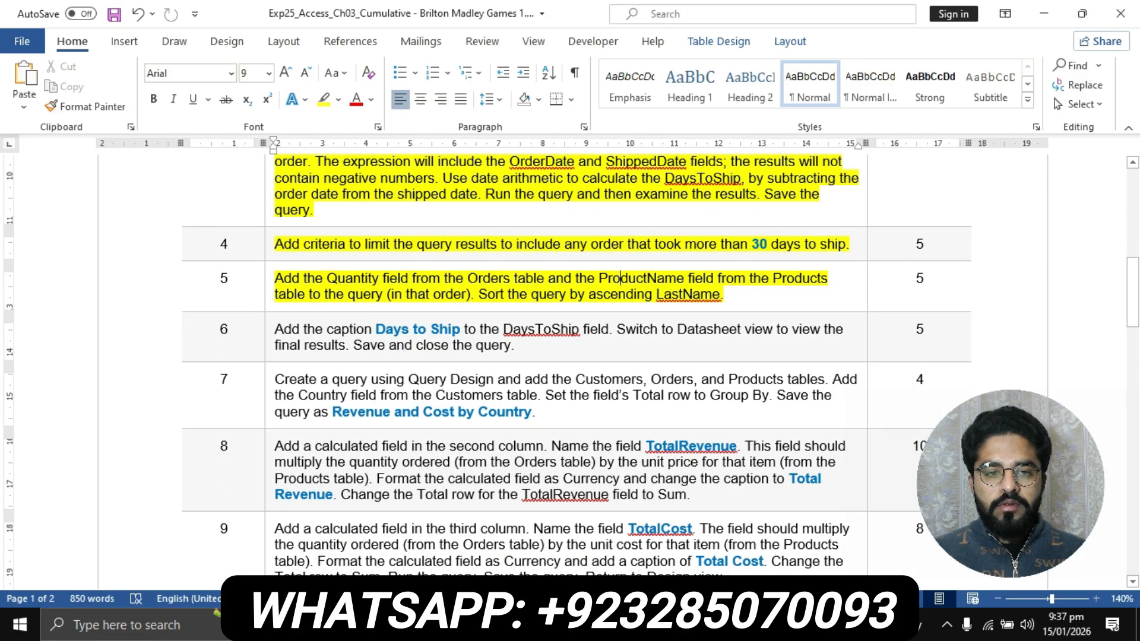
pyautogui.click(269, 334)
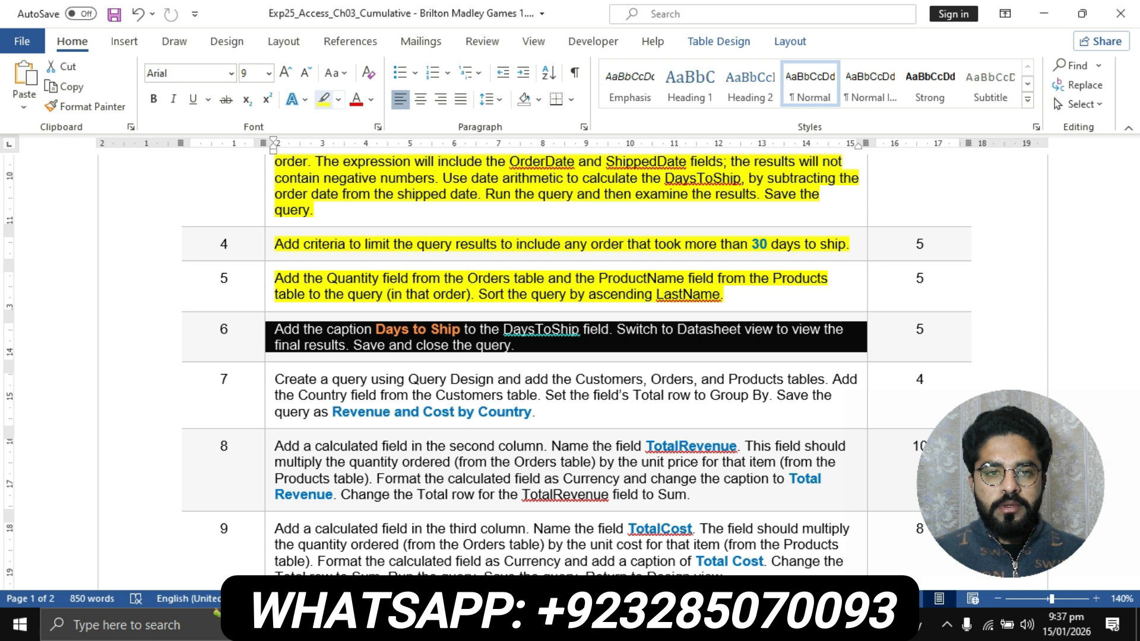
pyautogui.click(324, 98)
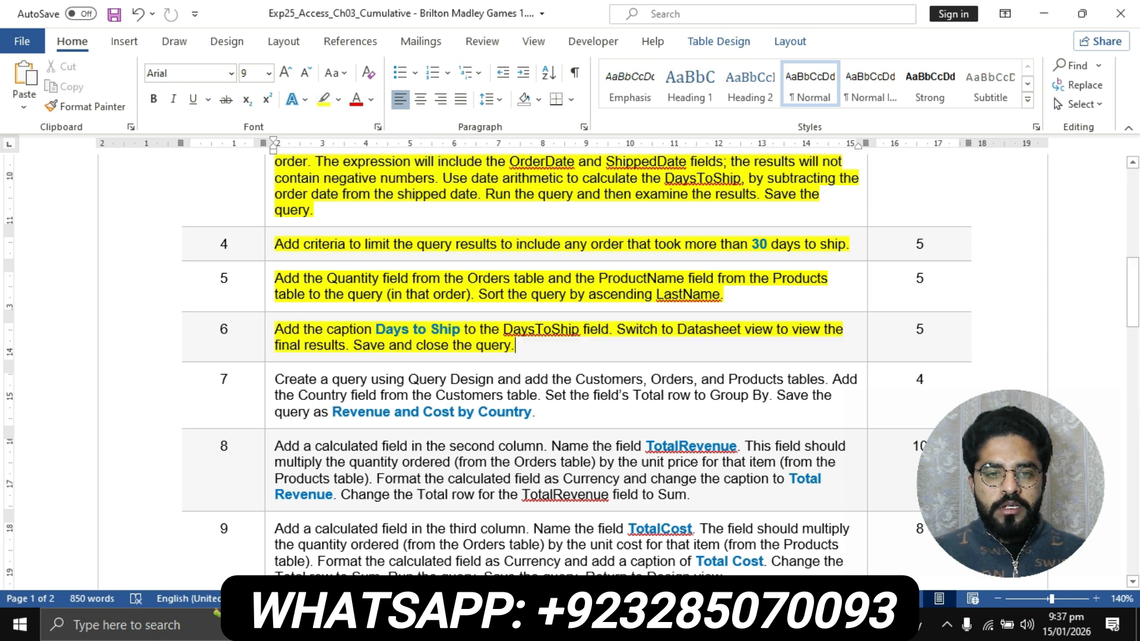
# Step: Reread step 6's caption instruction in Word, then switch to Access and set the DaysToShip field's caption to Days to Ship
pyautogui.moveTo(376, 329); pyautogui.dragTo(464, 330)
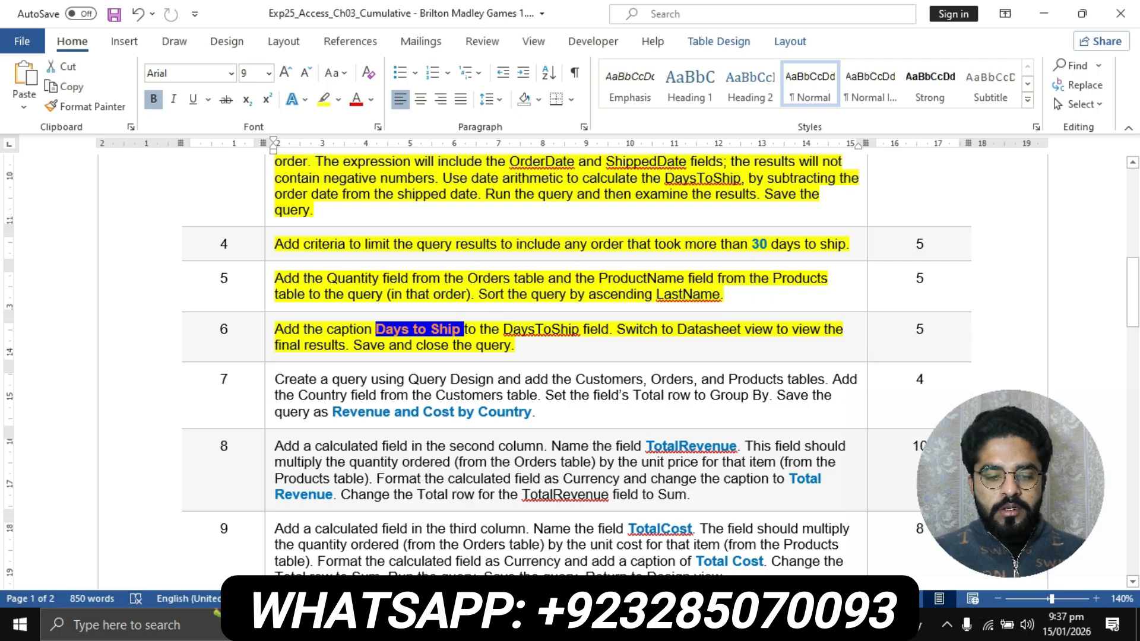
pyautogui.click(503, 330)
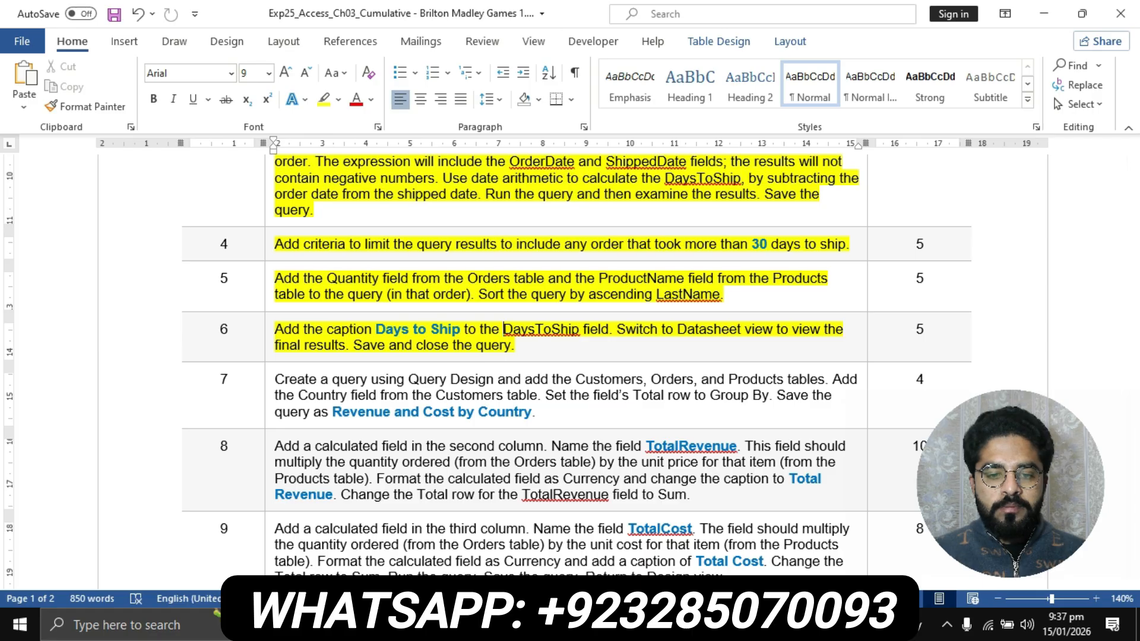
pyautogui.hotkey('alt', 'Tab')
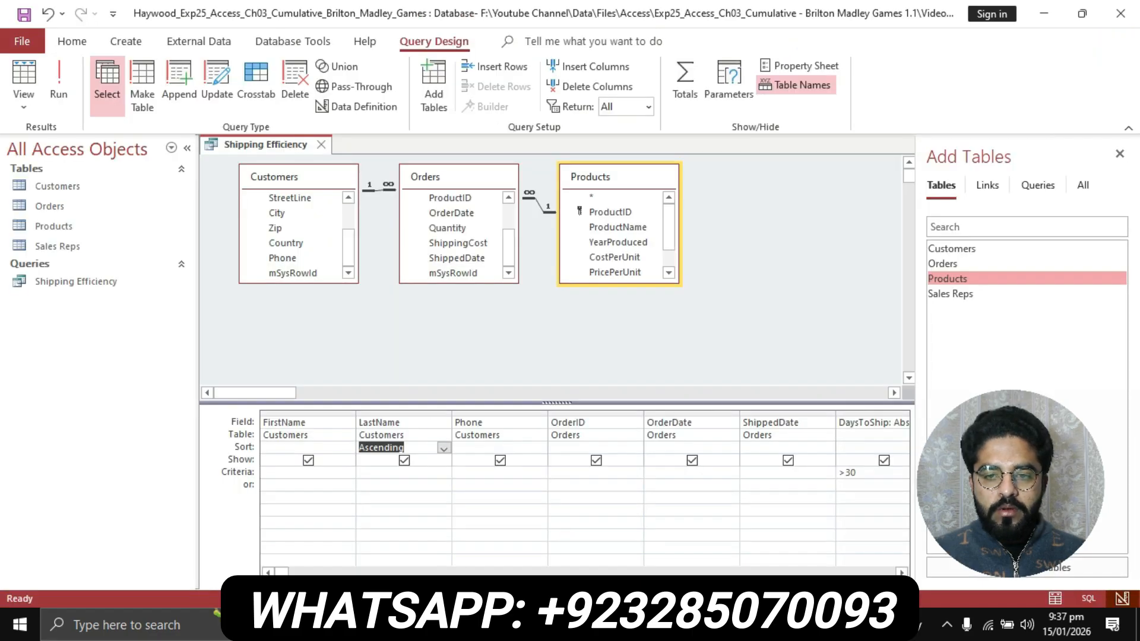
pyautogui.hotkey('alt', 'Tab')
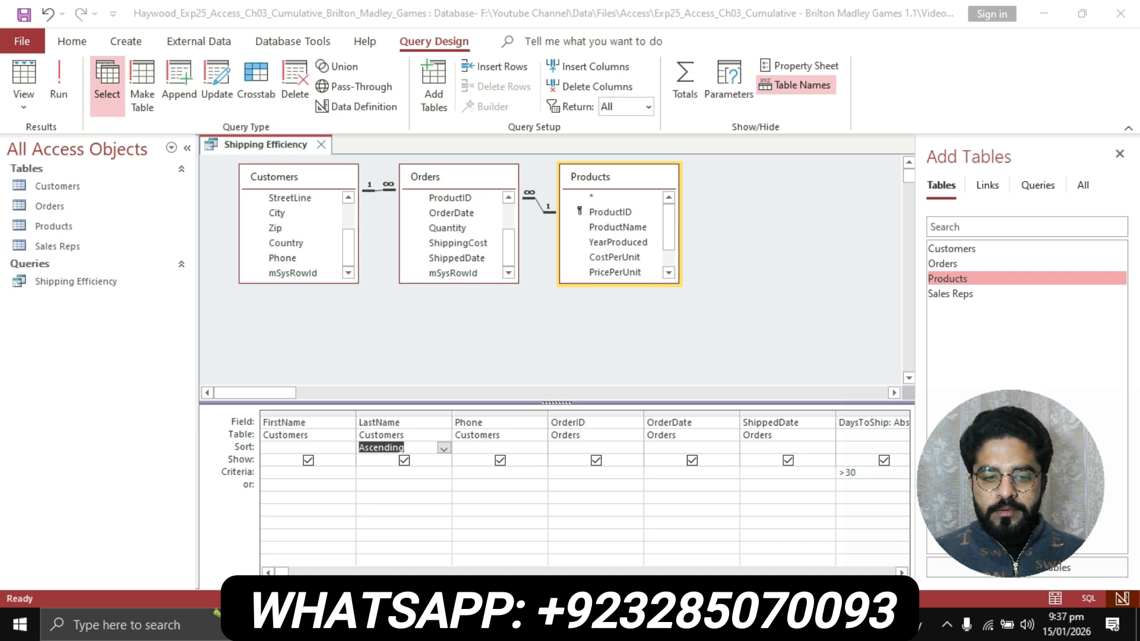
pyautogui.moveTo(282, 574); pyautogui.dragTo(434, 573)
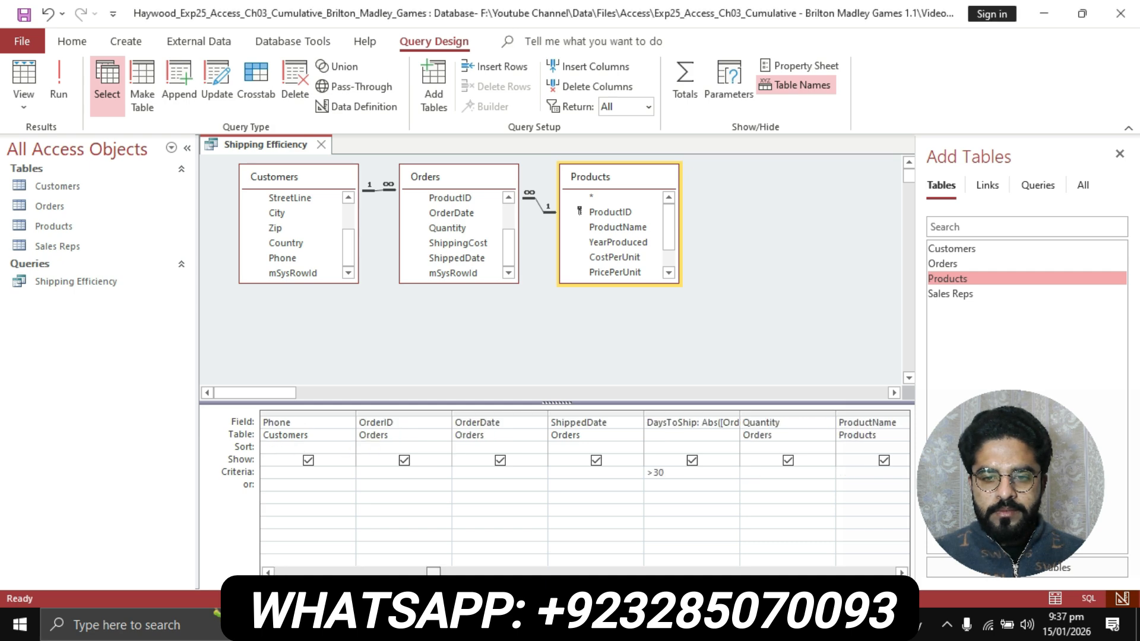
pyautogui.click(691, 422)
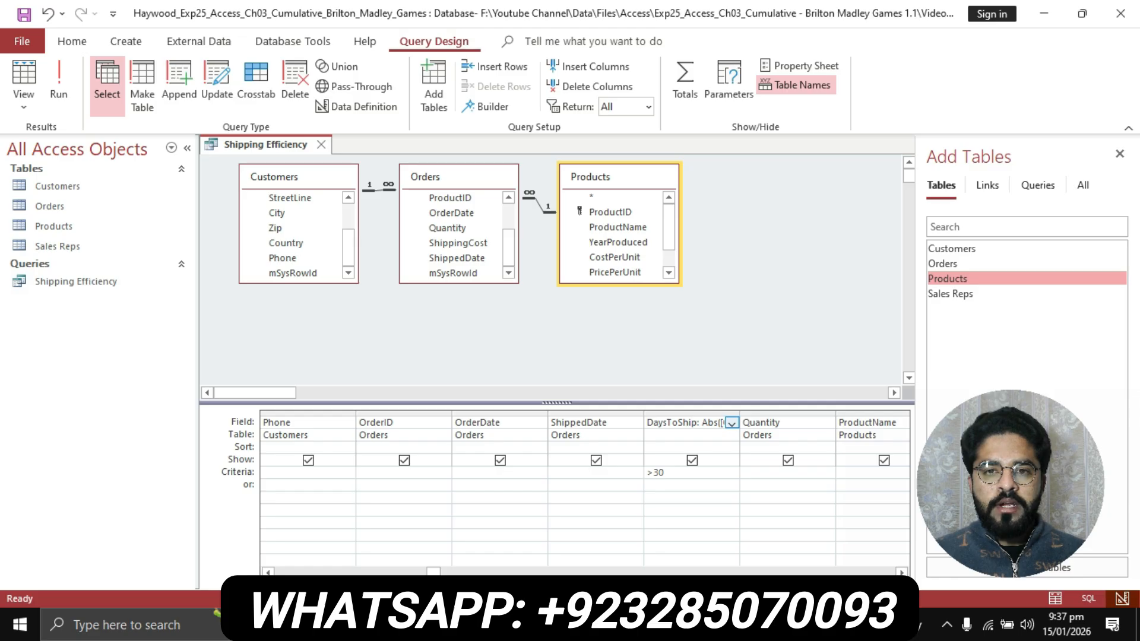
pyautogui.click(800, 65)
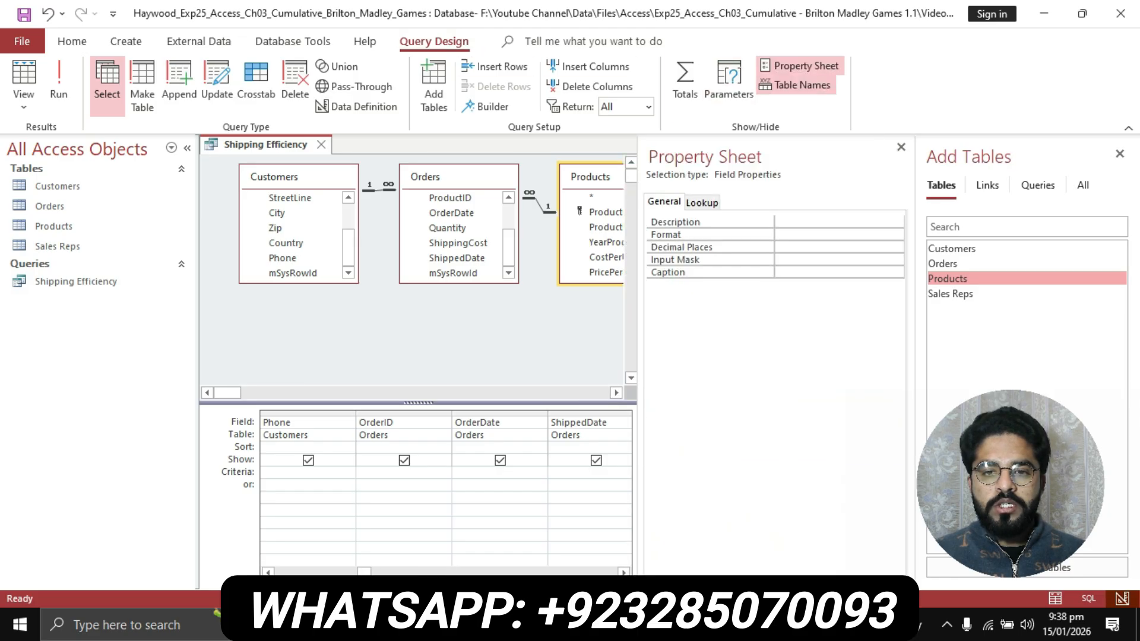
pyautogui.click(838, 273)
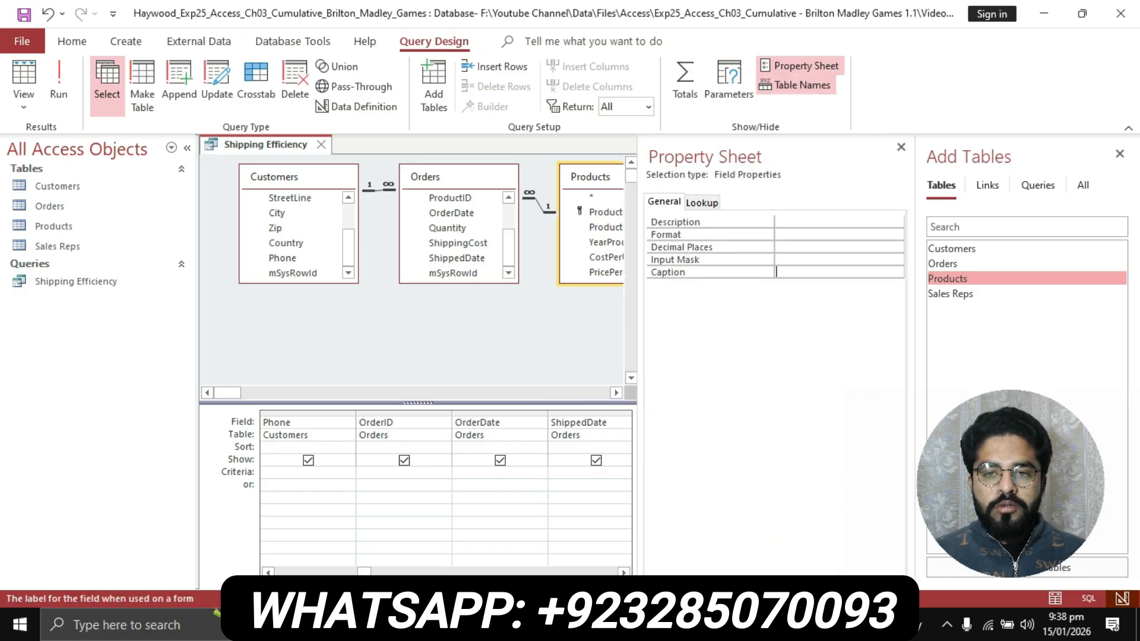
pyautogui.write('Days to Ship')
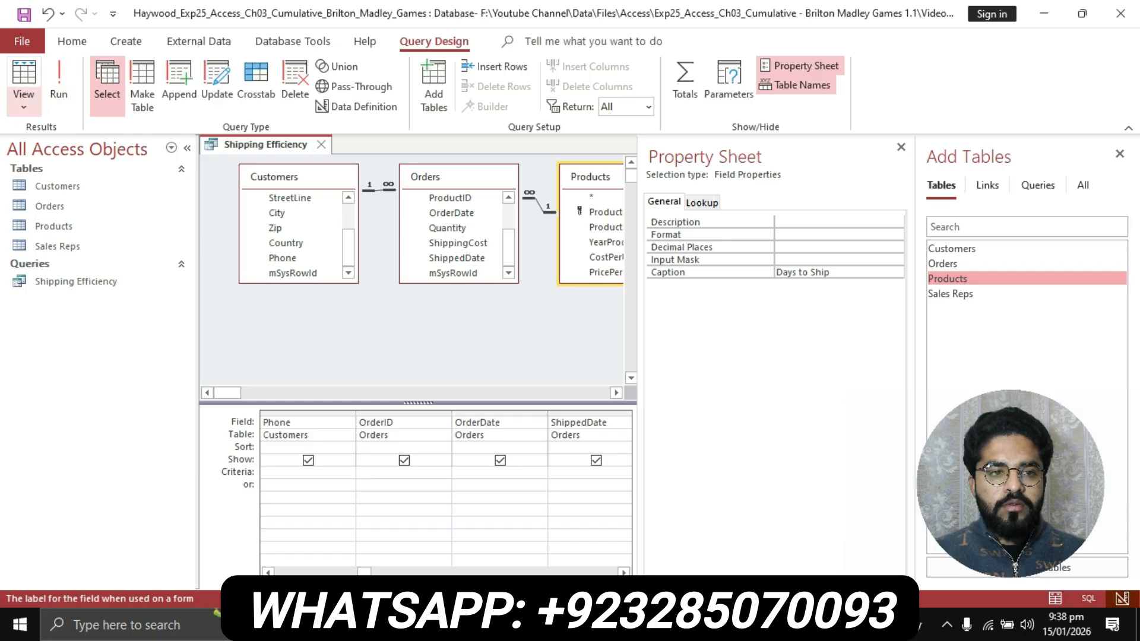
# Step: View the Shipping Efficiency query in Datasheet view and check it against the rest of step 6 in Word
pyautogui.click(24, 102)
pyautogui.click(89, 141)
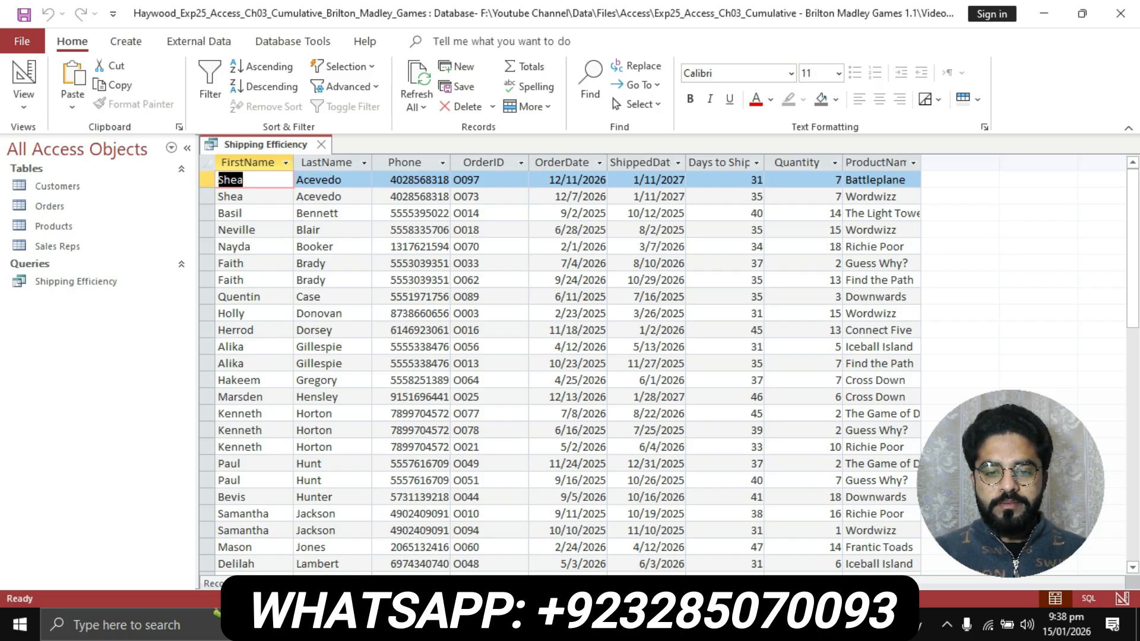
pyautogui.hotkey('alt', 'Tab')
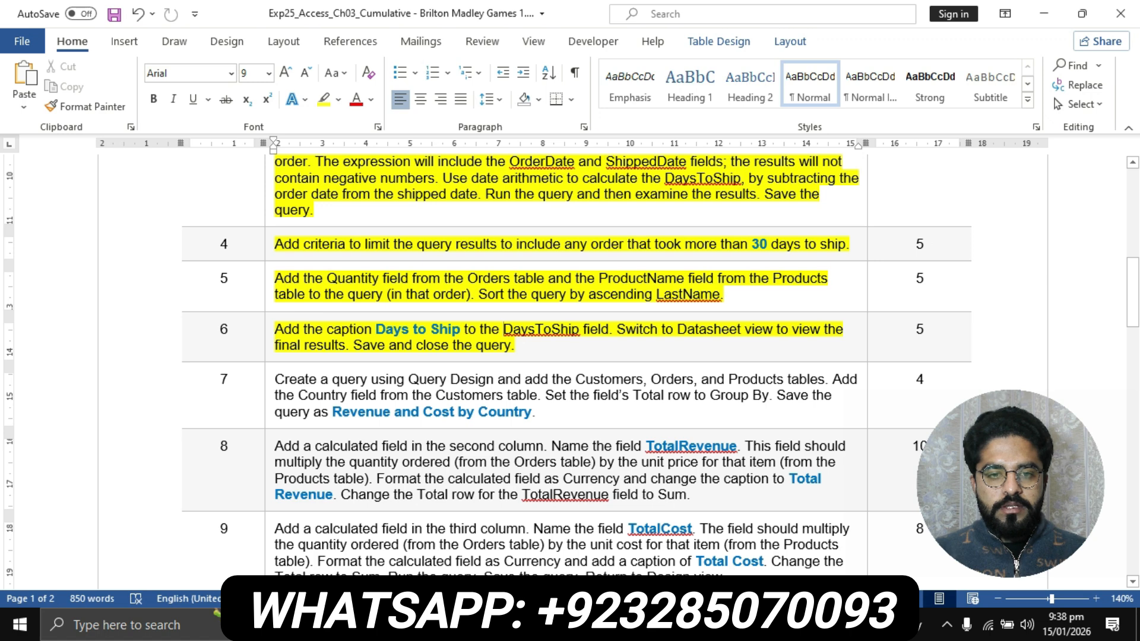
pyautogui.hotkey('alt', 'Tab')
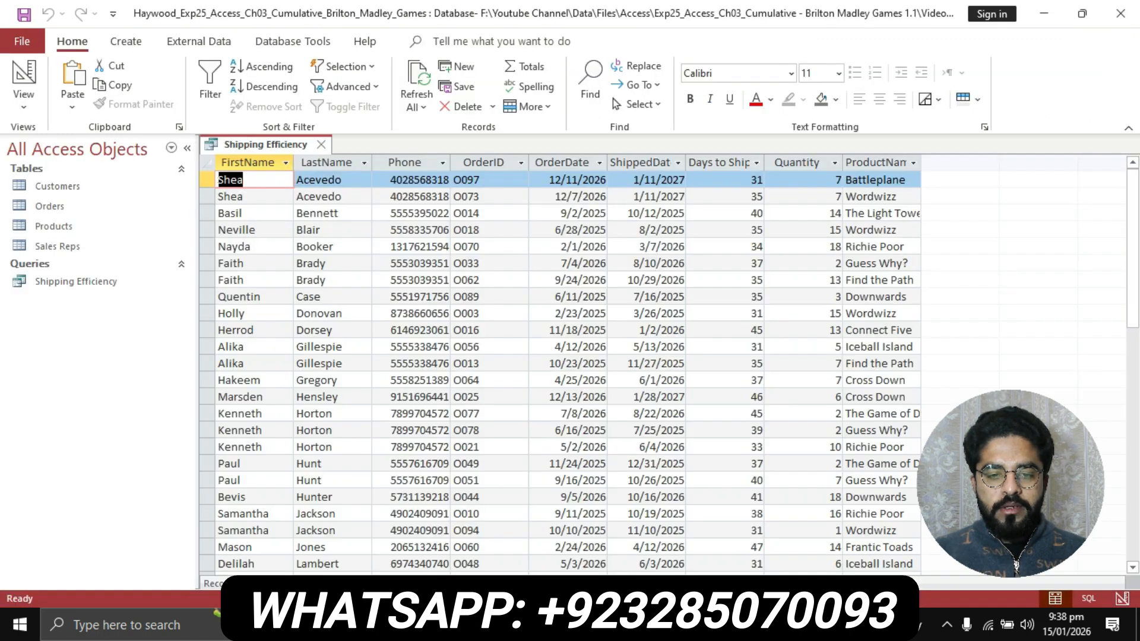
# Step: Save and close the Shipping Efficiency query
pyautogui.rightClick(278, 144)
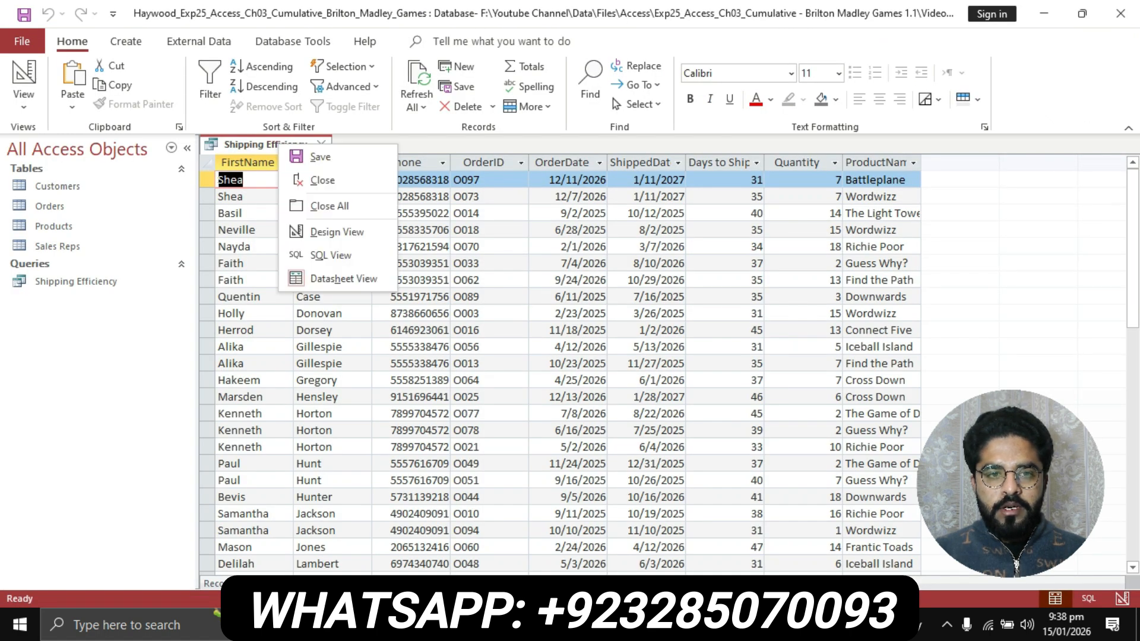
pyautogui.click(320, 157)
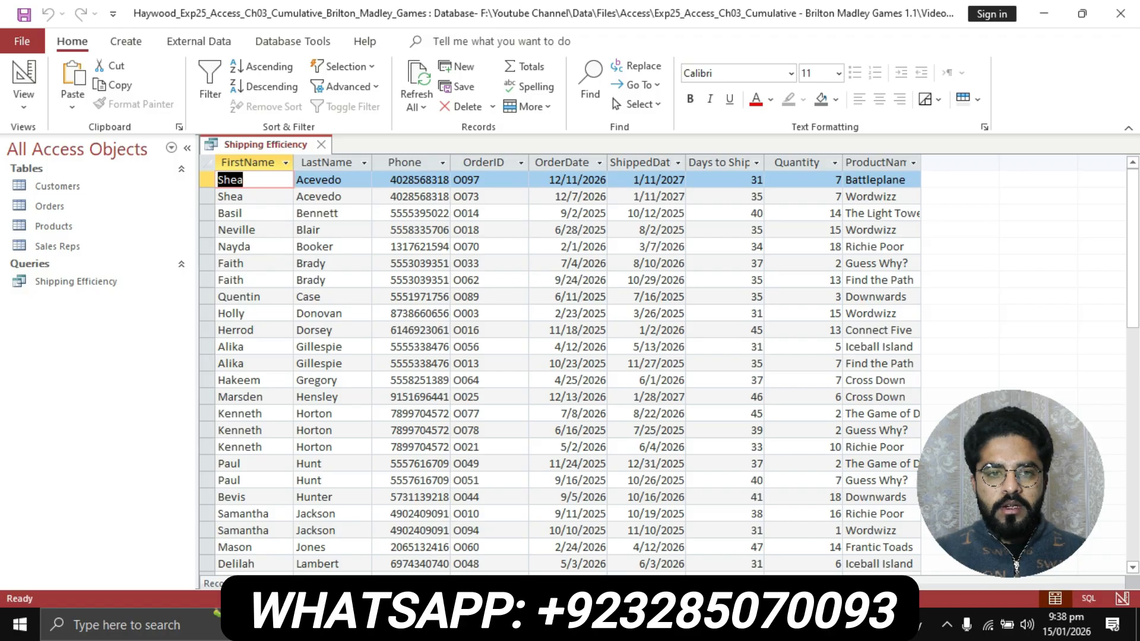
pyautogui.rightClick(279, 144)
pyautogui.click(320, 178)
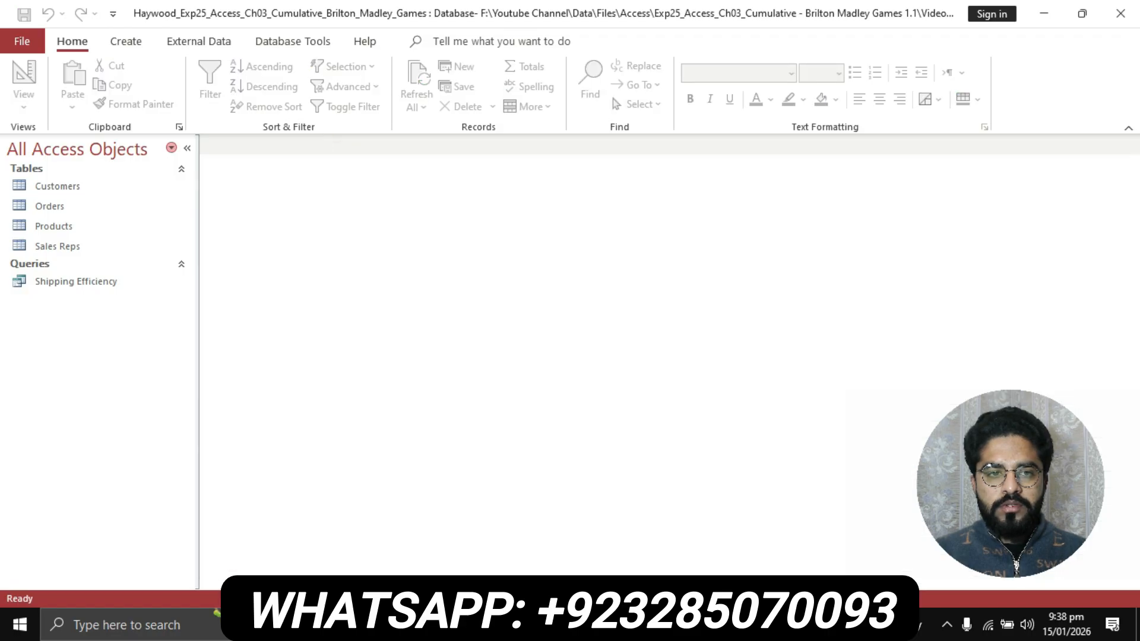
# Step: Switch to Word and highlight the step 7 instruction about the new Revenue and Cost by Country query in yellow
pyautogui.hotkey('alt', 'Tab')
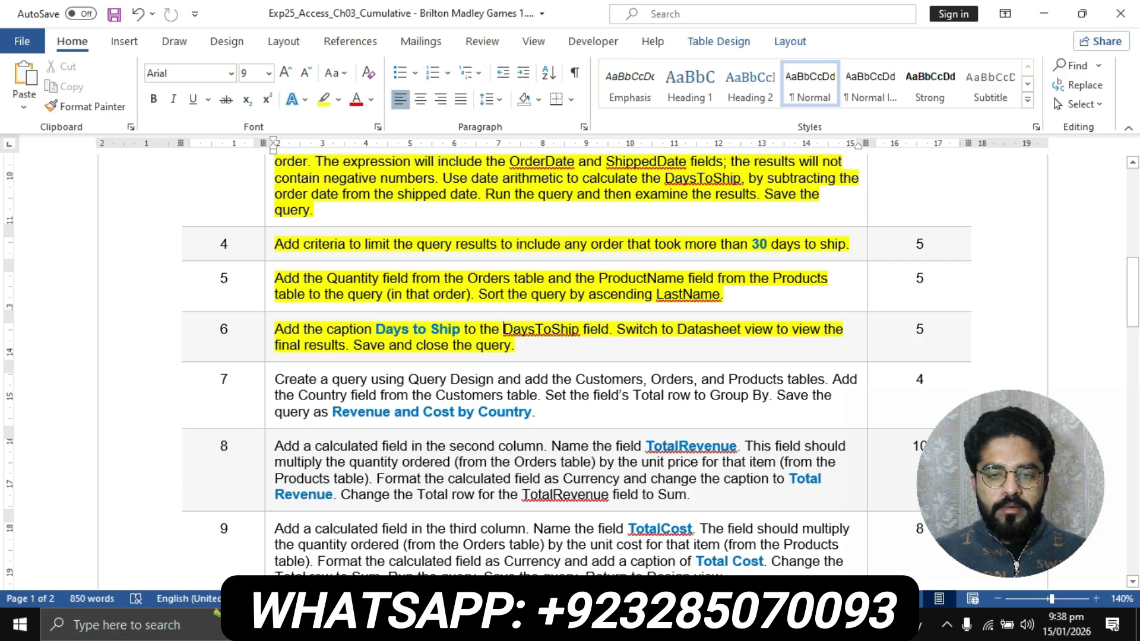
pyautogui.scroll(-1, 572, 371)
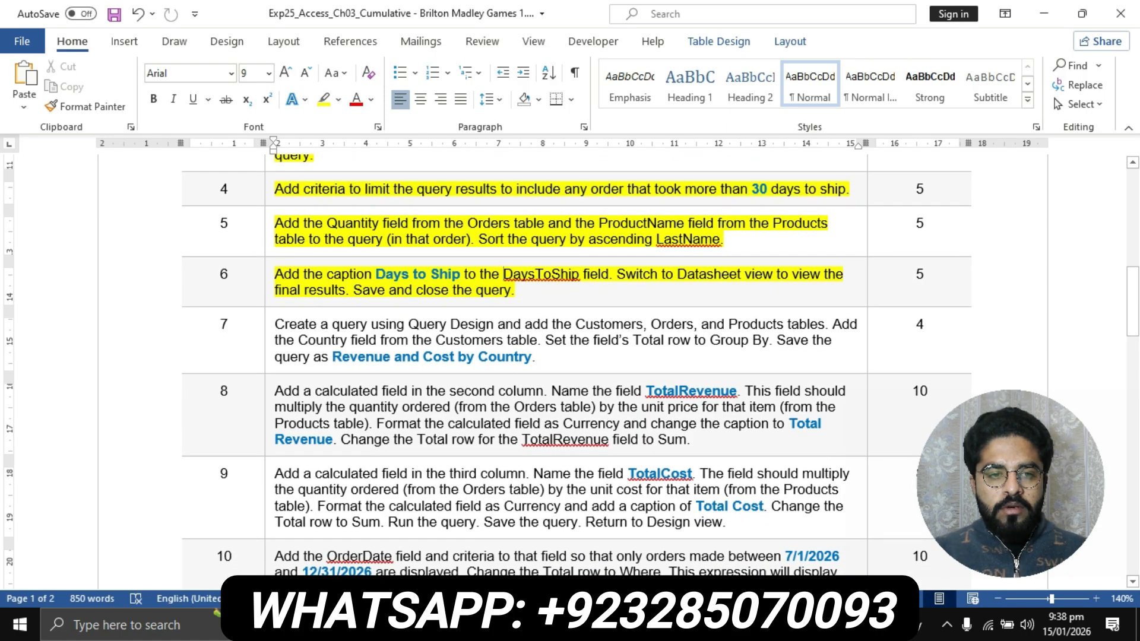
pyautogui.click(269, 327)
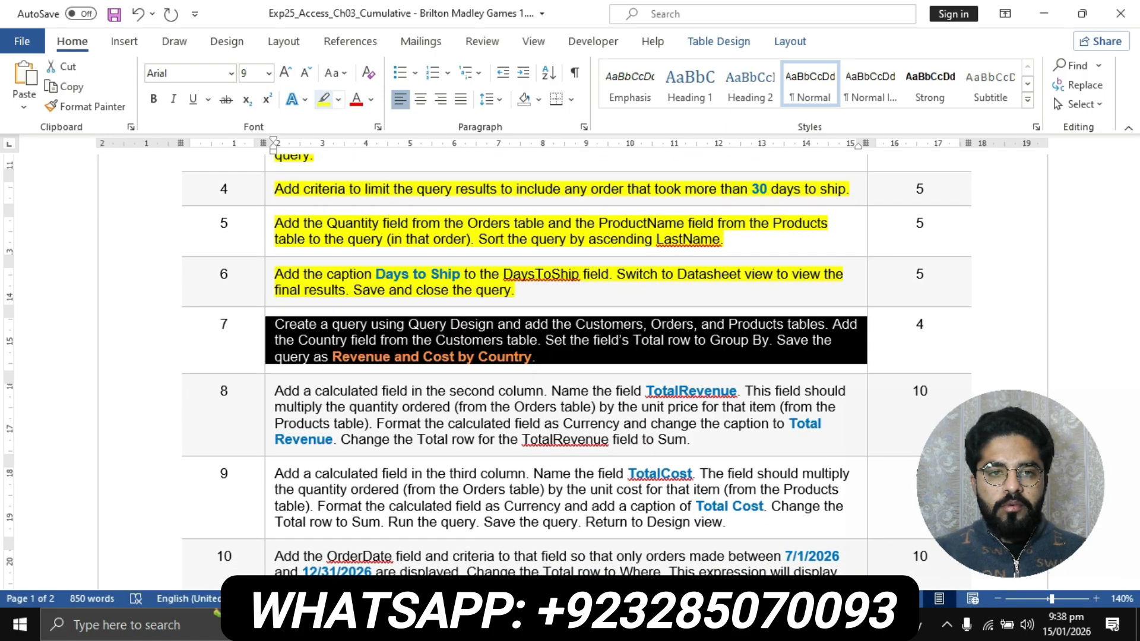
pyautogui.click(323, 100)
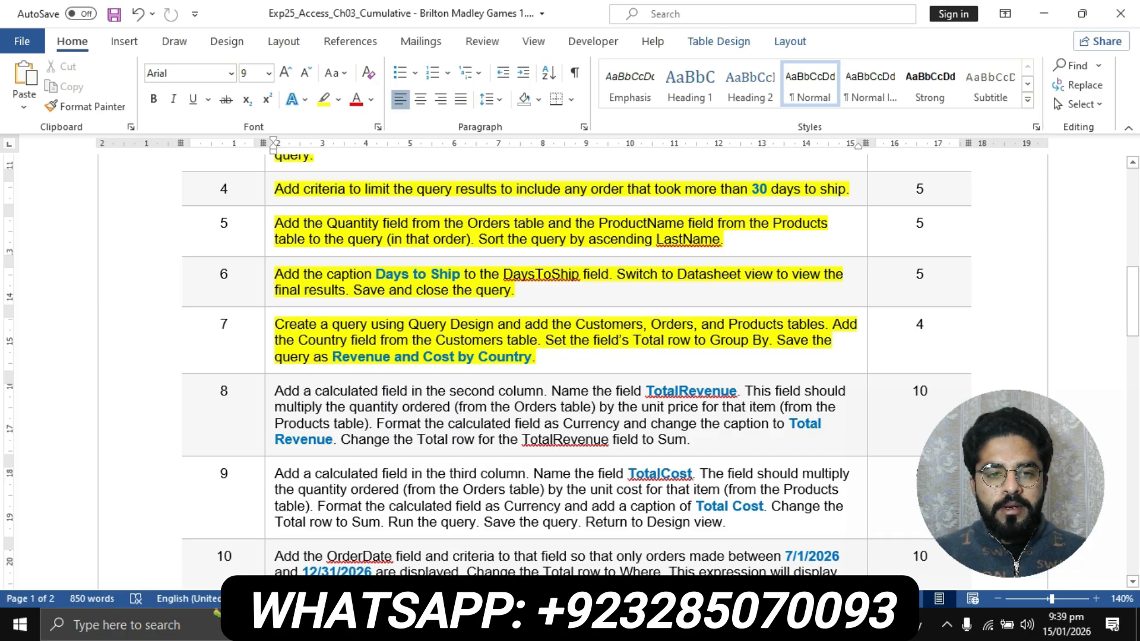
# Step: Reread step 7's first sentence in Word, then switch to Access, create a query in Query Design and close its property sheet
pyautogui.tripleClick(306, 324)
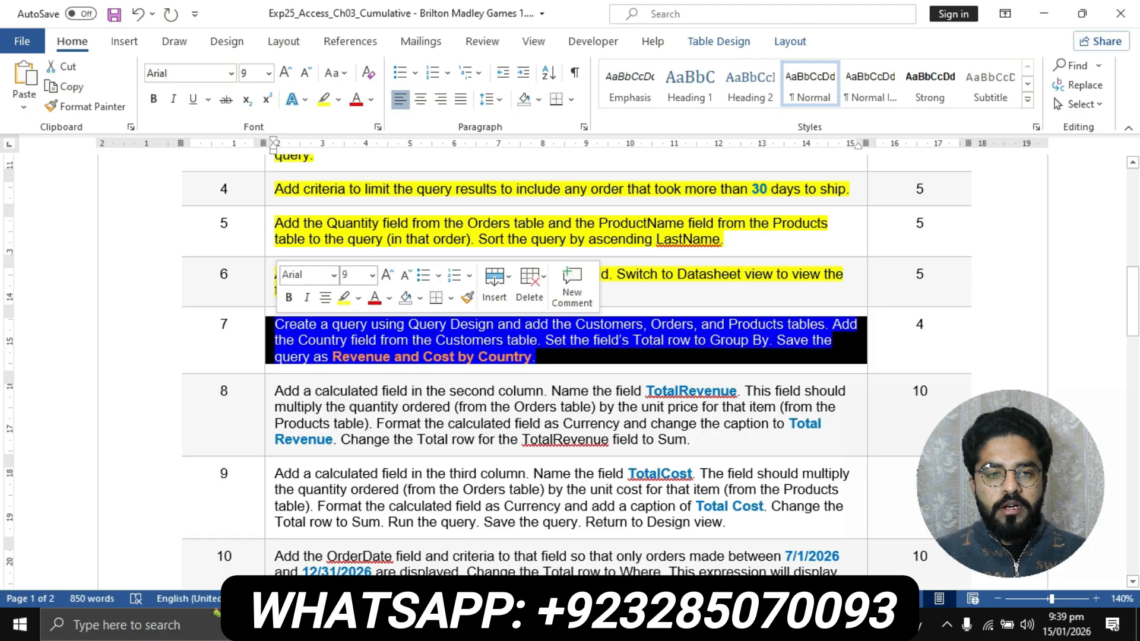
pyautogui.click(306, 325)
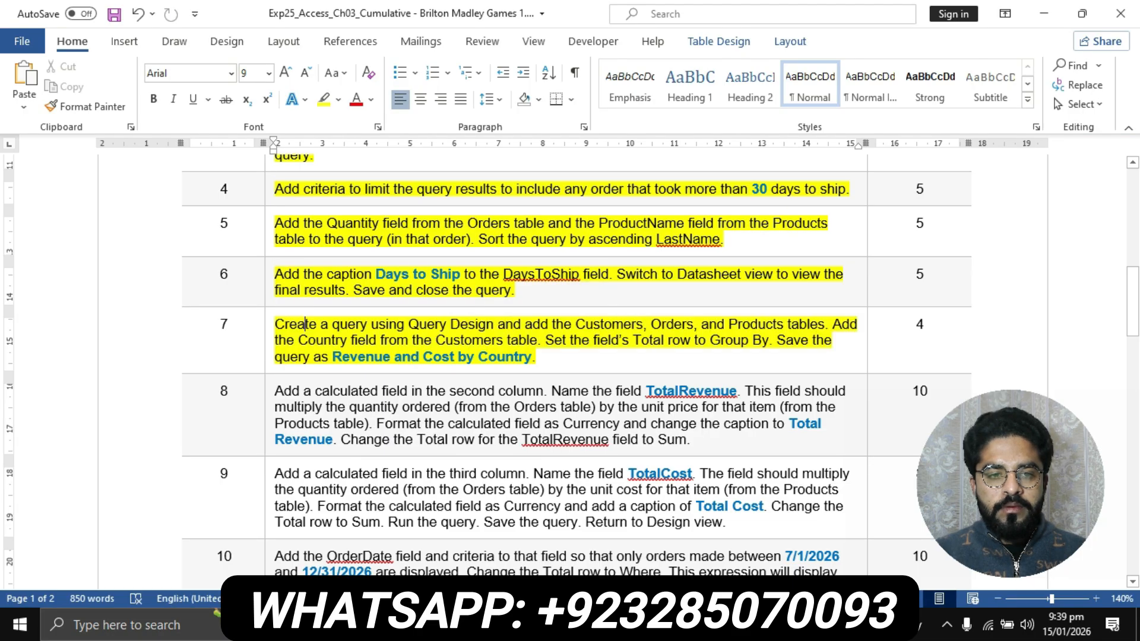
pyautogui.moveTo(305, 324); pyautogui.dragTo(825, 324)
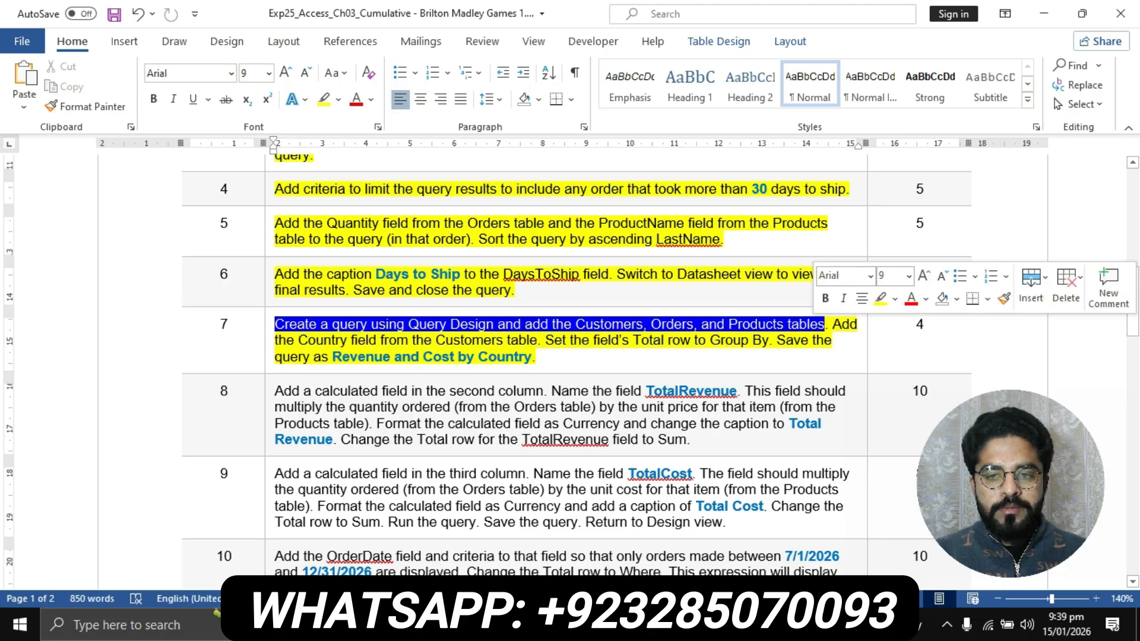
pyautogui.click(549, 625)
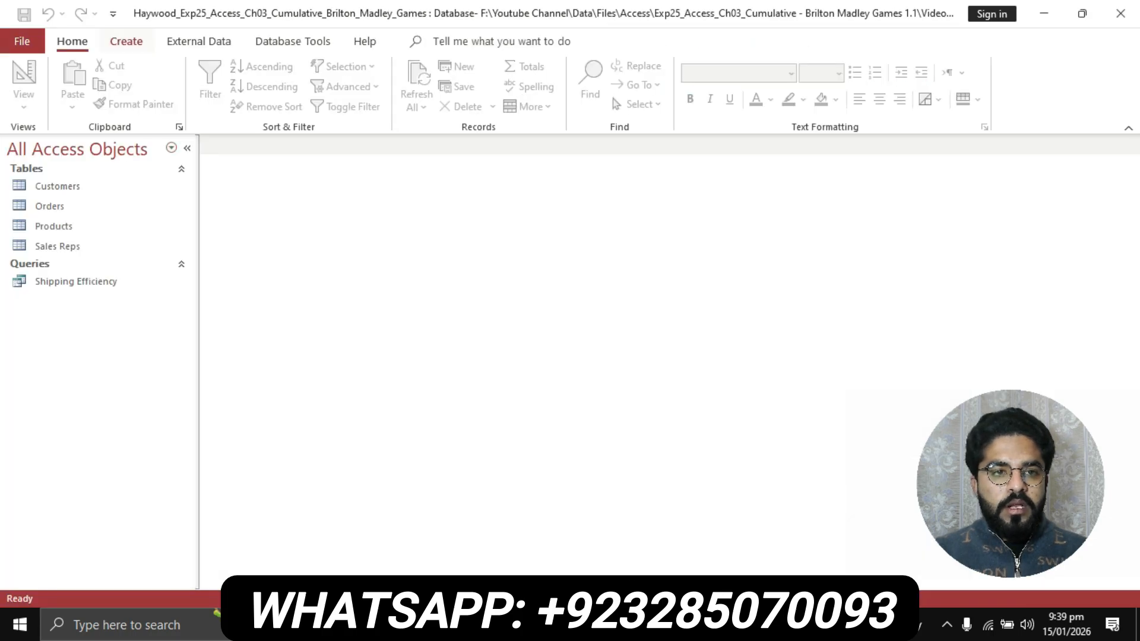
pyautogui.click(126, 41)
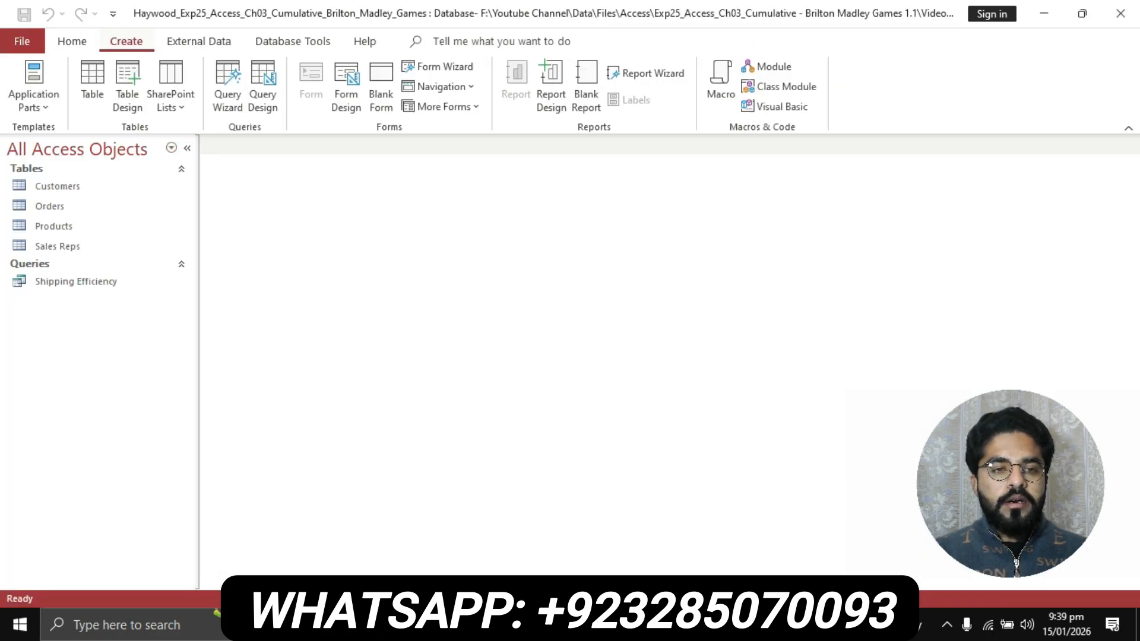
pyautogui.click(262, 95)
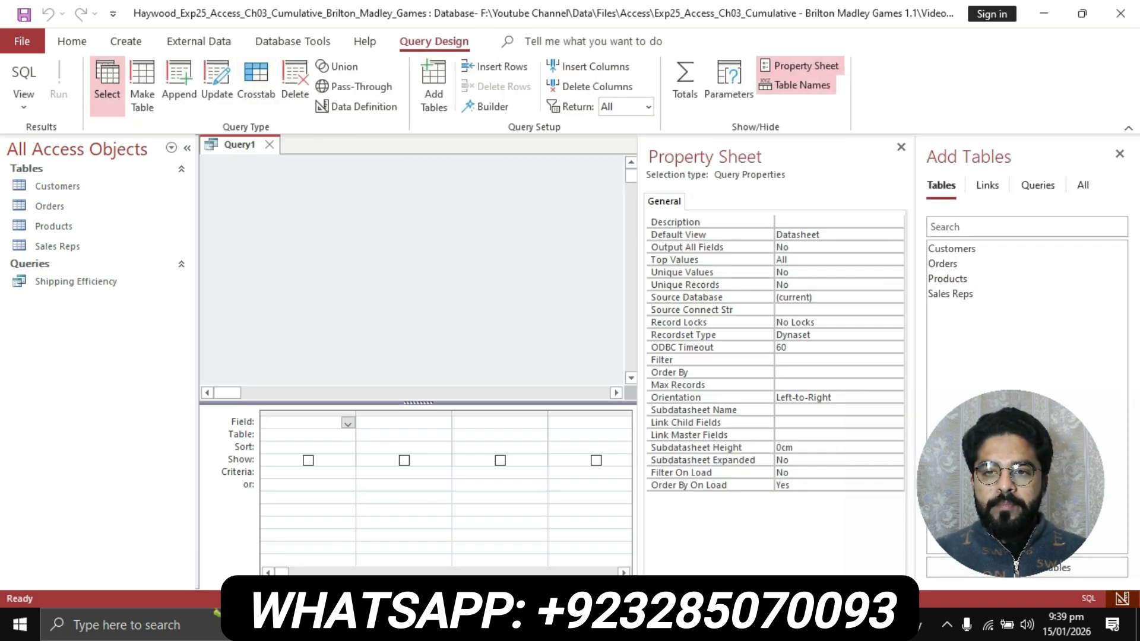
pyautogui.click(901, 147)
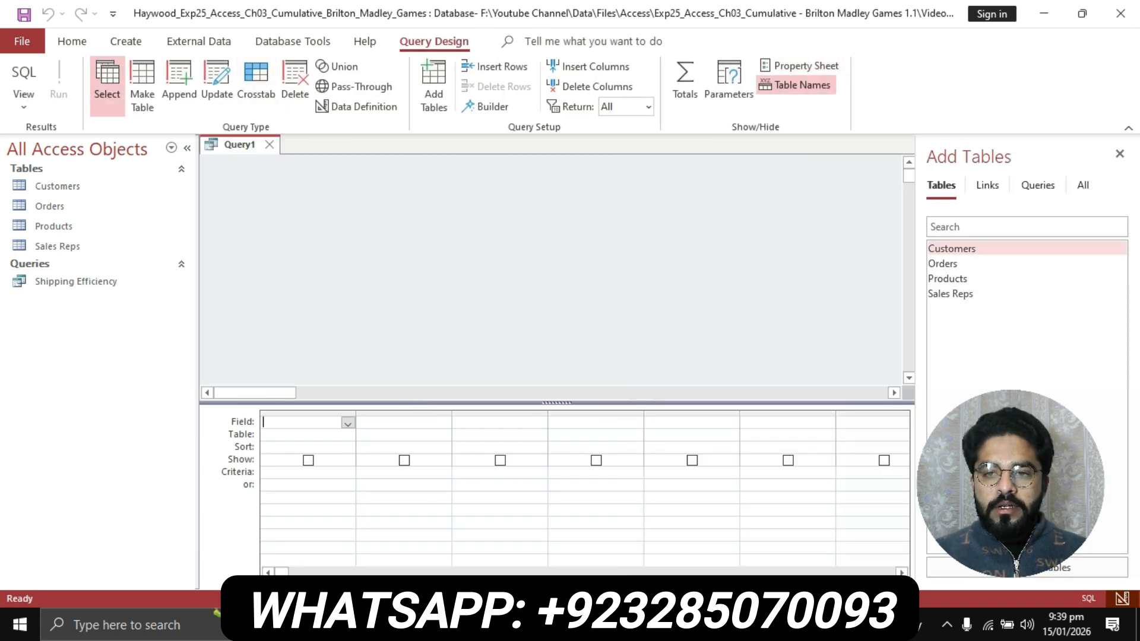
# Step: Recheck the required tables in Word, then add the Customers, Orders and Products tables to the new query in Access
pyautogui.hotkey('alt', 'Tab')
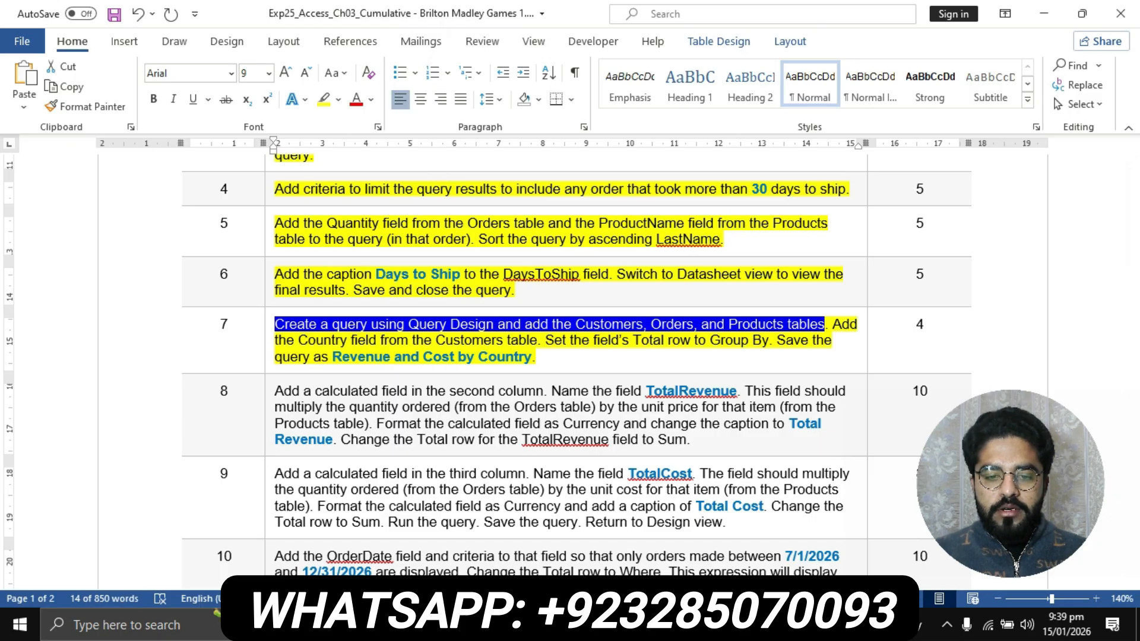
pyautogui.hotkey('alt', 'Tab')
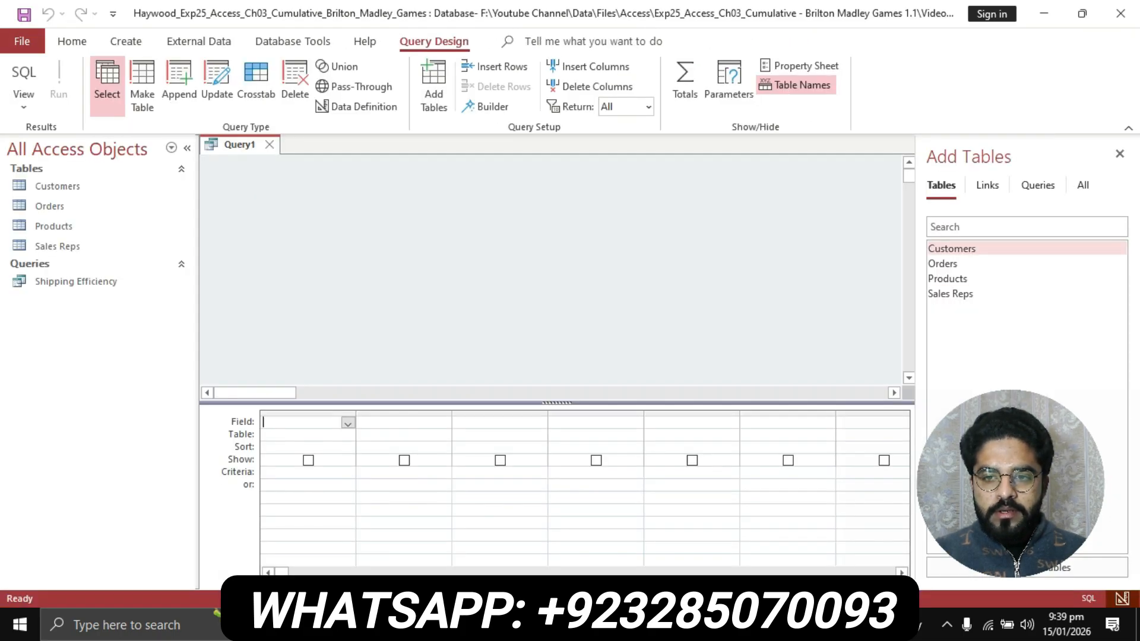
pyautogui.doubleClick(952, 249)
pyautogui.doubleClick(943, 263)
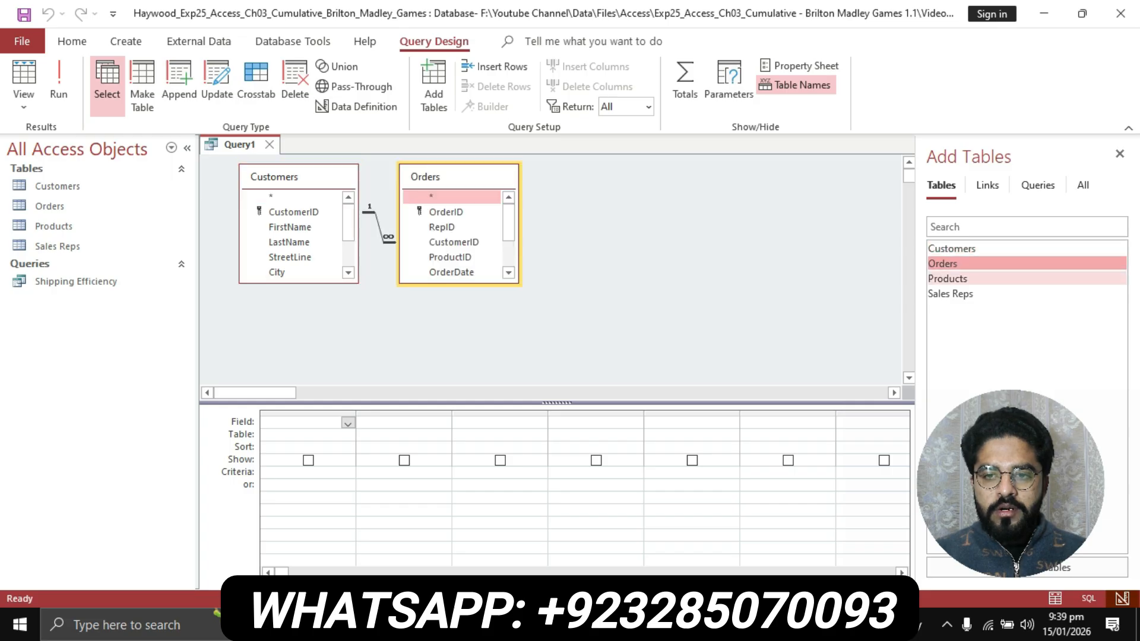
pyautogui.doubleClick(948, 278)
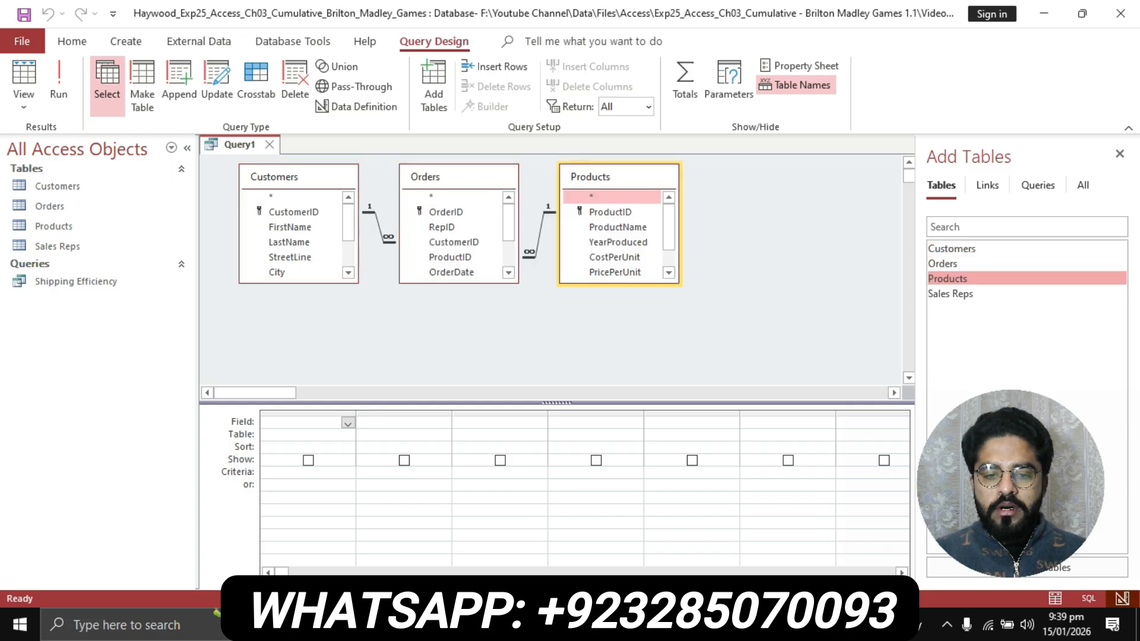
# Step: Check step 7's next sentence in Word, then switch to Access and add the Country field from the Customers table to the query
pyautogui.hotkey('alt', 'Tab')
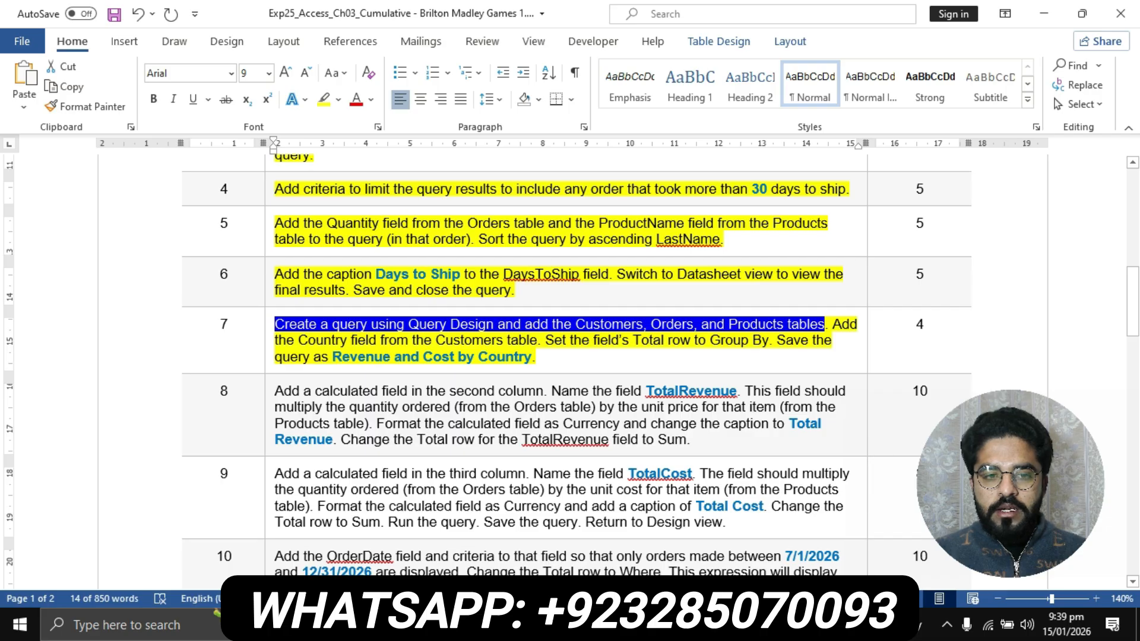
pyautogui.click(672, 340)
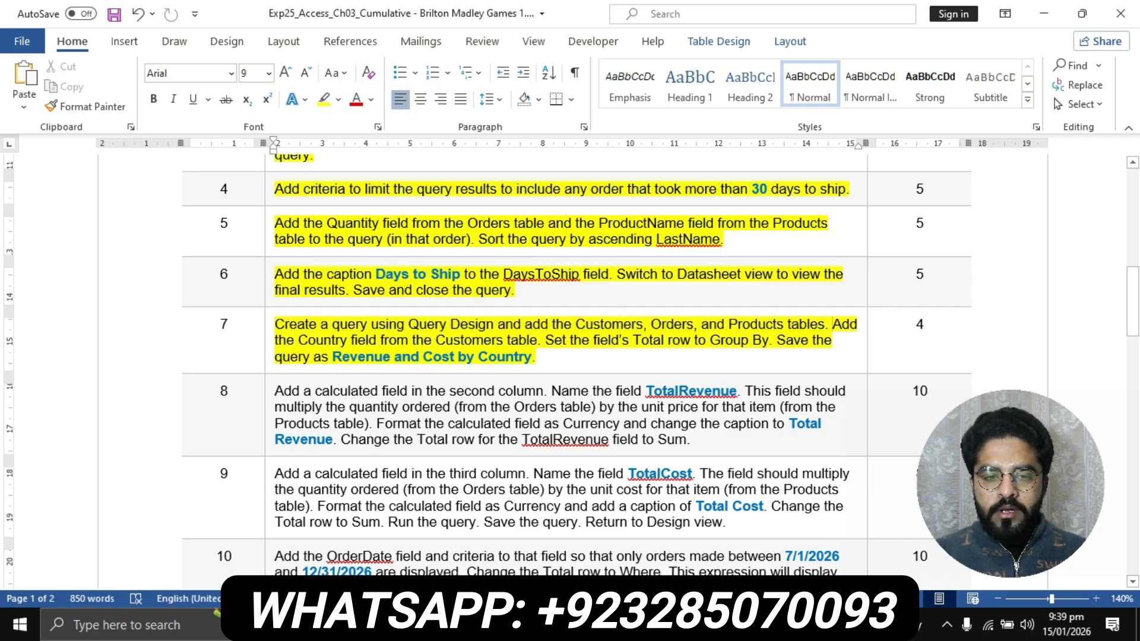
pyautogui.moveTo(832, 324); pyautogui.dragTo(538, 340)
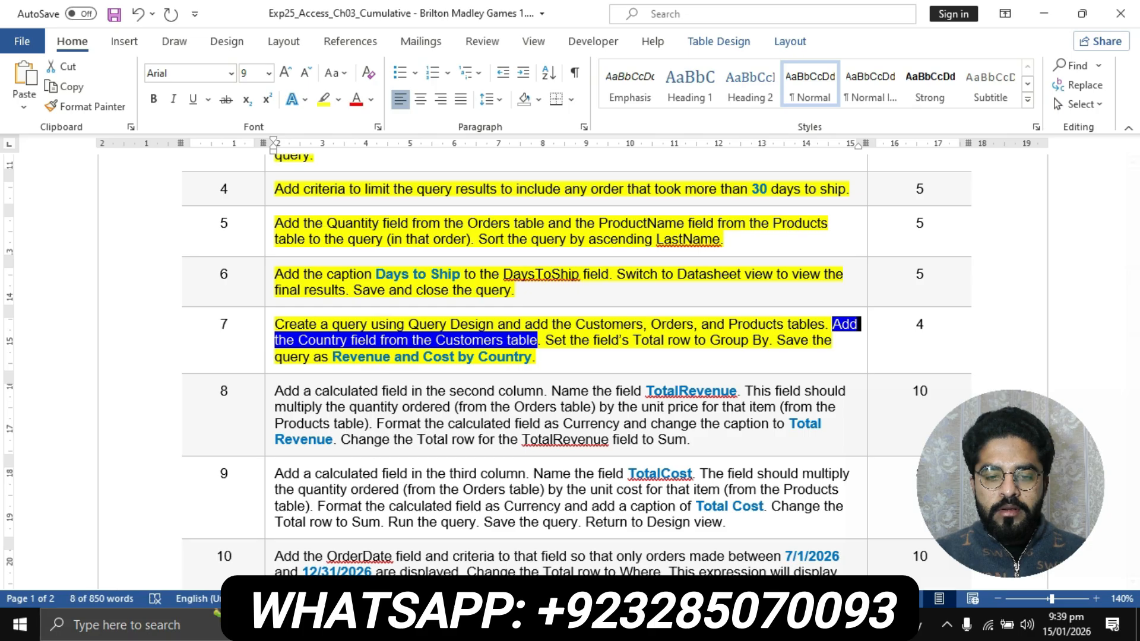
pyautogui.moveTo(547, 625)
pyautogui.click(547, 534)
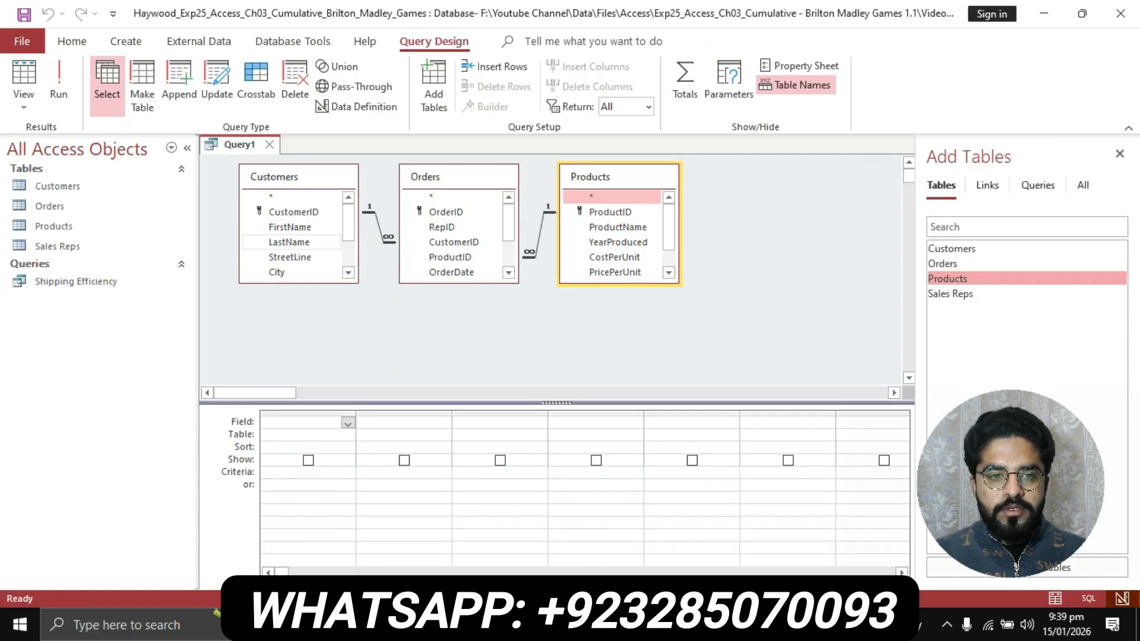
pyautogui.scroll(-1, 612, 238)
pyautogui.scroll(-1, 297, 245)
pyautogui.scroll(-1, 291, 245)
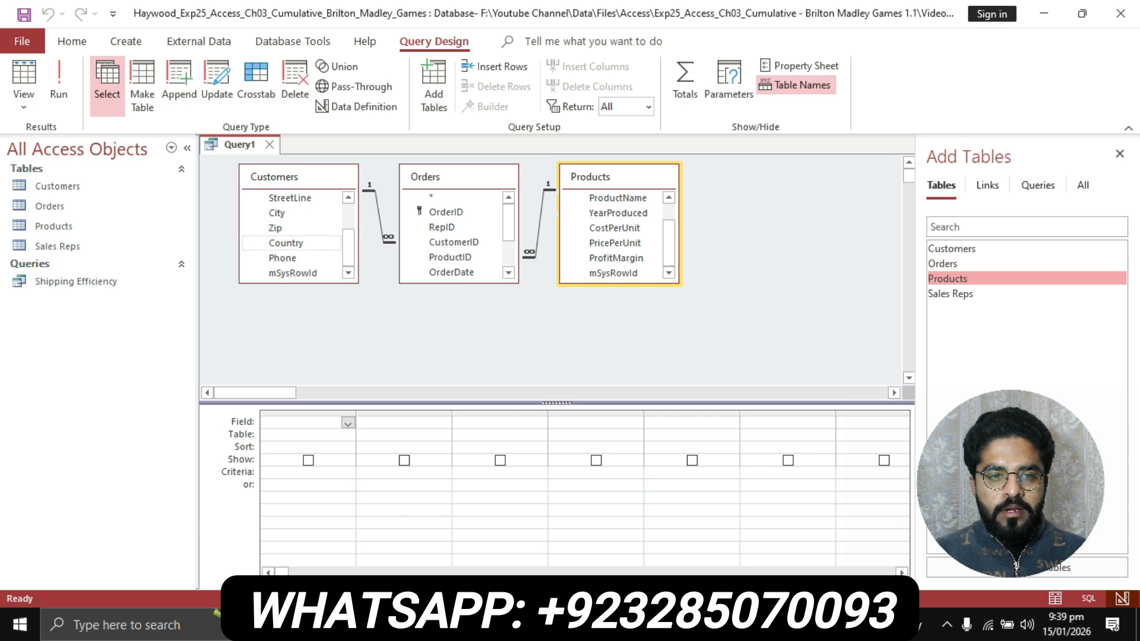
pyautogui.doubleClick(286, 243)
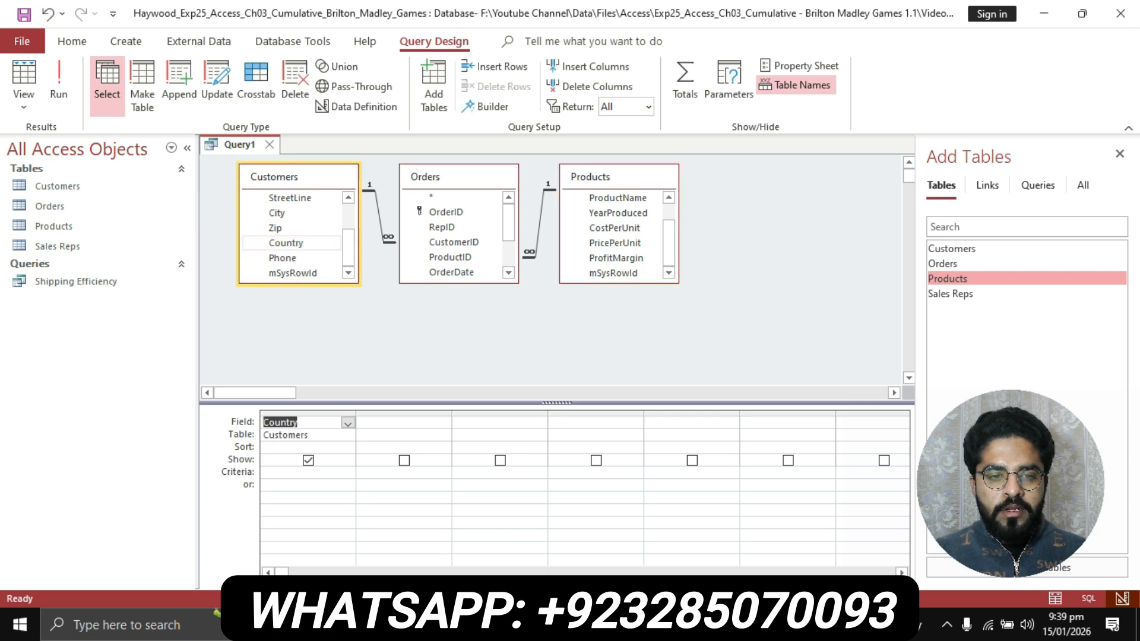
# Step: Check the Total row instruction in Word, then switch to Access and show the Total row with Group By for the Country field
pyautogui.hotkey('alt', 'Tab')
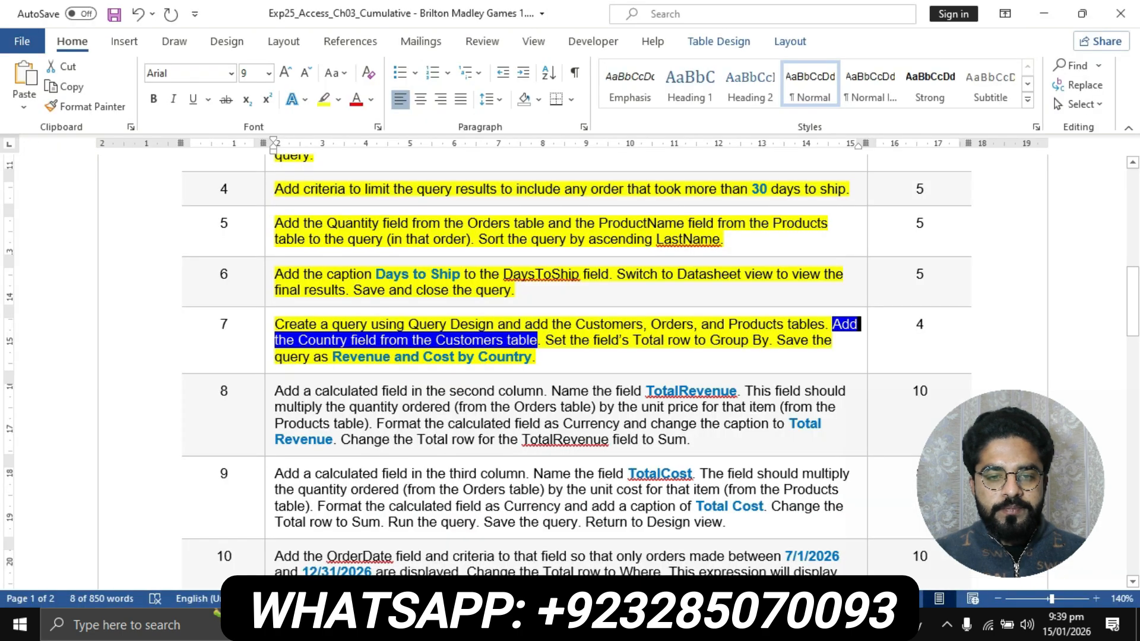
pyautogui.click(573, 340)
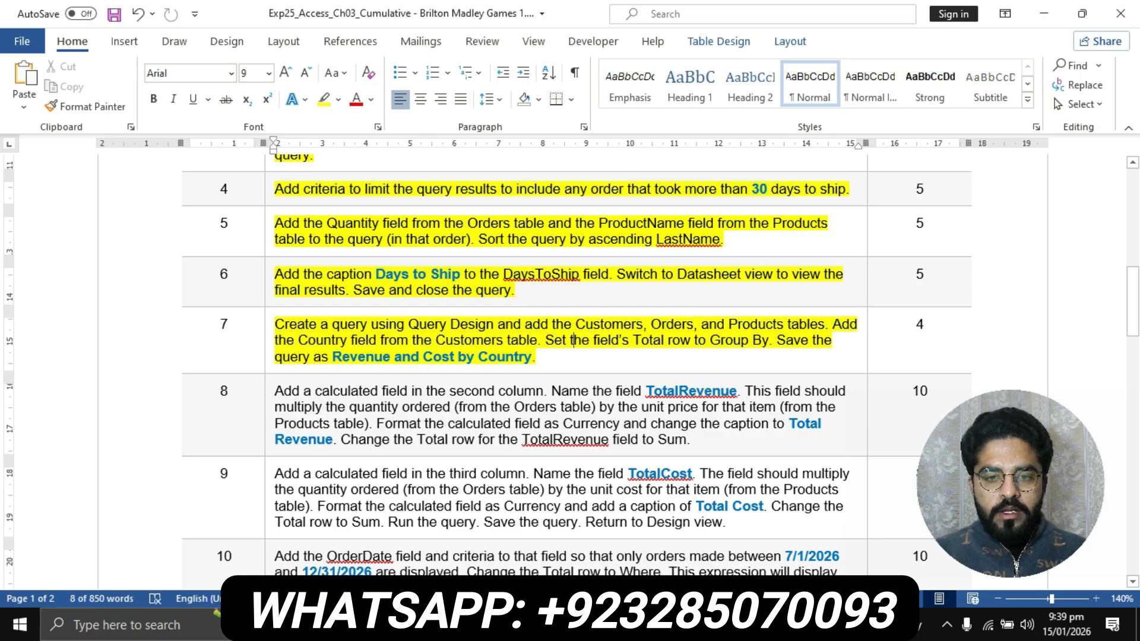
pyautogui.moveTo(546, 340); pyautogui.dragTo(769, 340)
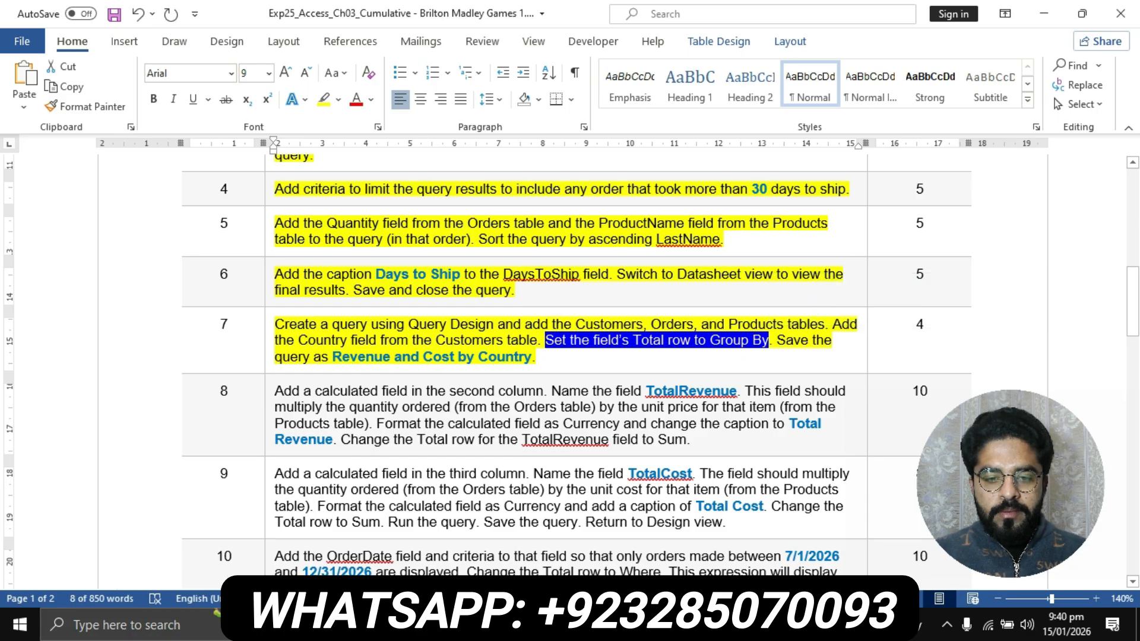
pyautogui.hotkey('alt', 'Tab')
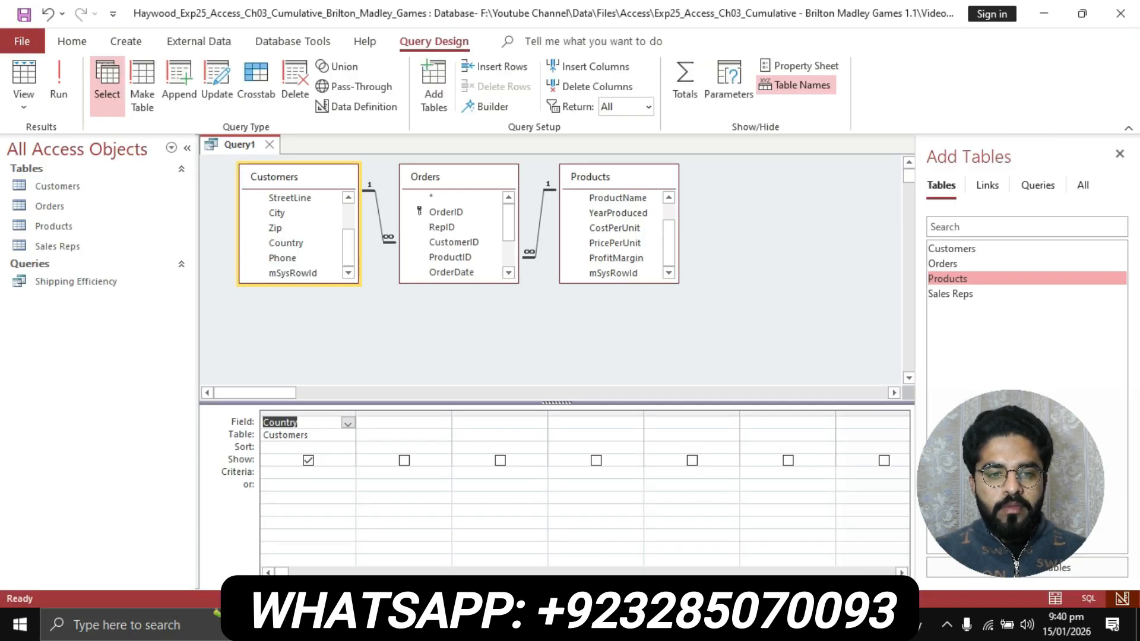
pyautogui.click(308, 422)
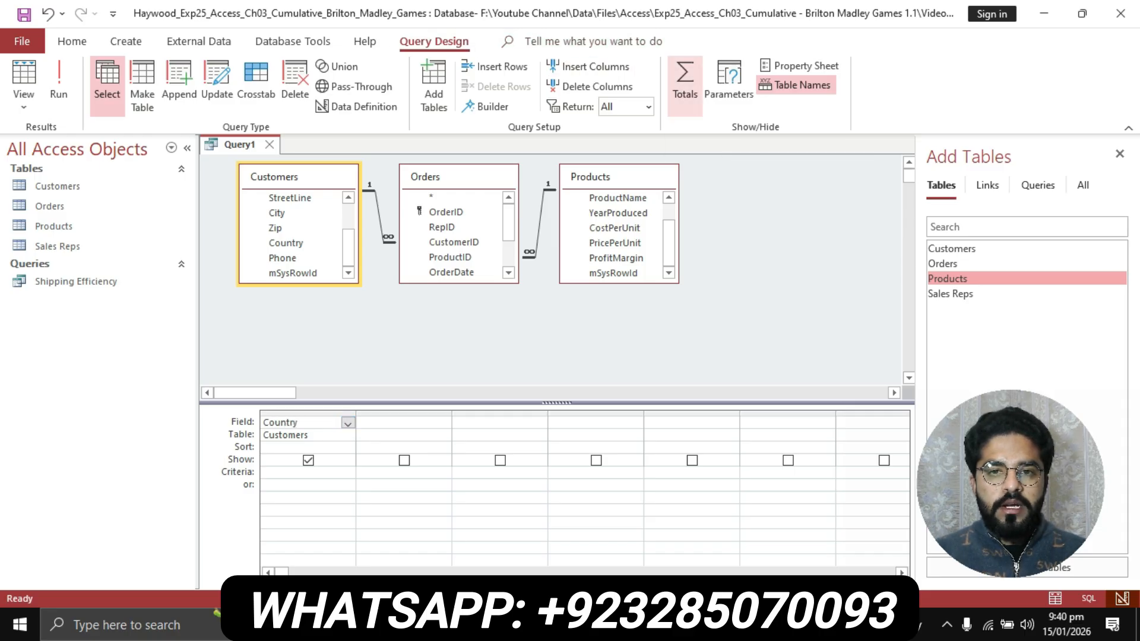
pyautogui.click(685, 83)
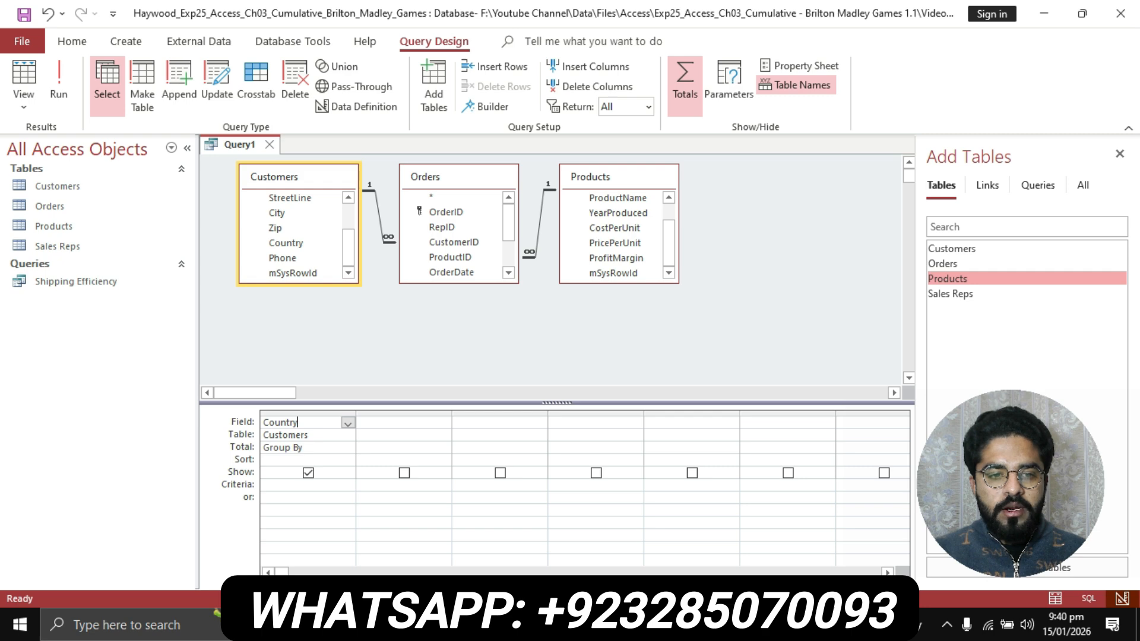
# Step: Copy the query name from step 7 in Word, then switch to Access and save the query as Revenue and Cost by Country
pyautogui.hotkey('alt', 'Tab')
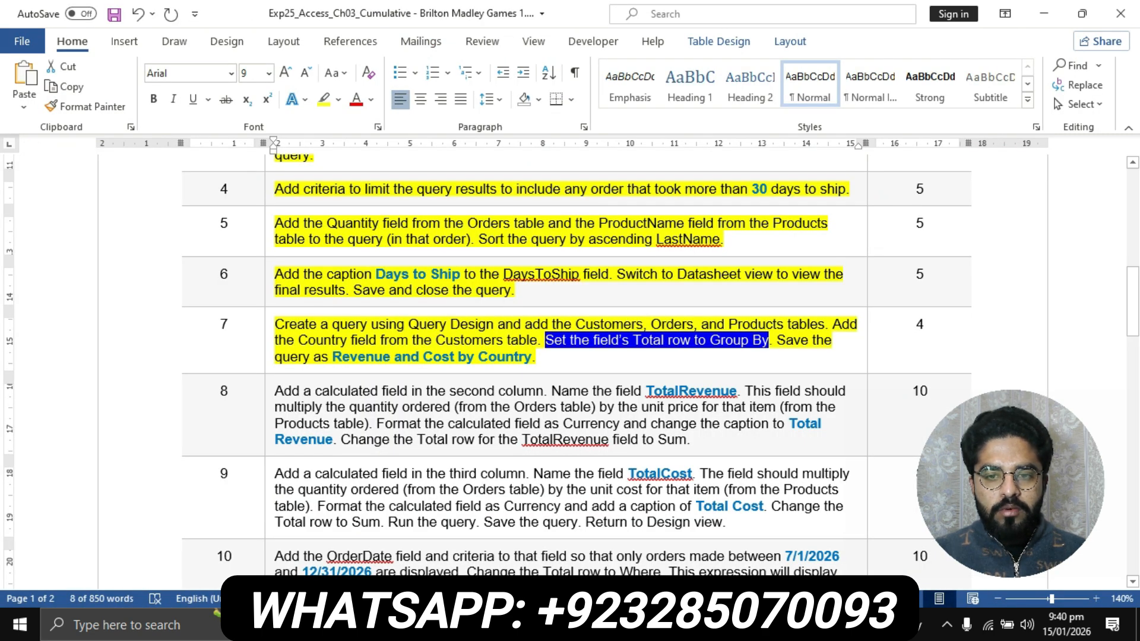
pyautogui.click(786, 340)
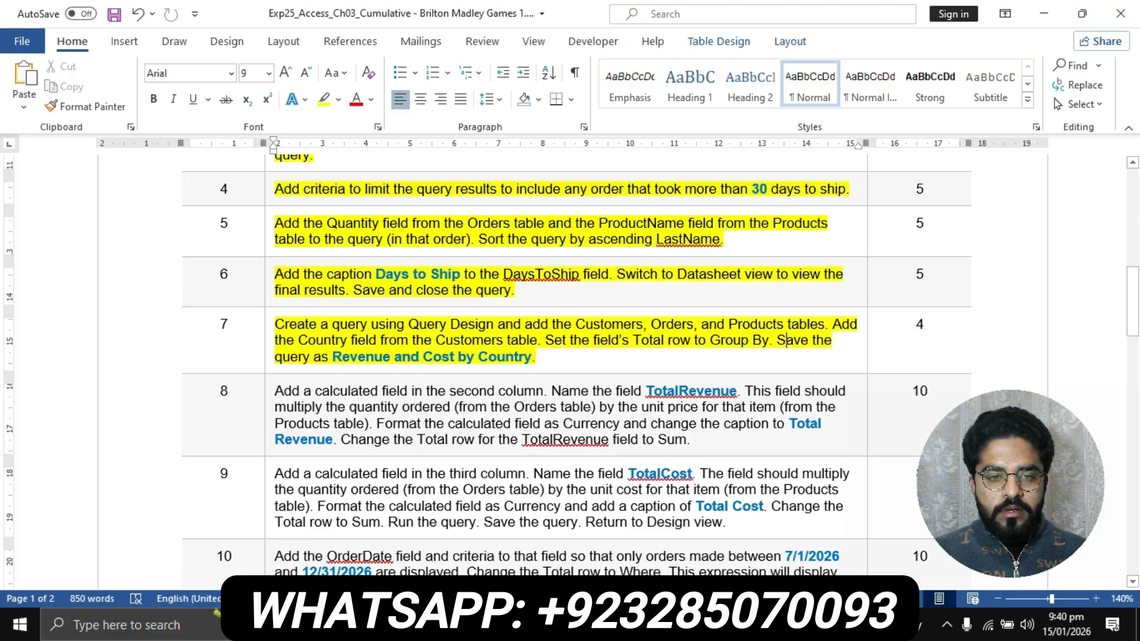
pyautogui.moveTo(333, 357); pyautogui.dragTo(532, 357)
pyautogui.hotkey('ctrl', 'c')
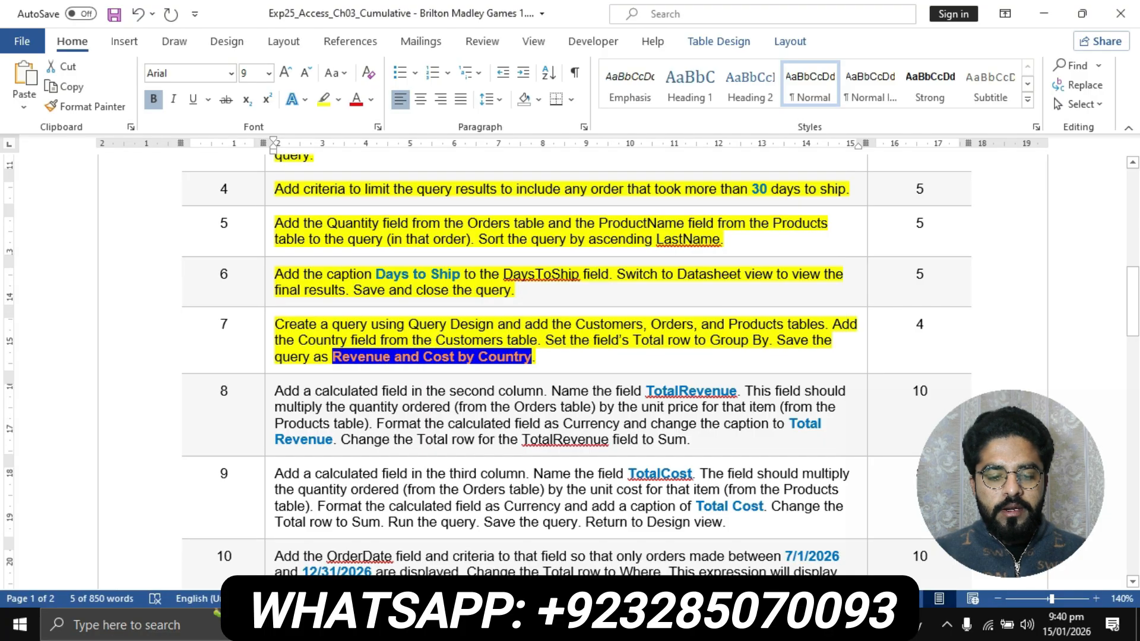
pyautogui.hotkey('alt', 'Tab')
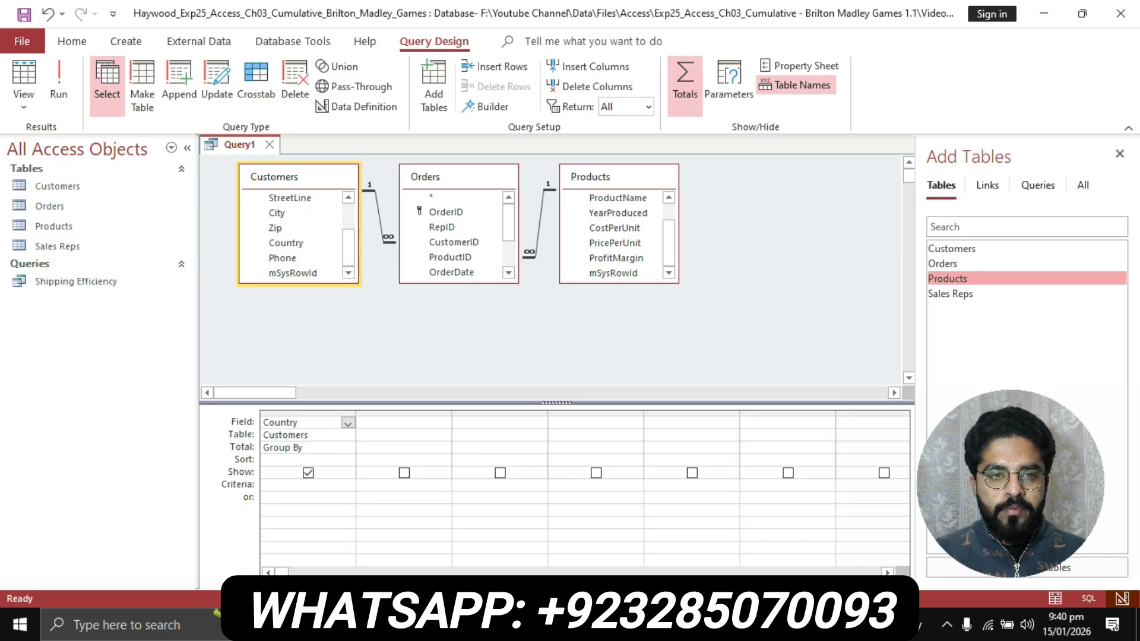
pyautogui.rightClick(240, 145)
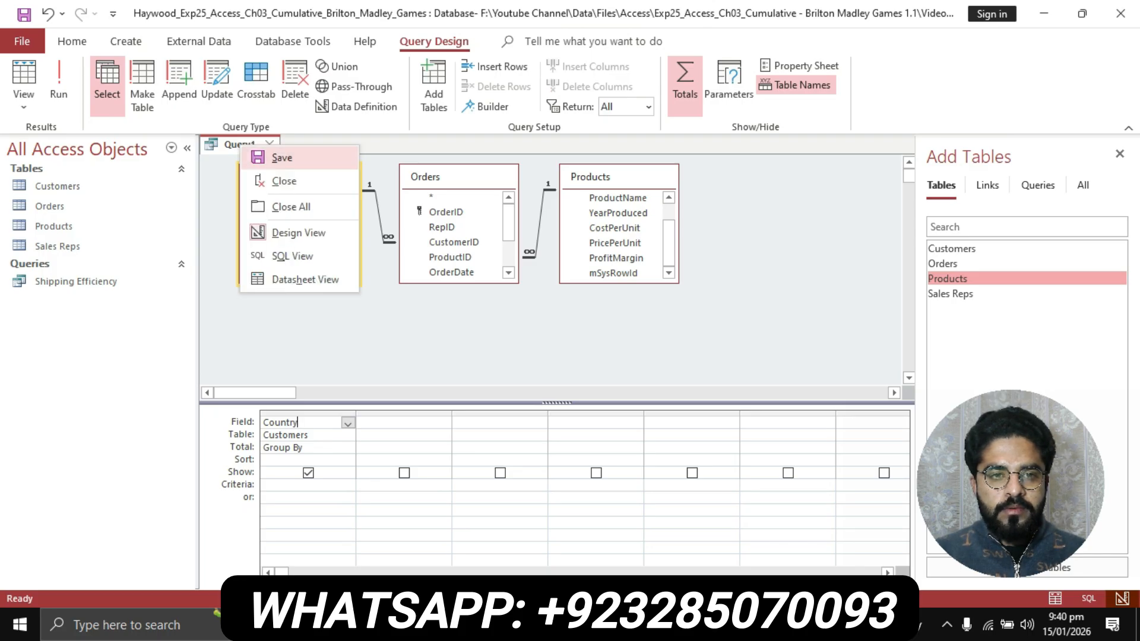
pyautogui.click(282, 157)
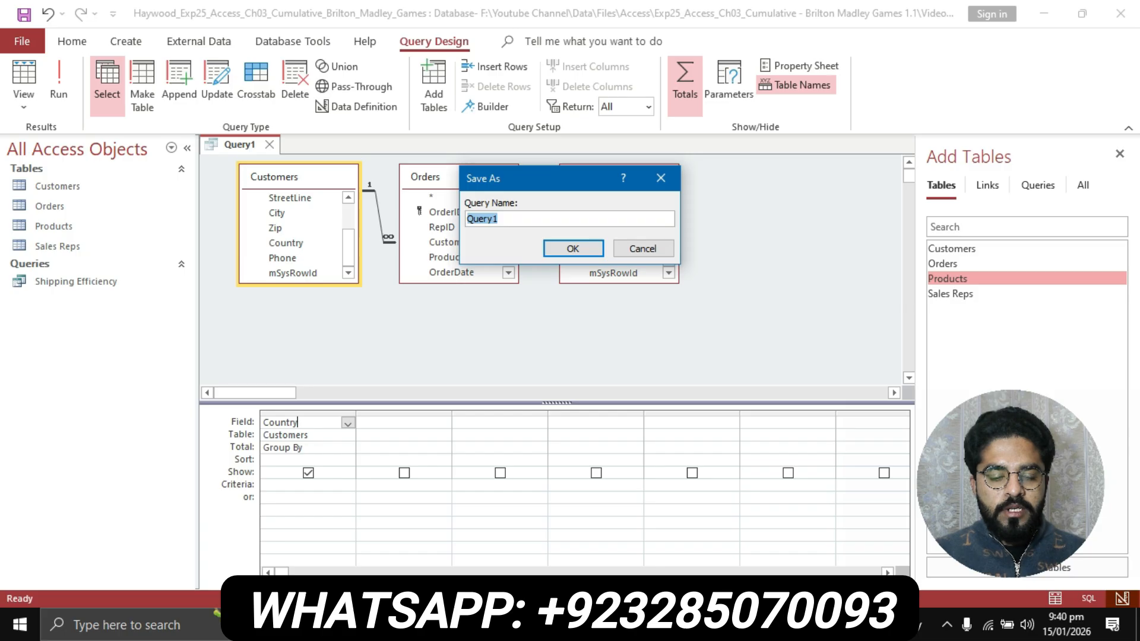
pyautogui.hotkey('ctrl', 'v')
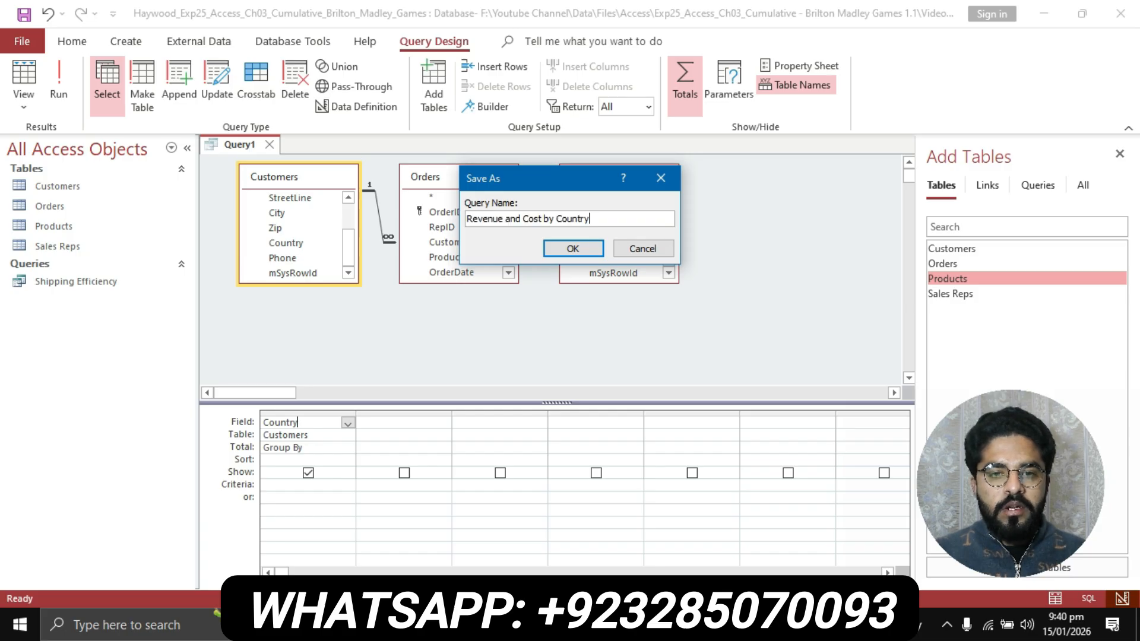
pyautogui.press('Return')
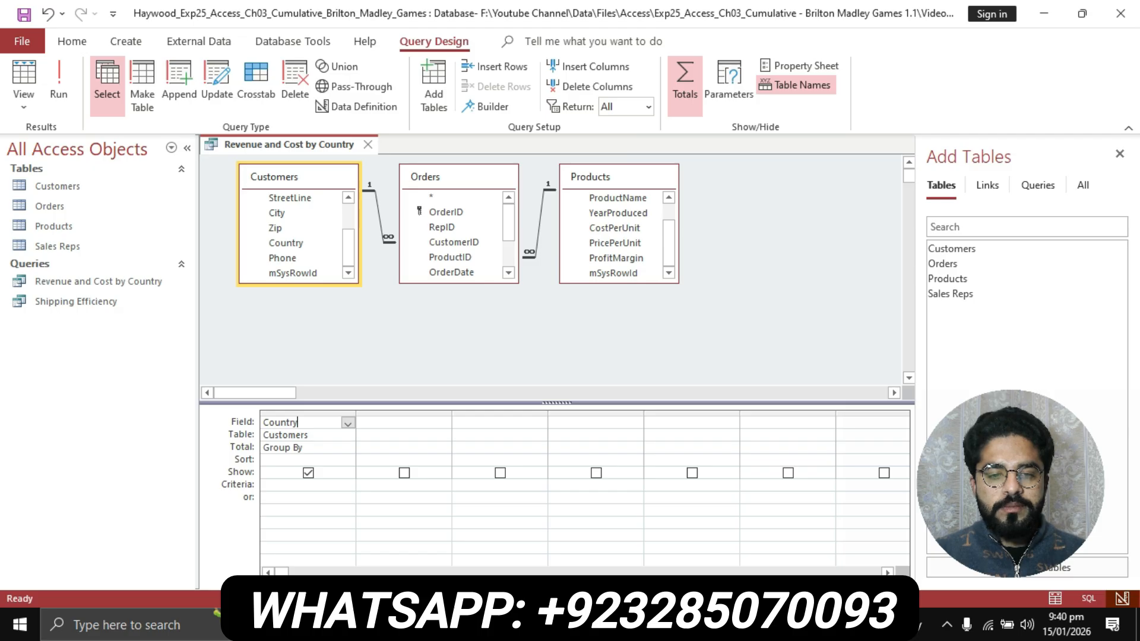
# Step: Switch to Word and look through the remaining project steps, then return to the beginning of the instructions
pyautogui.hotkey('alt', 'Tab')
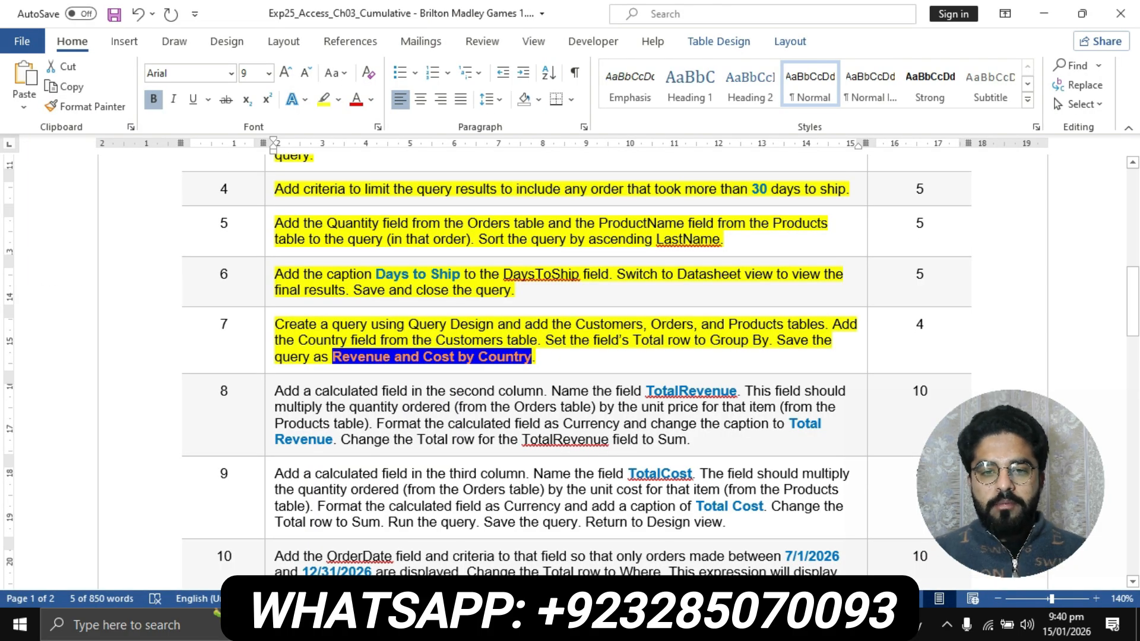
pyautogui.scroll(-8, 570, 368)
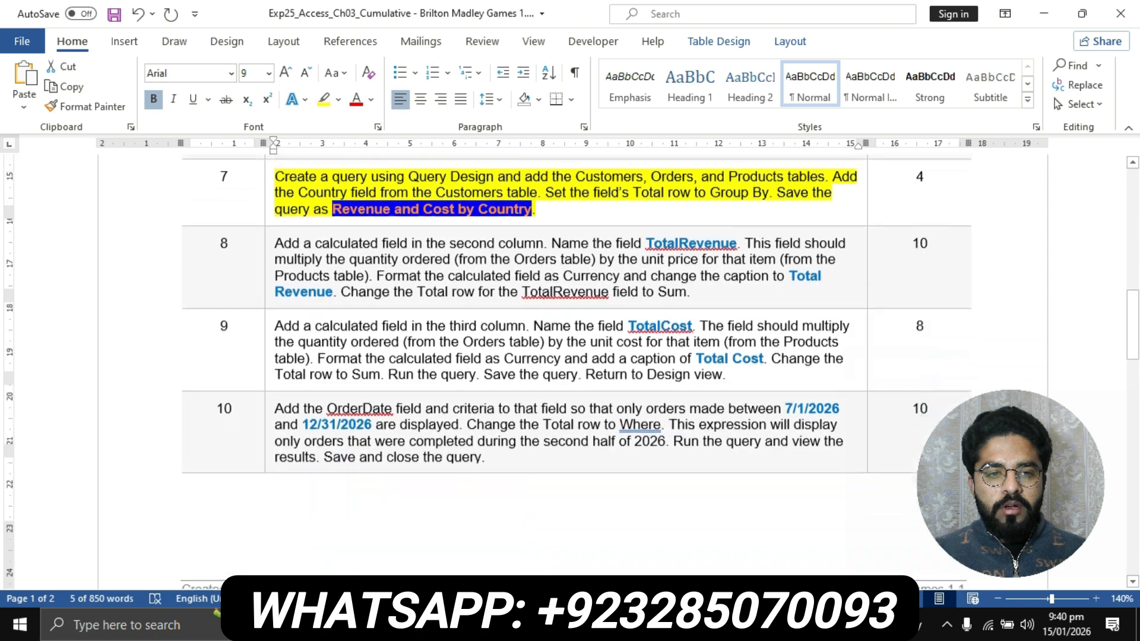
pyautogui.scroll(-10, 570, 368)
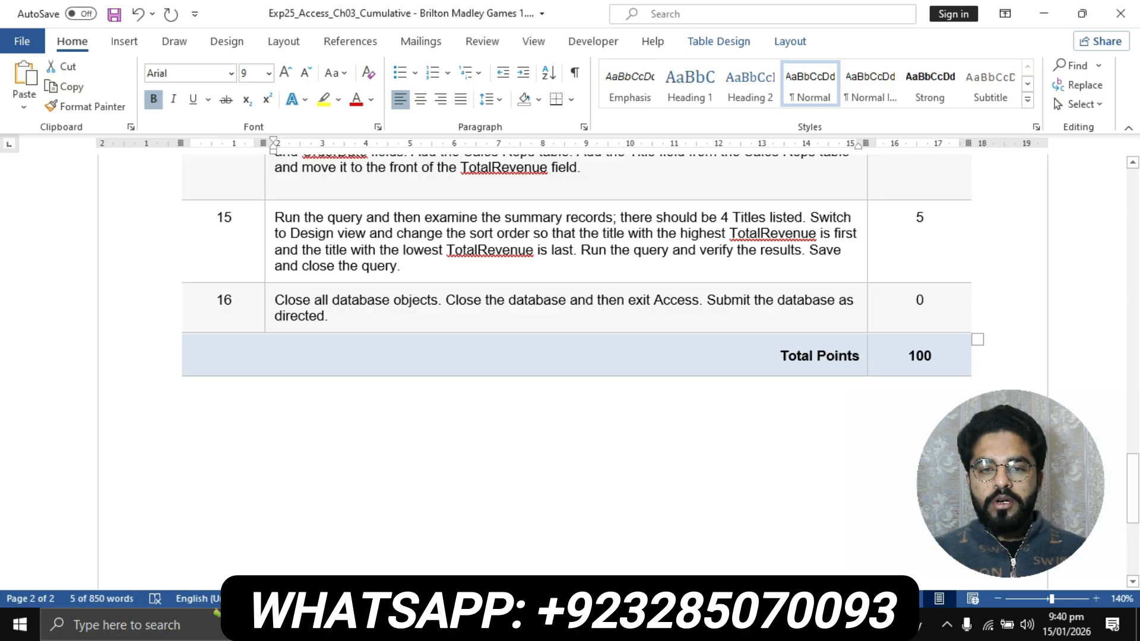
pyautogui.scroll(15, 570, 368)
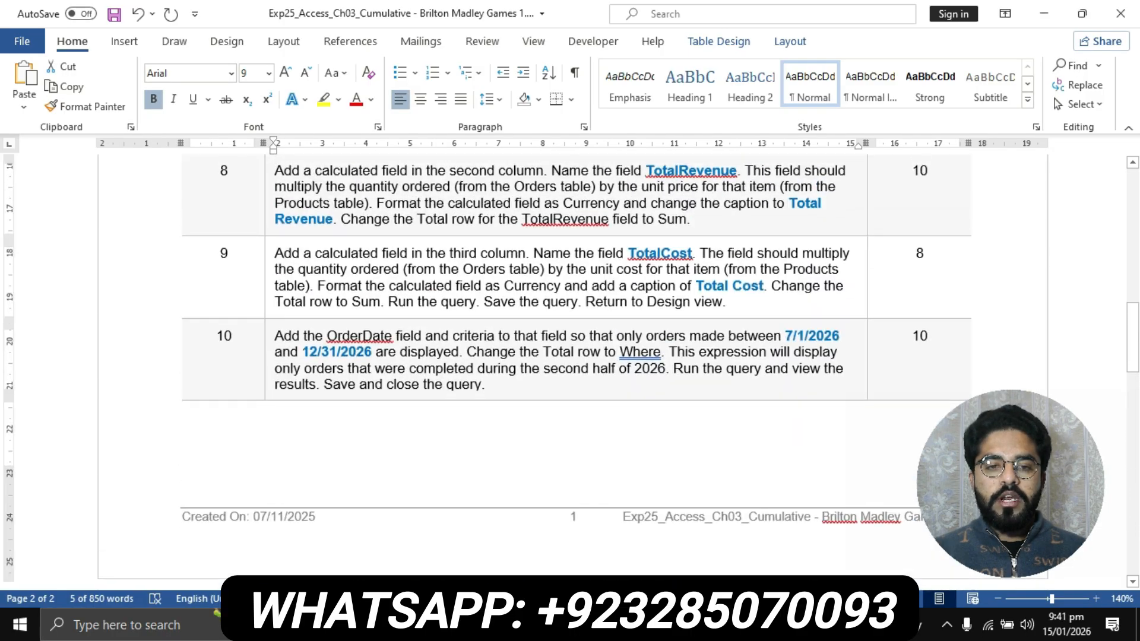
pyautogui.scroll(15, 570, 369)
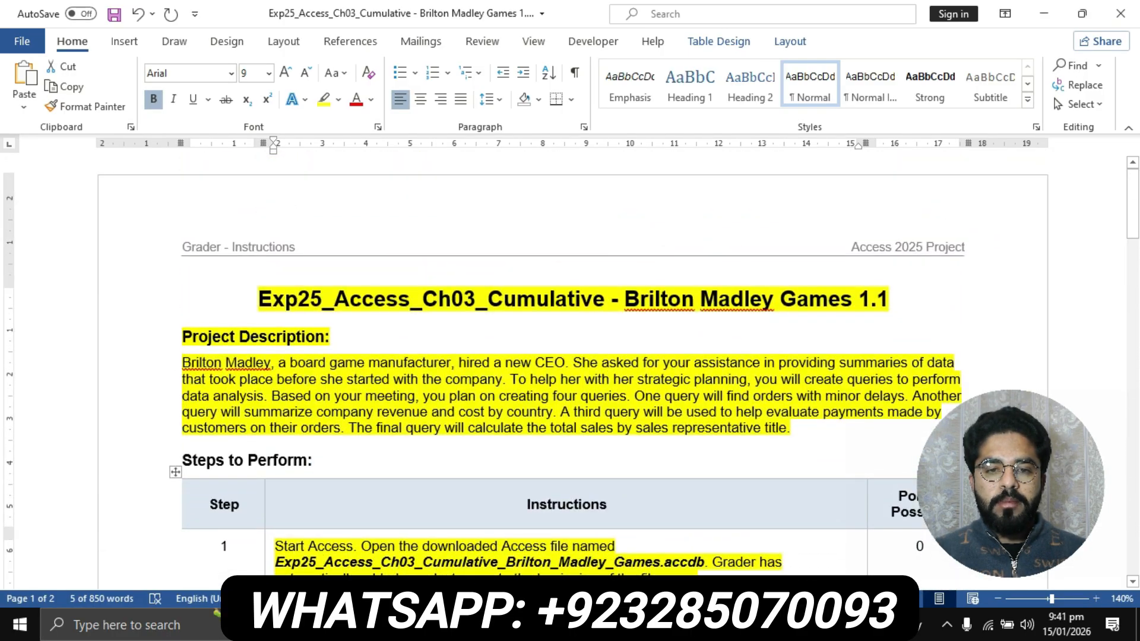
pyautogui.scroll(-1, 570, 368)
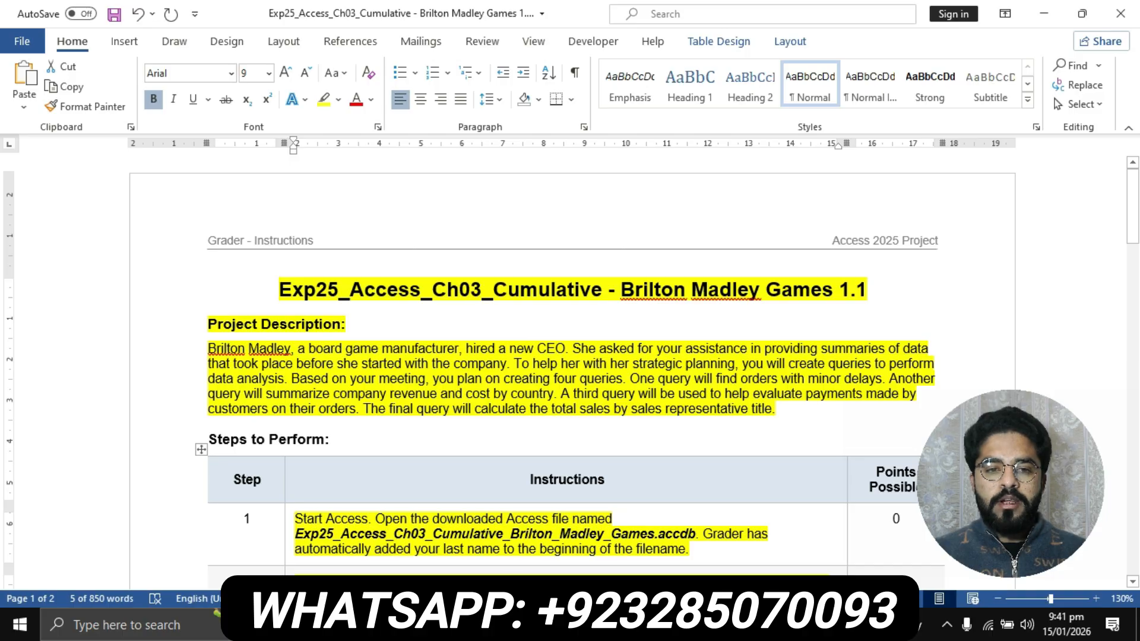